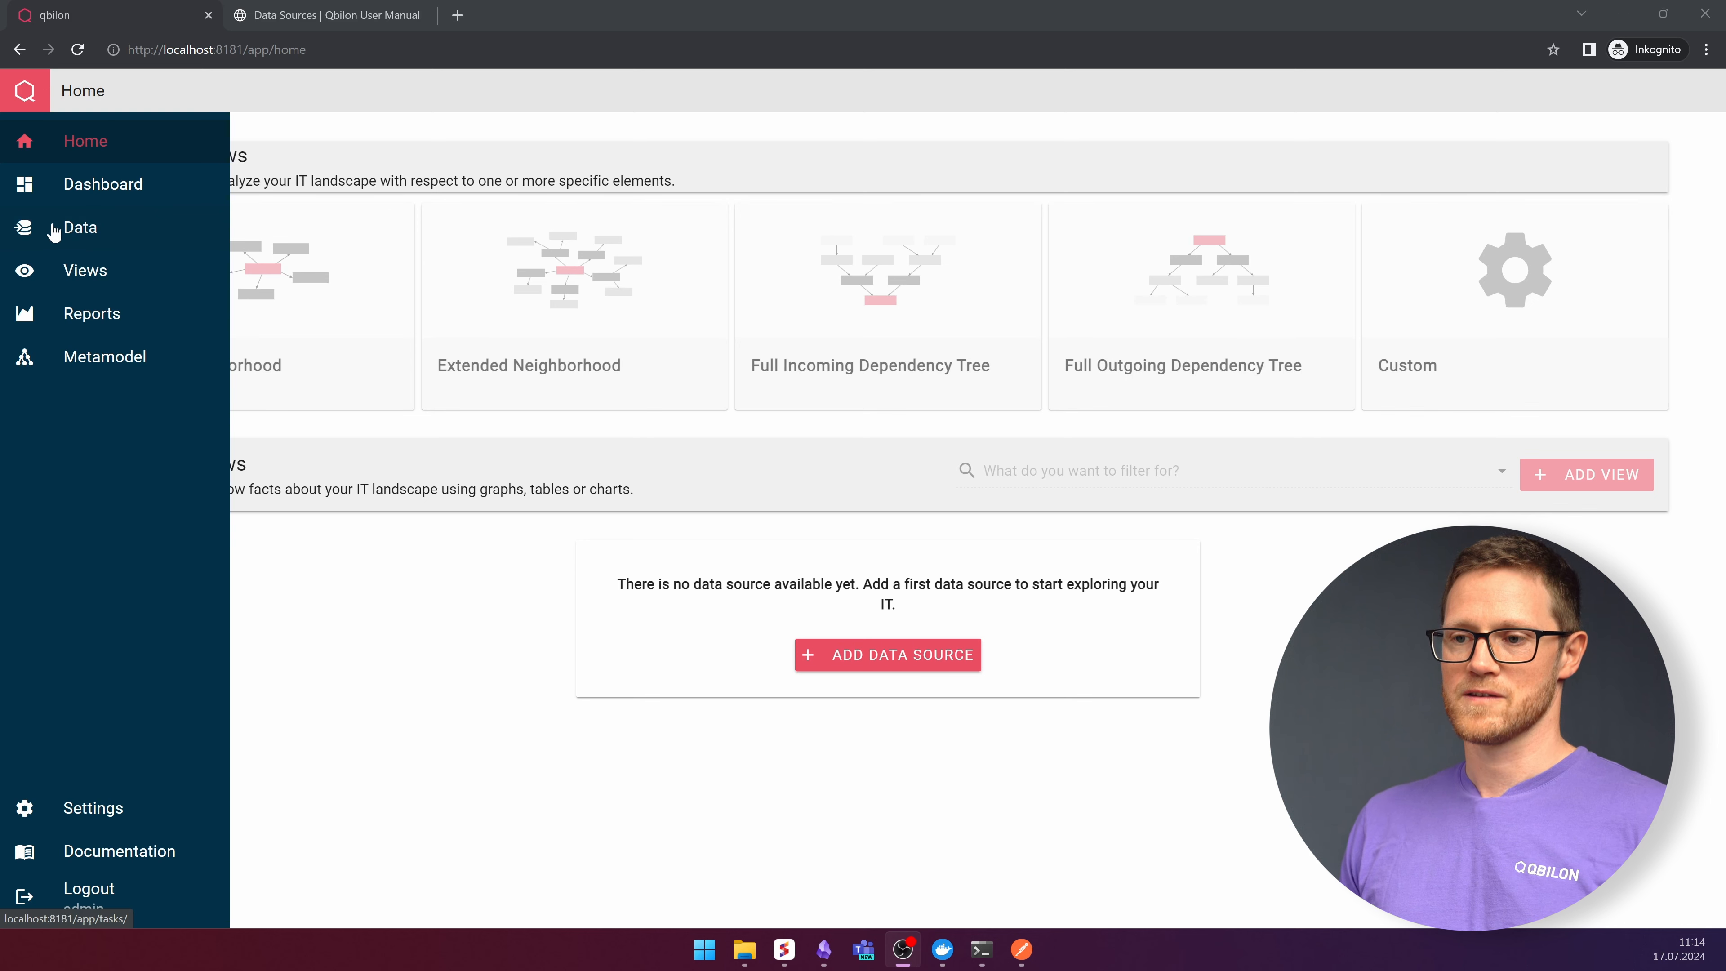
- Start adding a new data source of type JSON Push
click(54, 229)
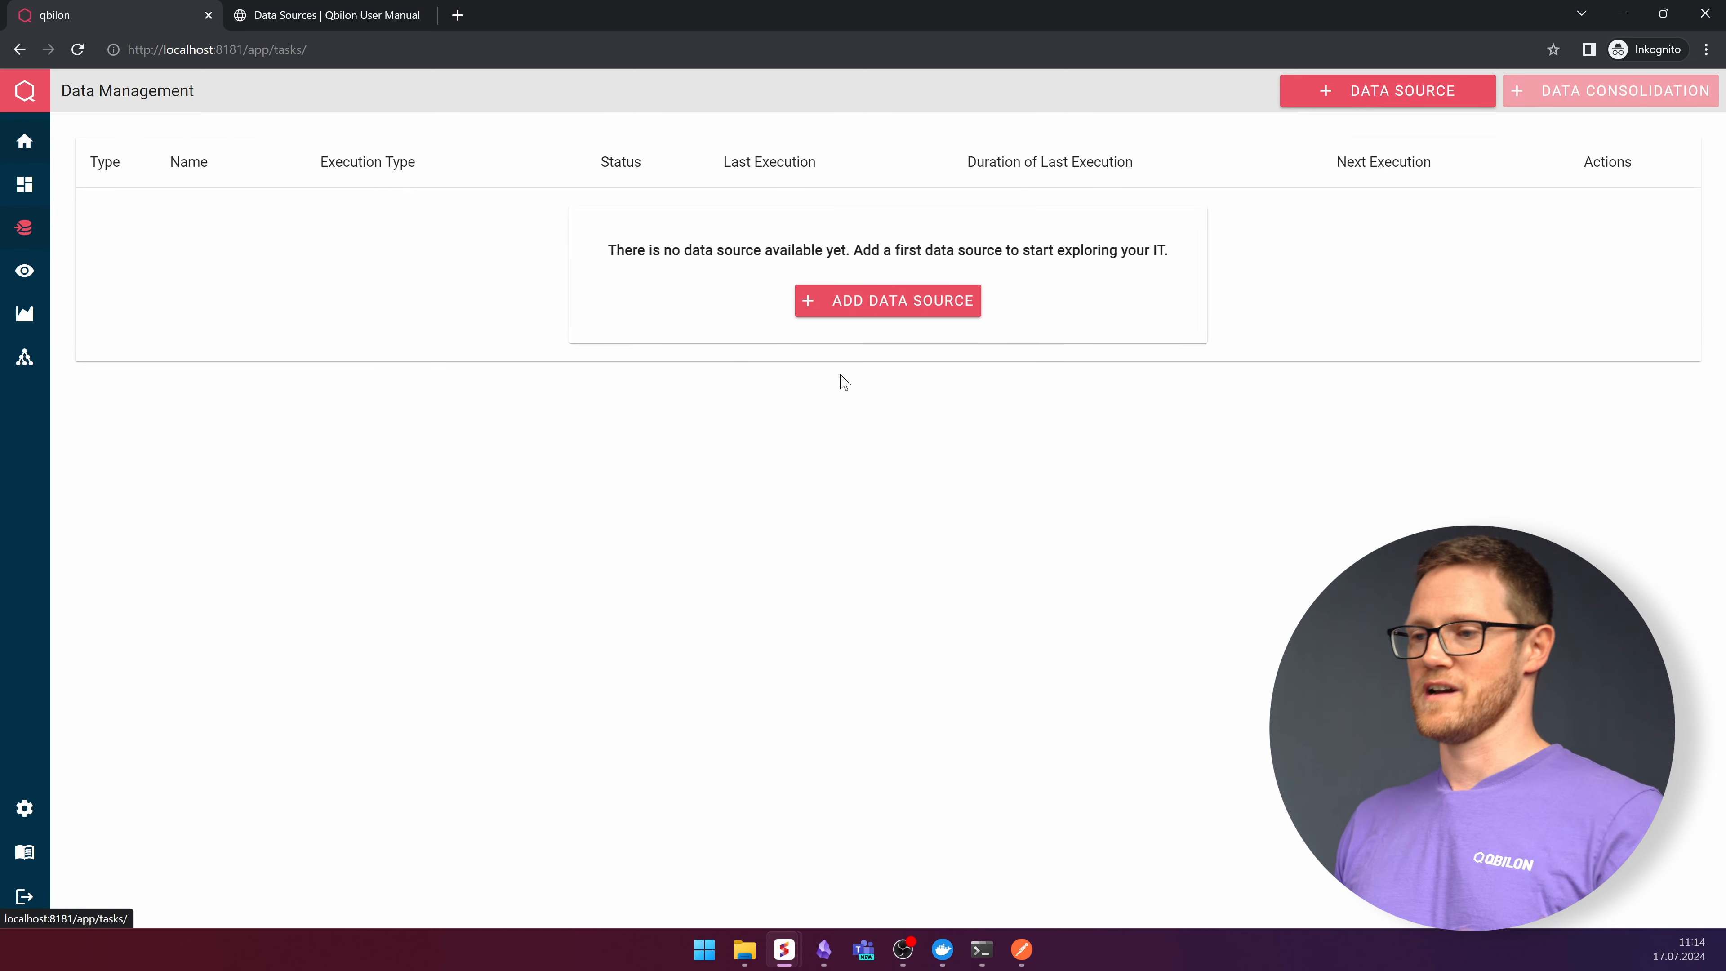
click(882, 302)
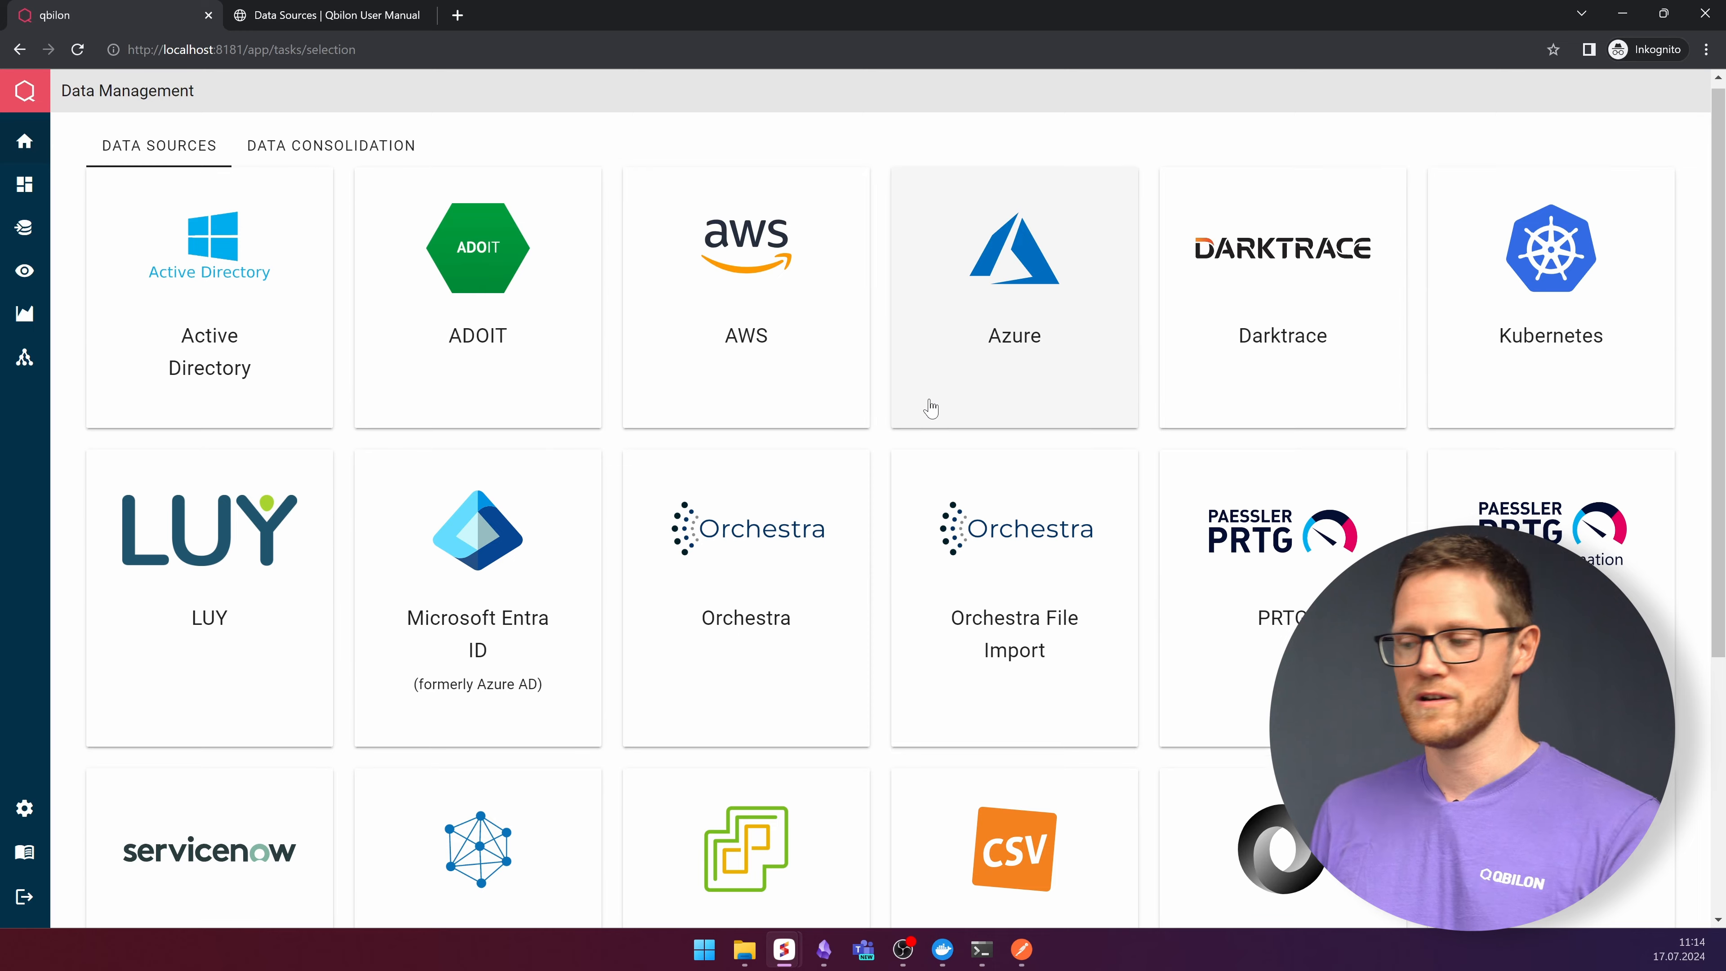
scroll(924, 405, down, 5)
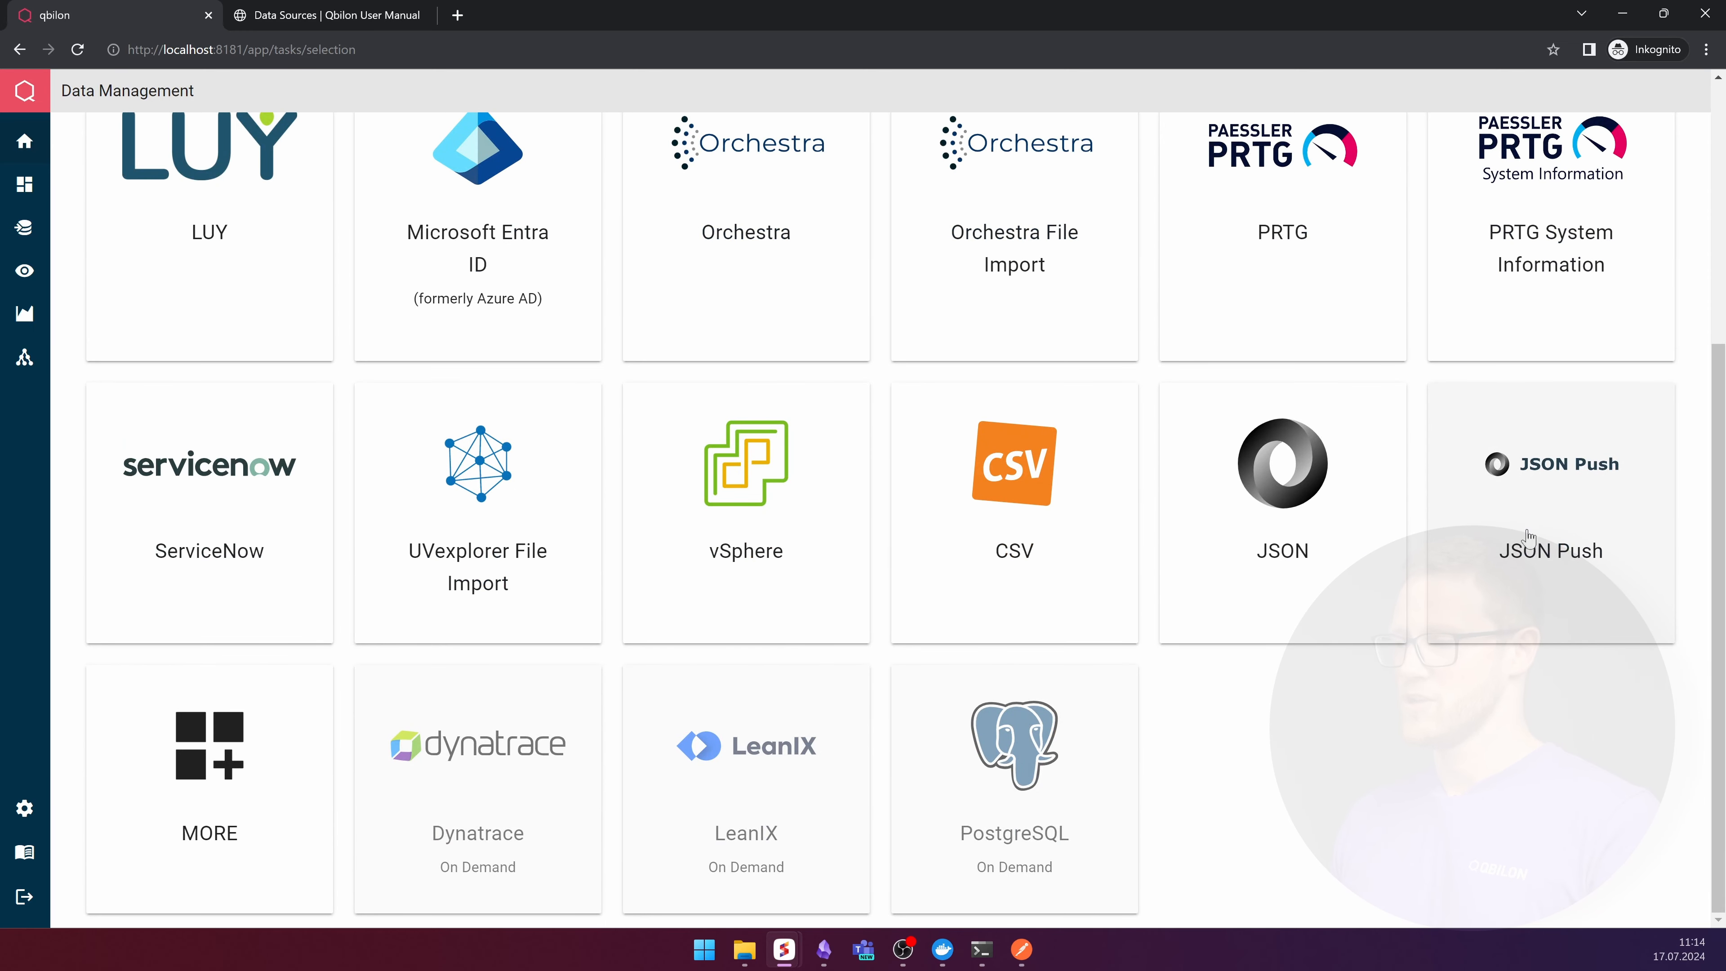
click(1577, 507)
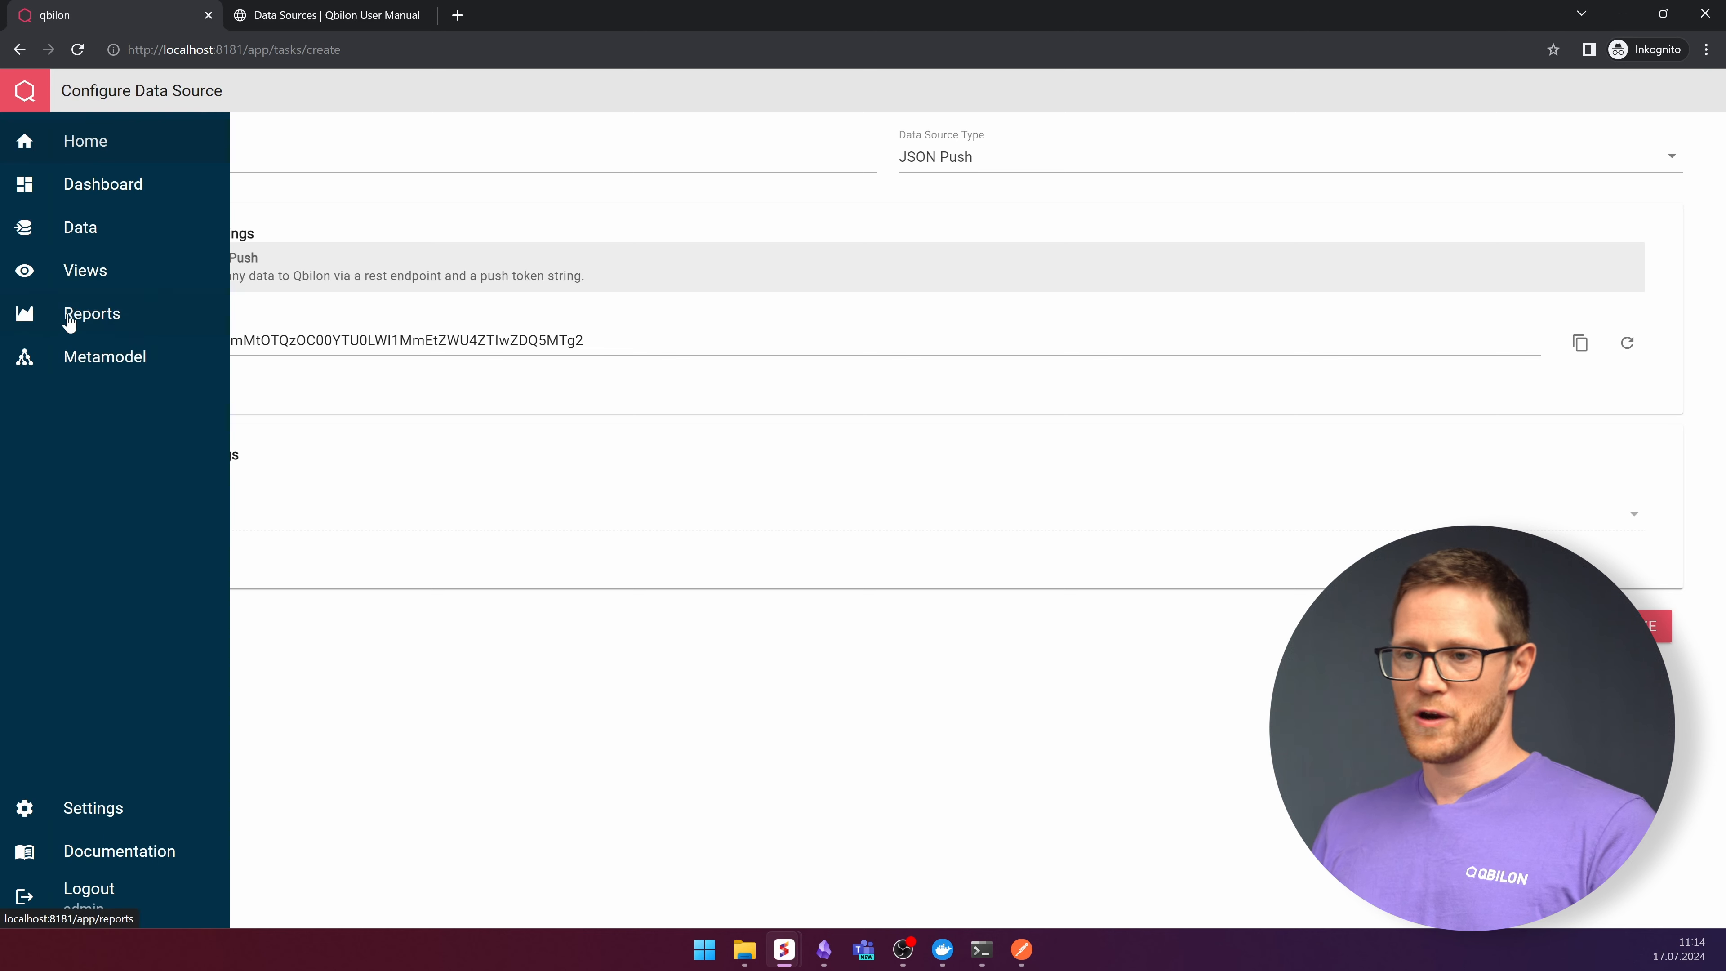
- Name the data source Your third Party System
click(173, 151)
drag(173, 151, 76, 164)
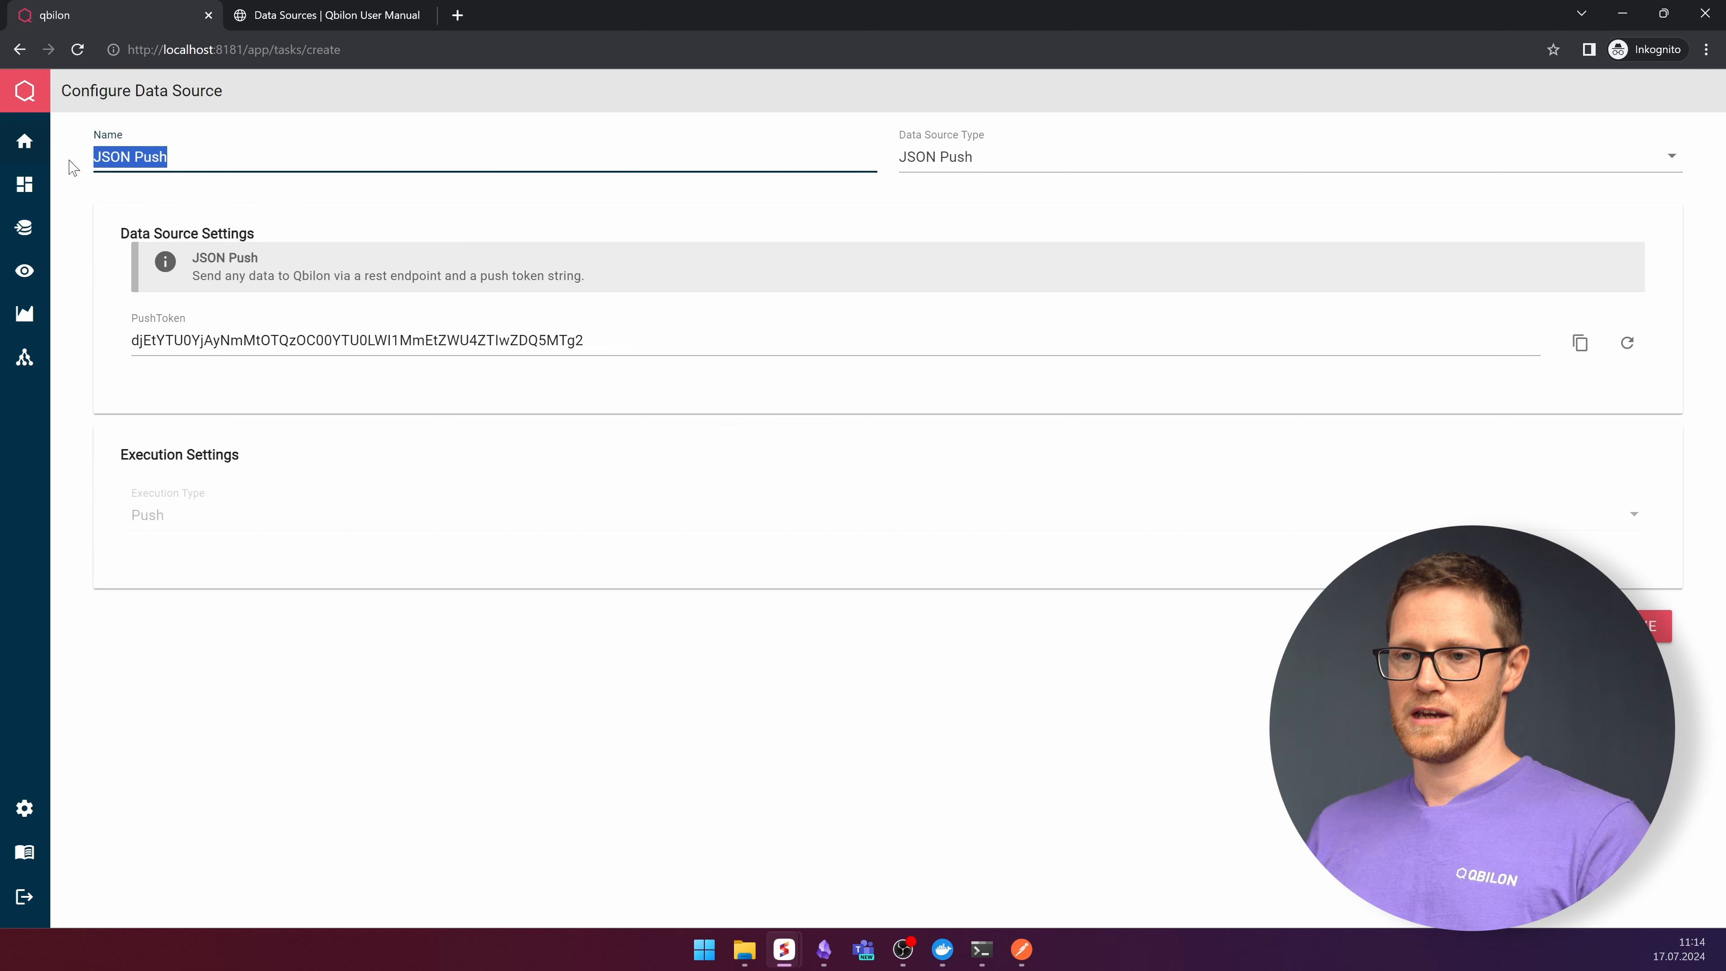
key(BackSpace)
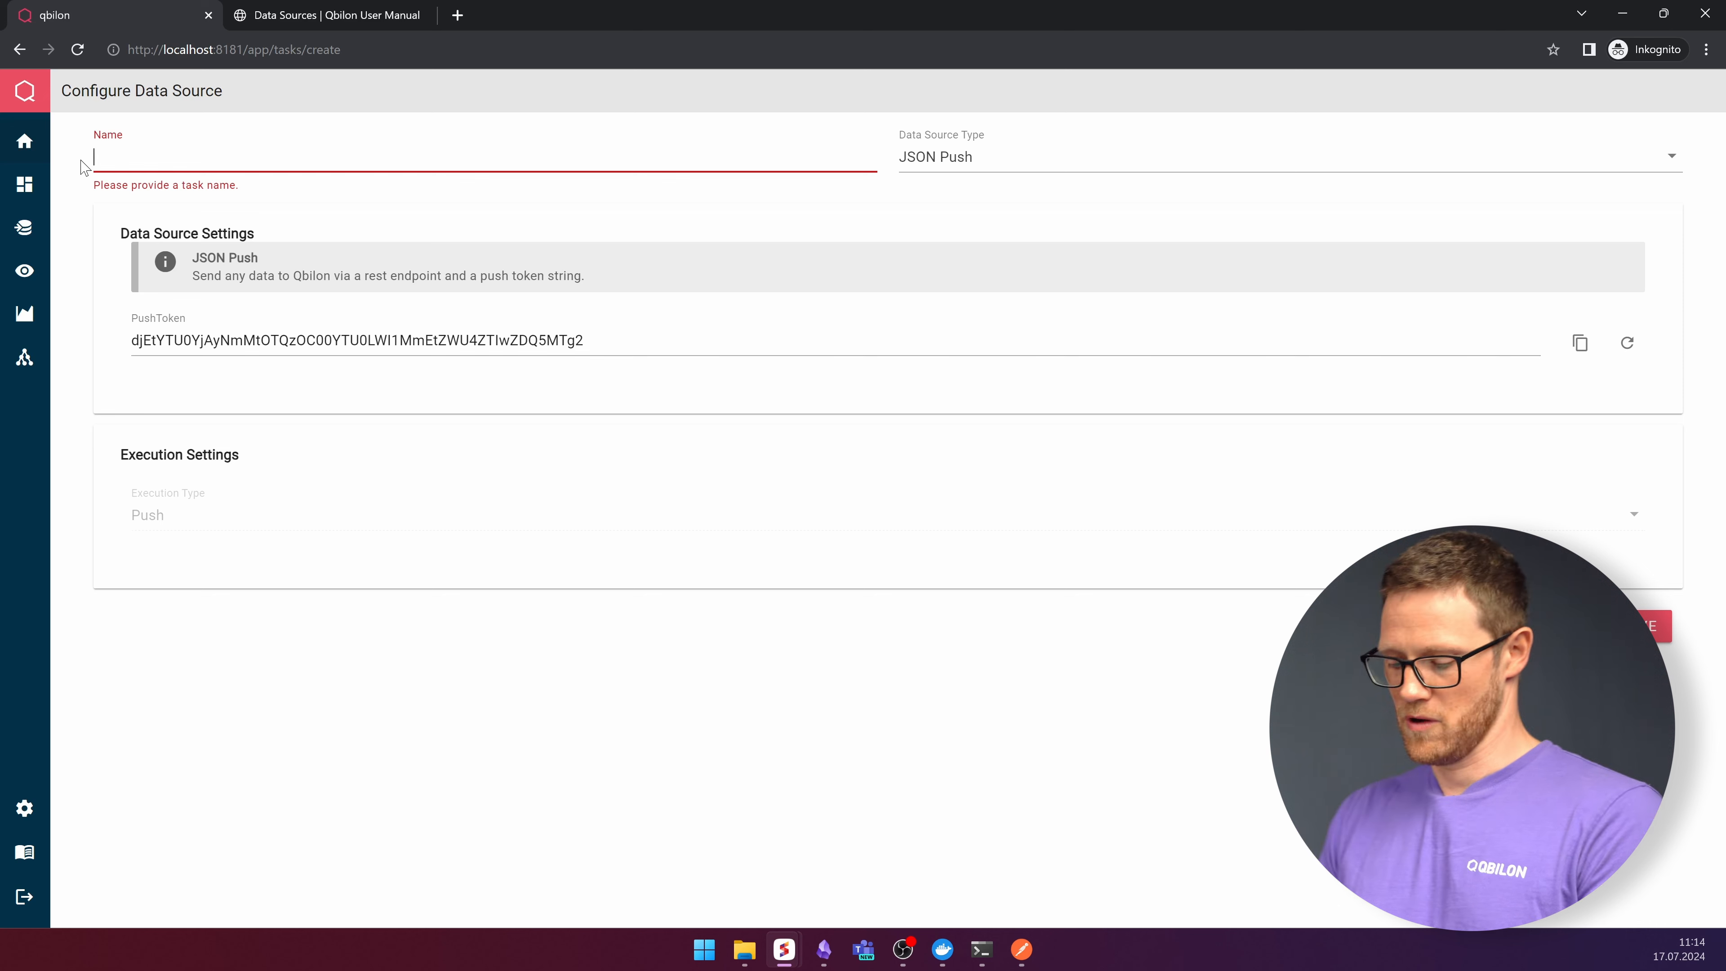
text(Your third Party System)
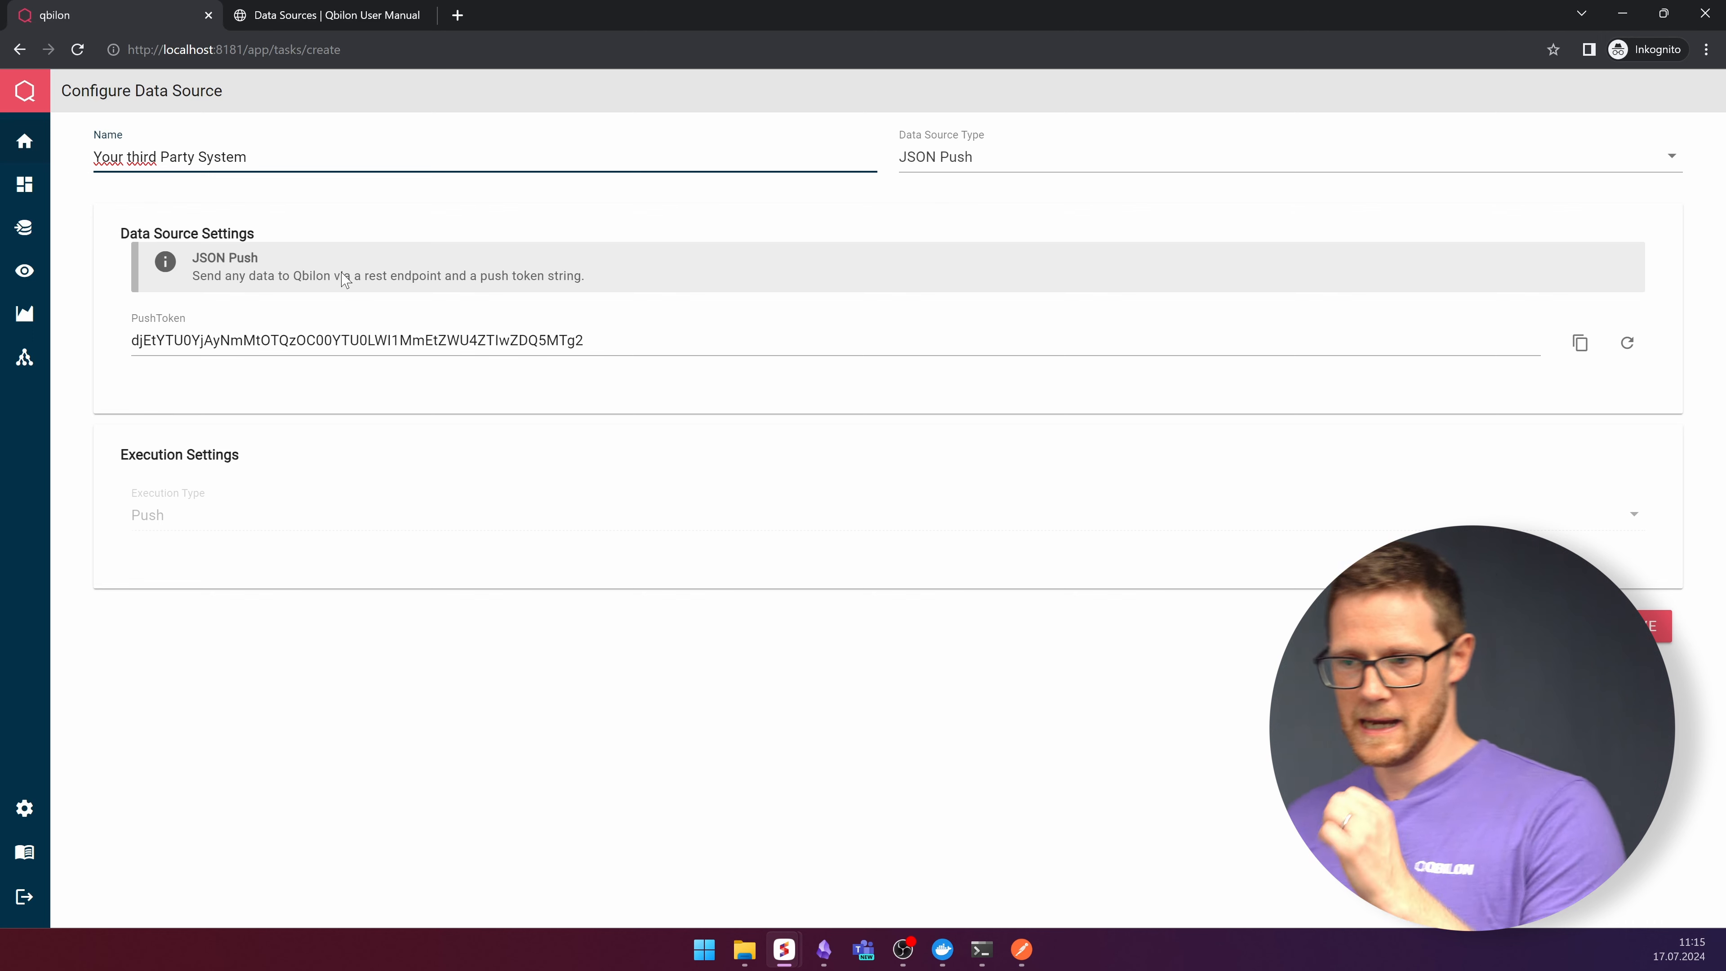
- Copy the push token and save the data source
double_click(346, 340)
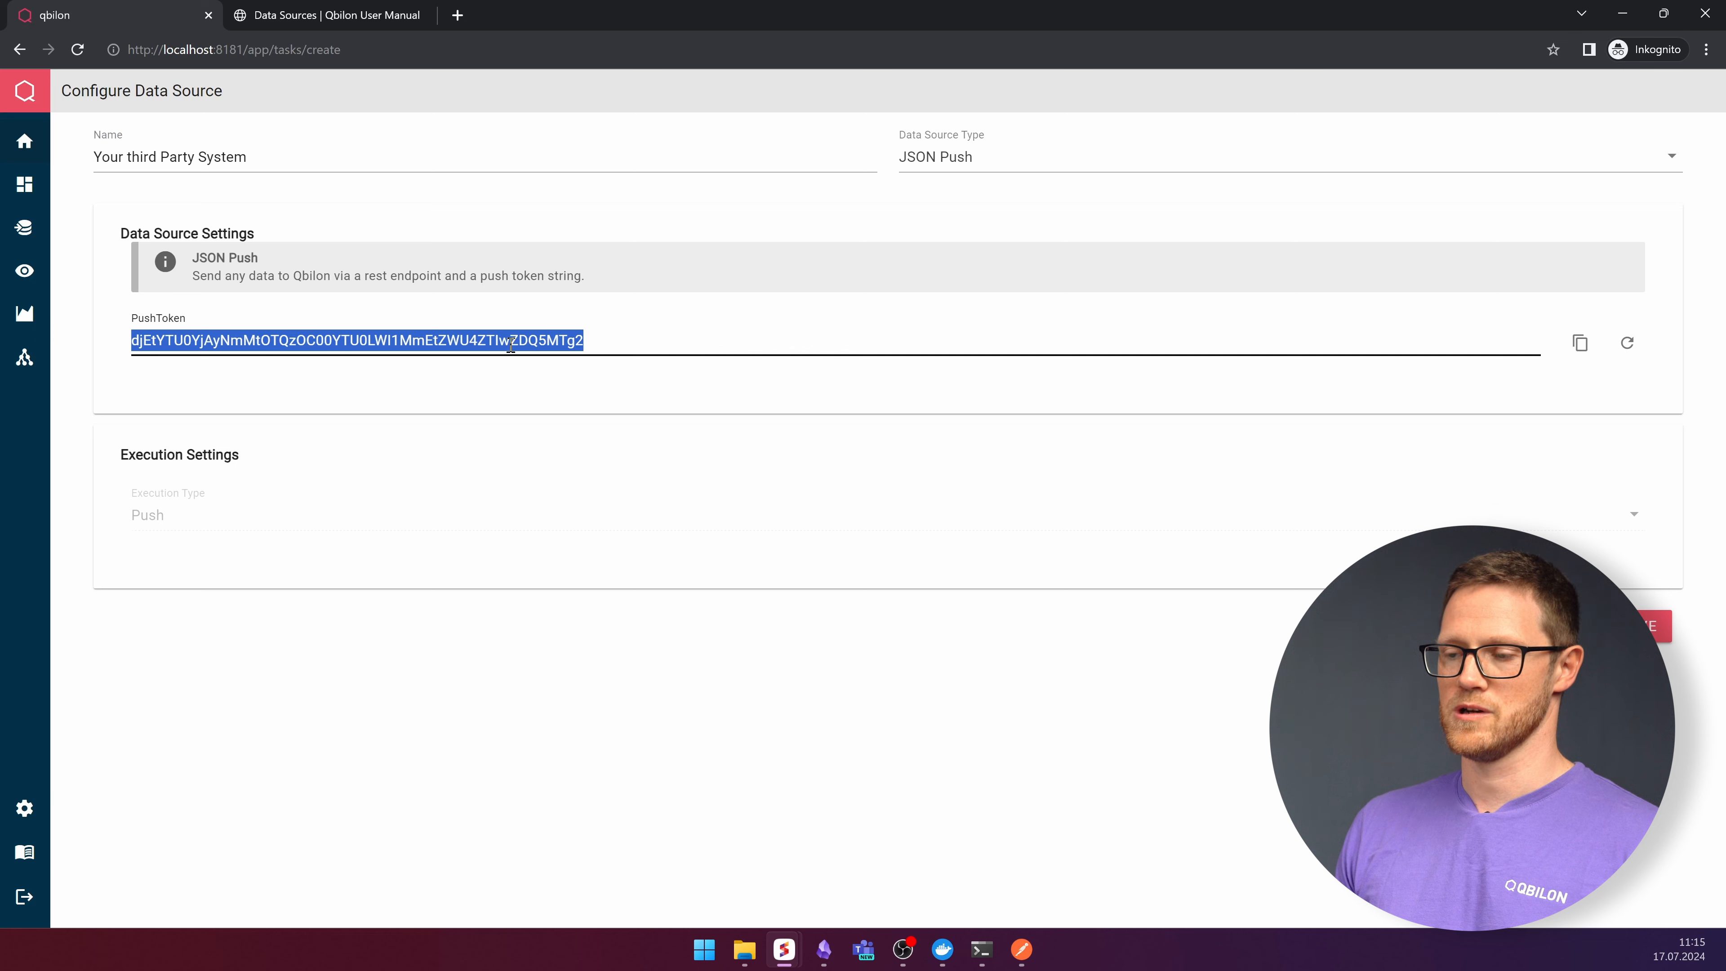
click(1580, 342)
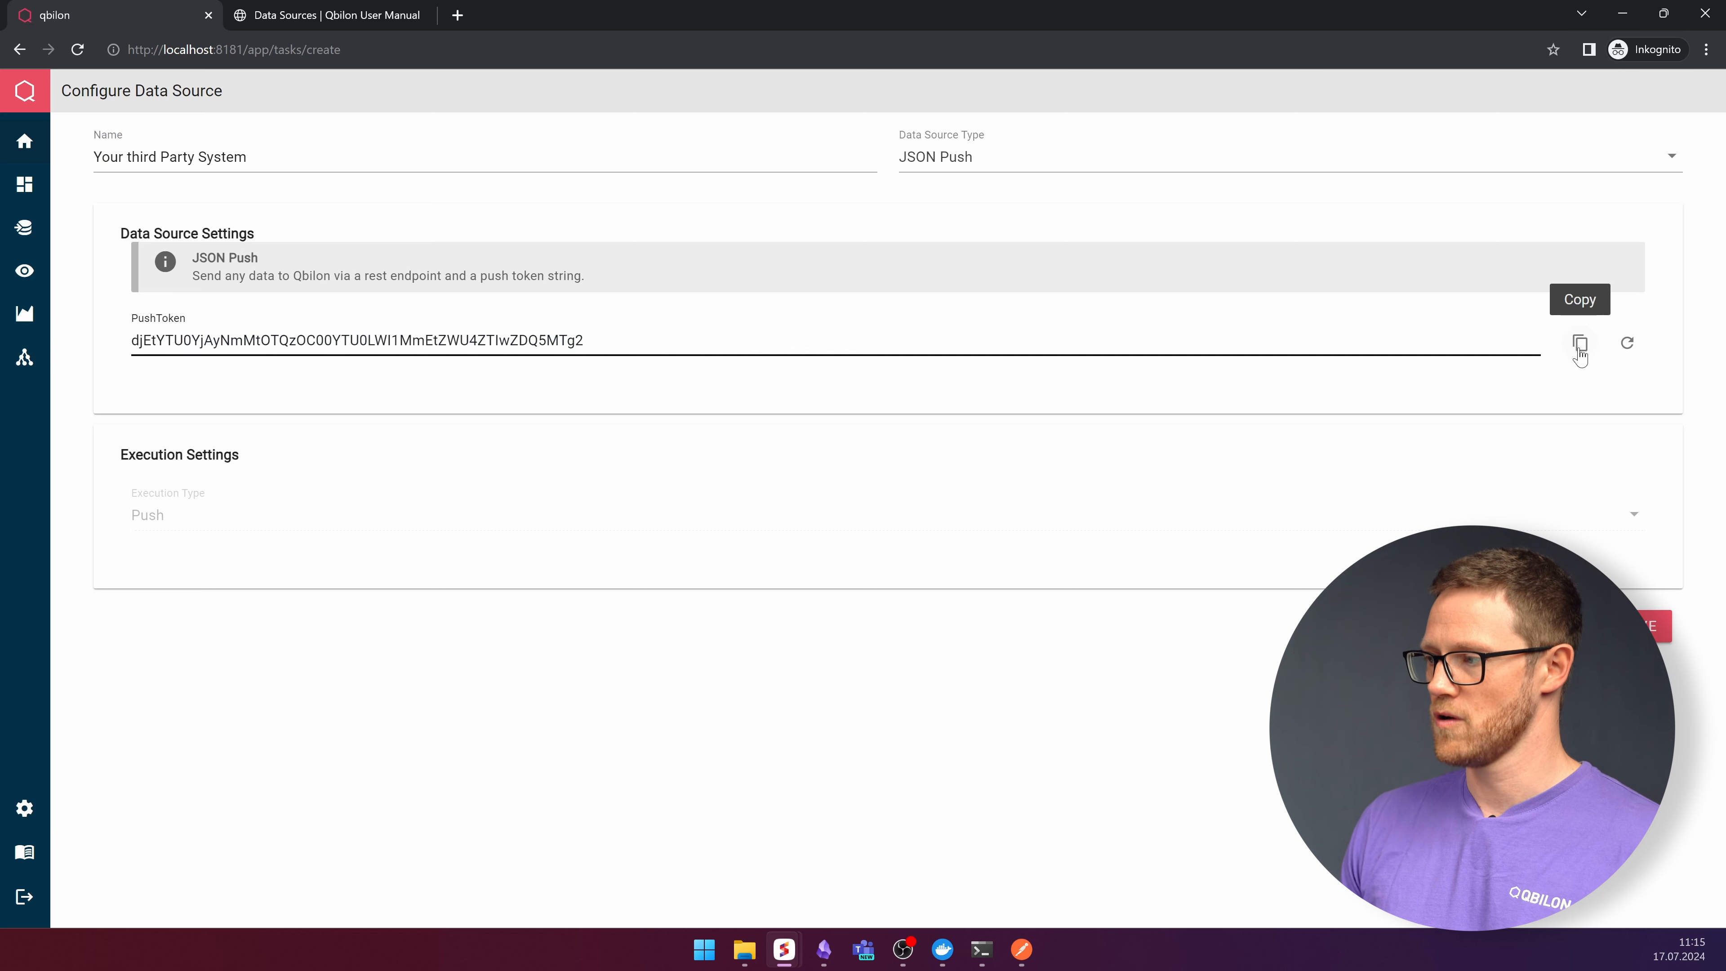
click(1651, 626)
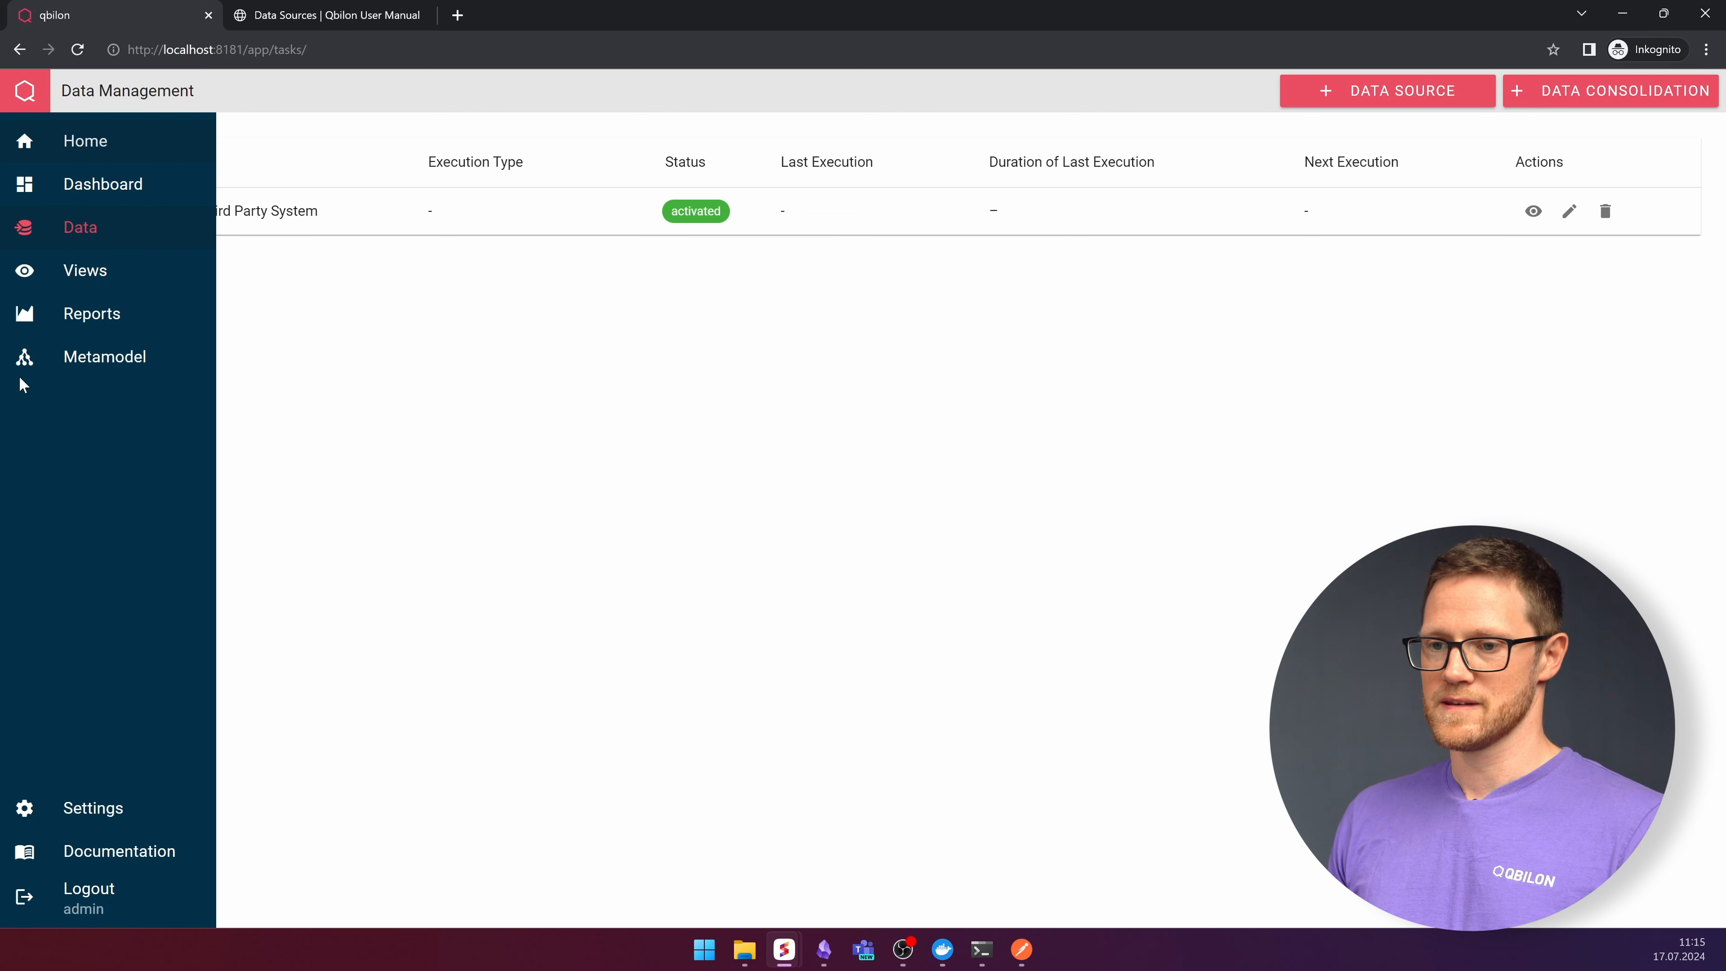
- Check the metamodel statistics for the new data source, then return to data management
click(21, 359)
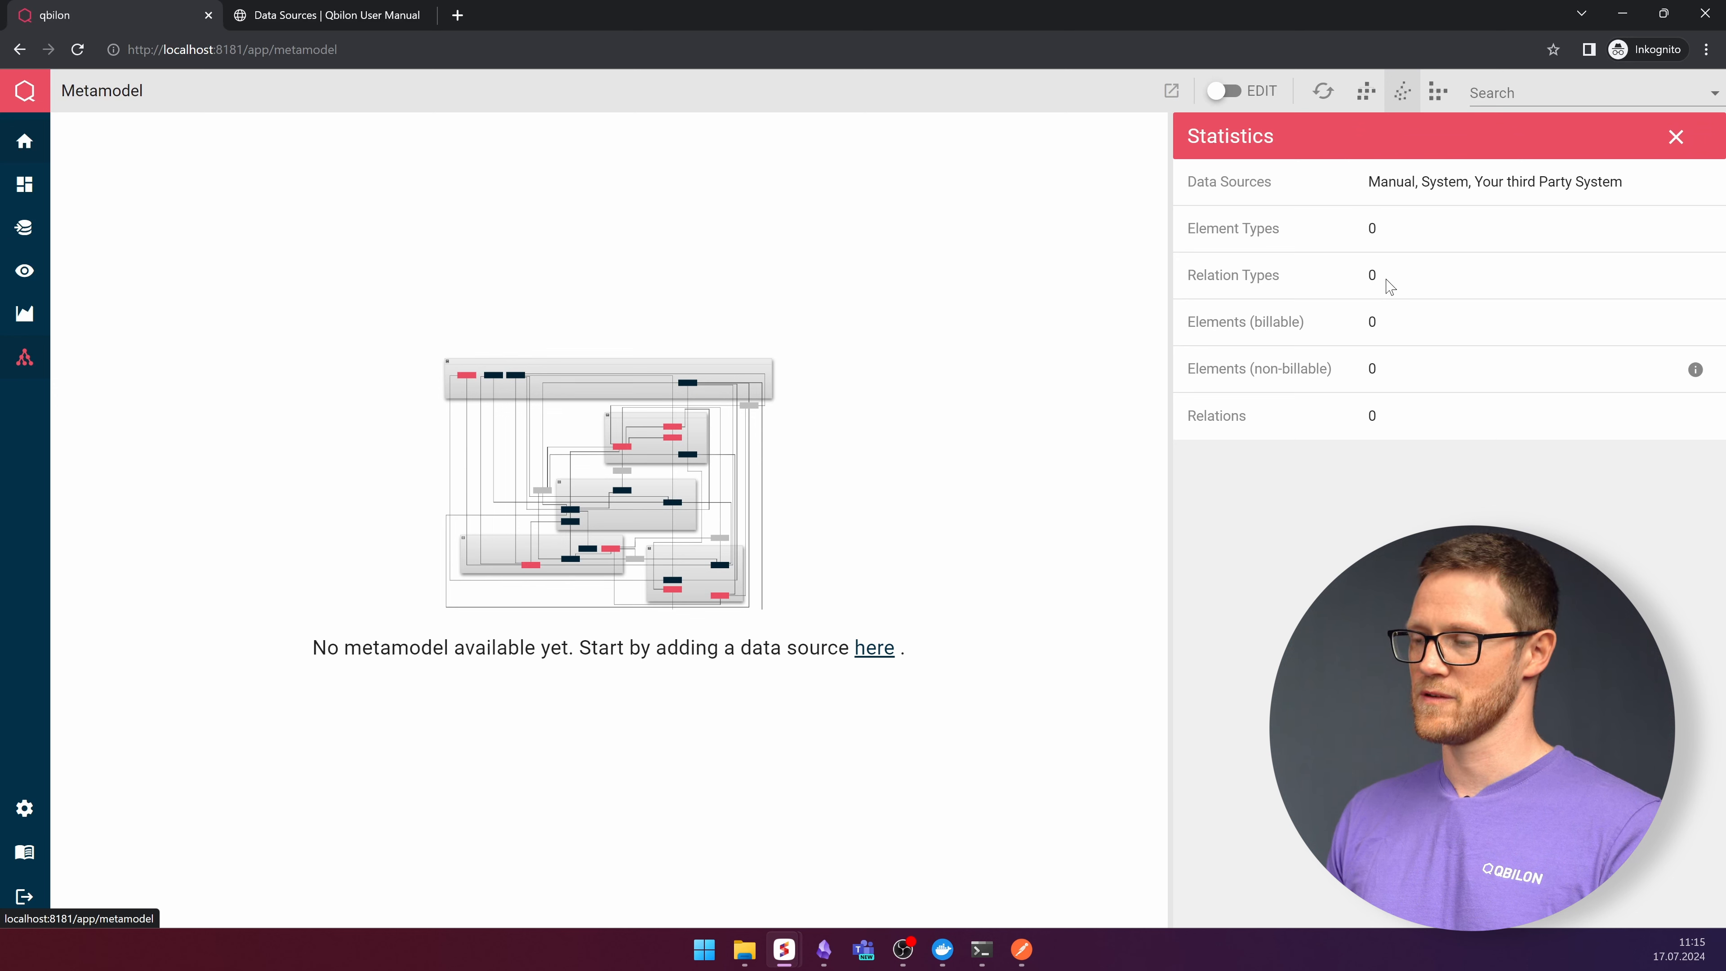
mouse_move(6, 251)
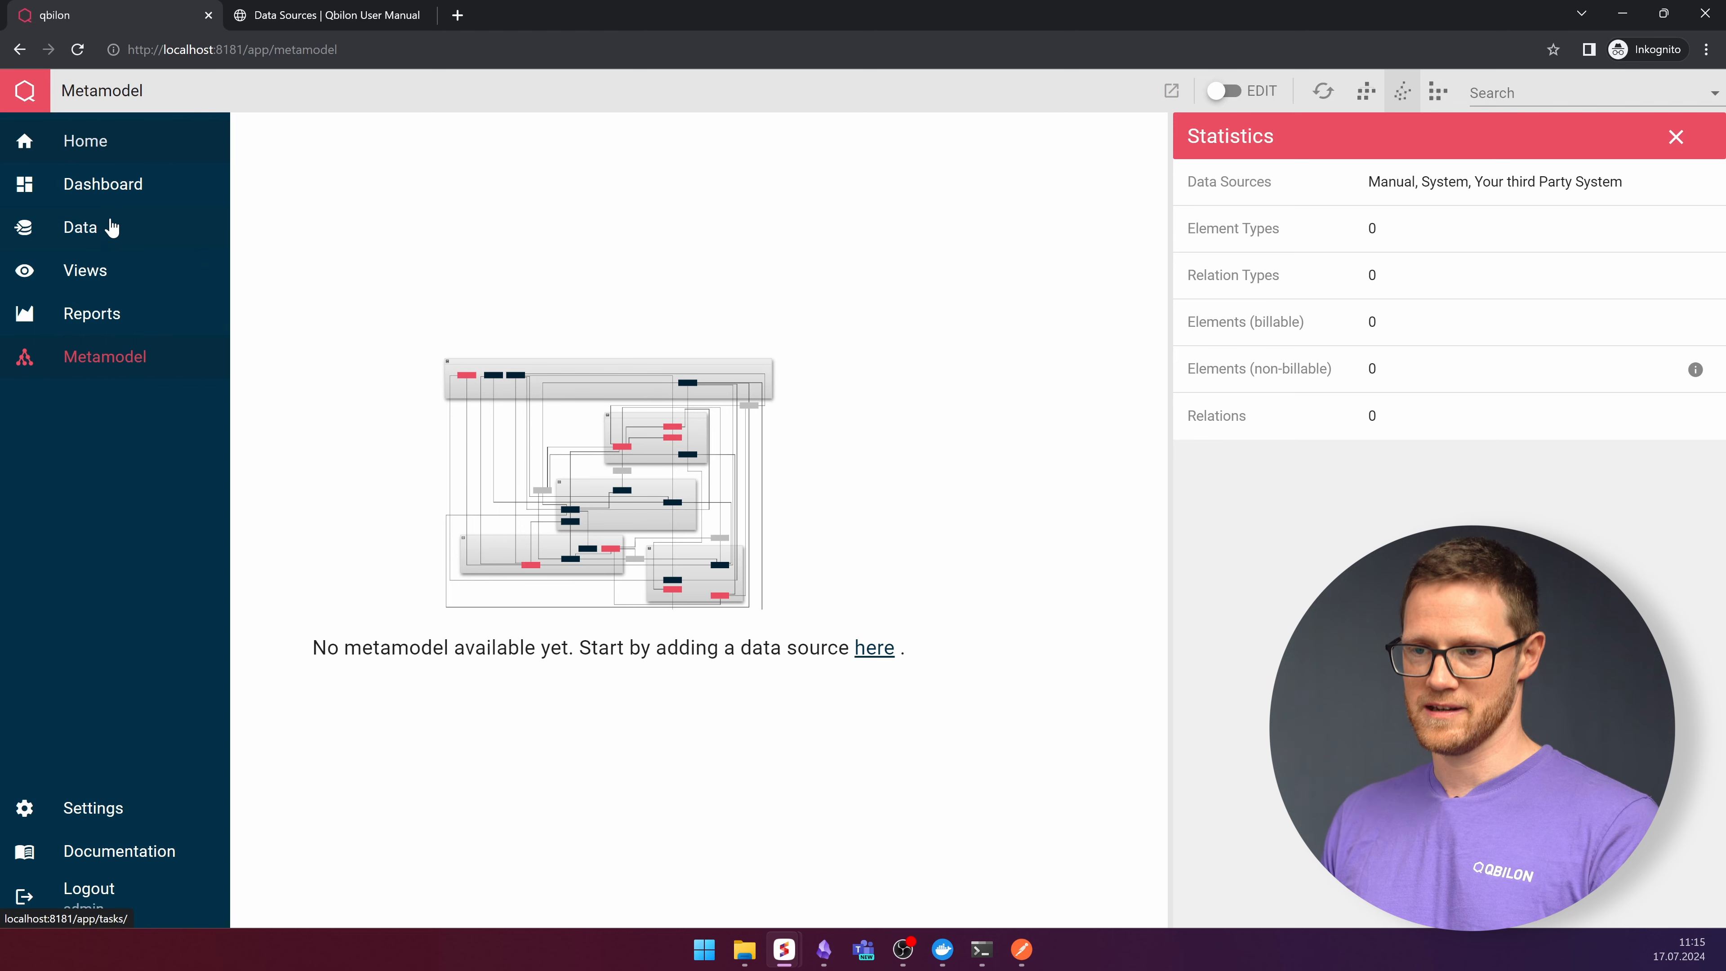
click(80, 238)
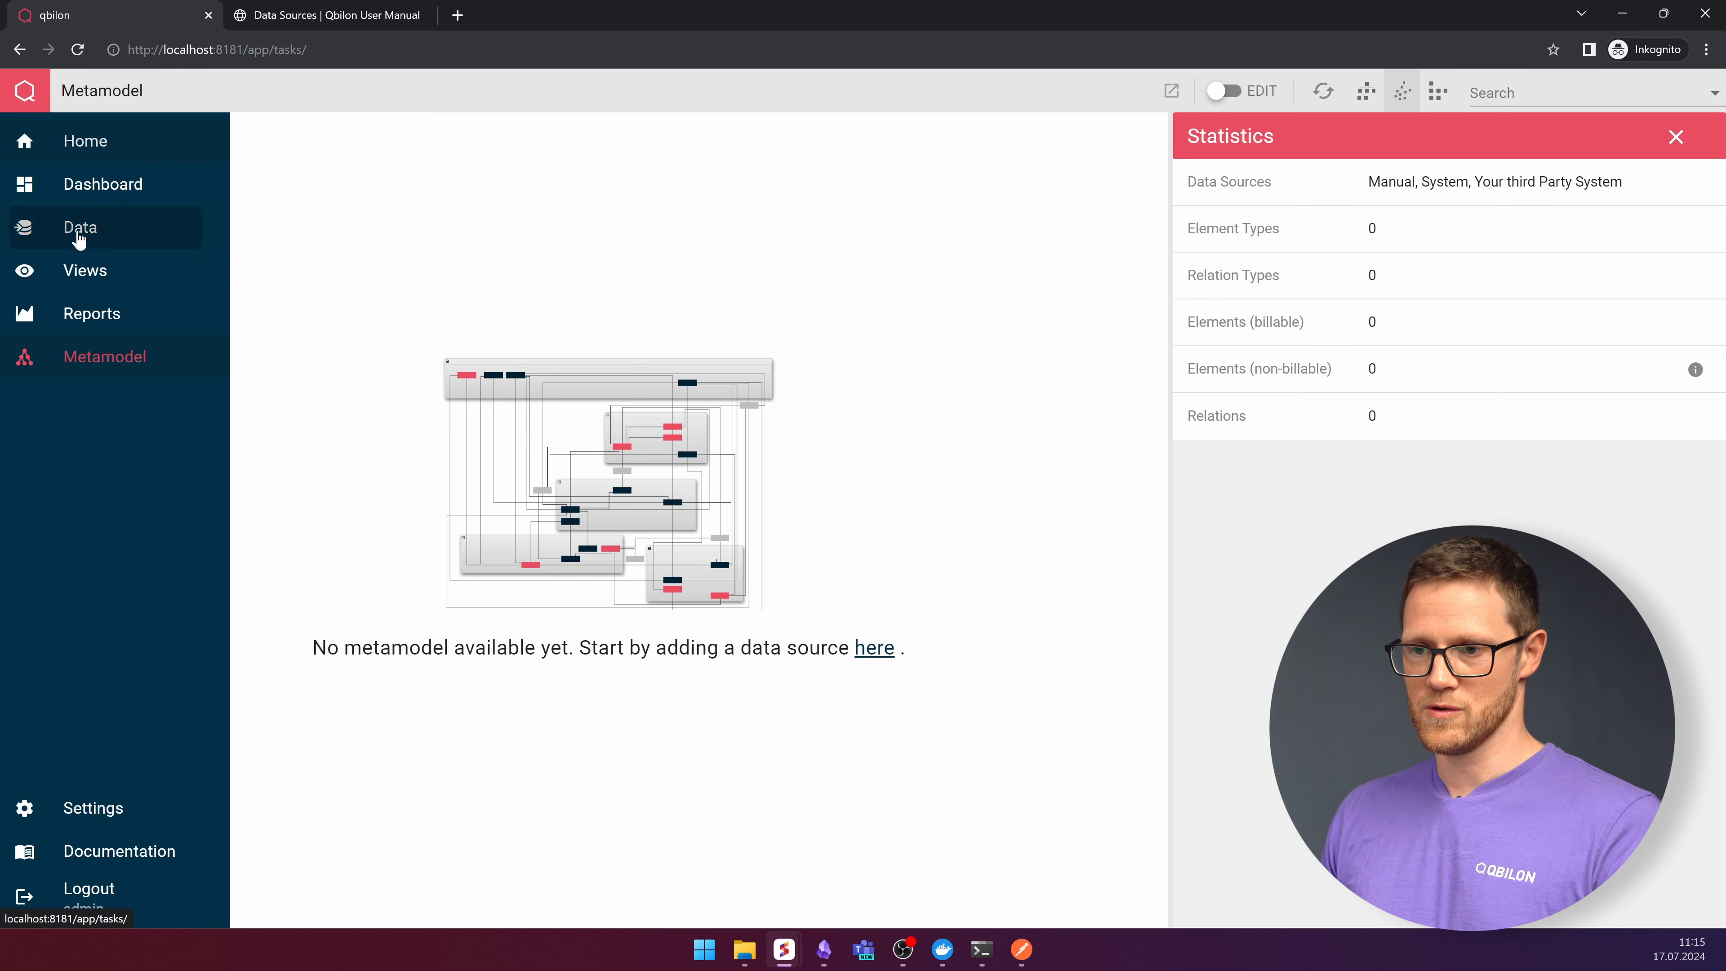
- Switch to Postman and inspect the POST request URL
click(1021, 949)
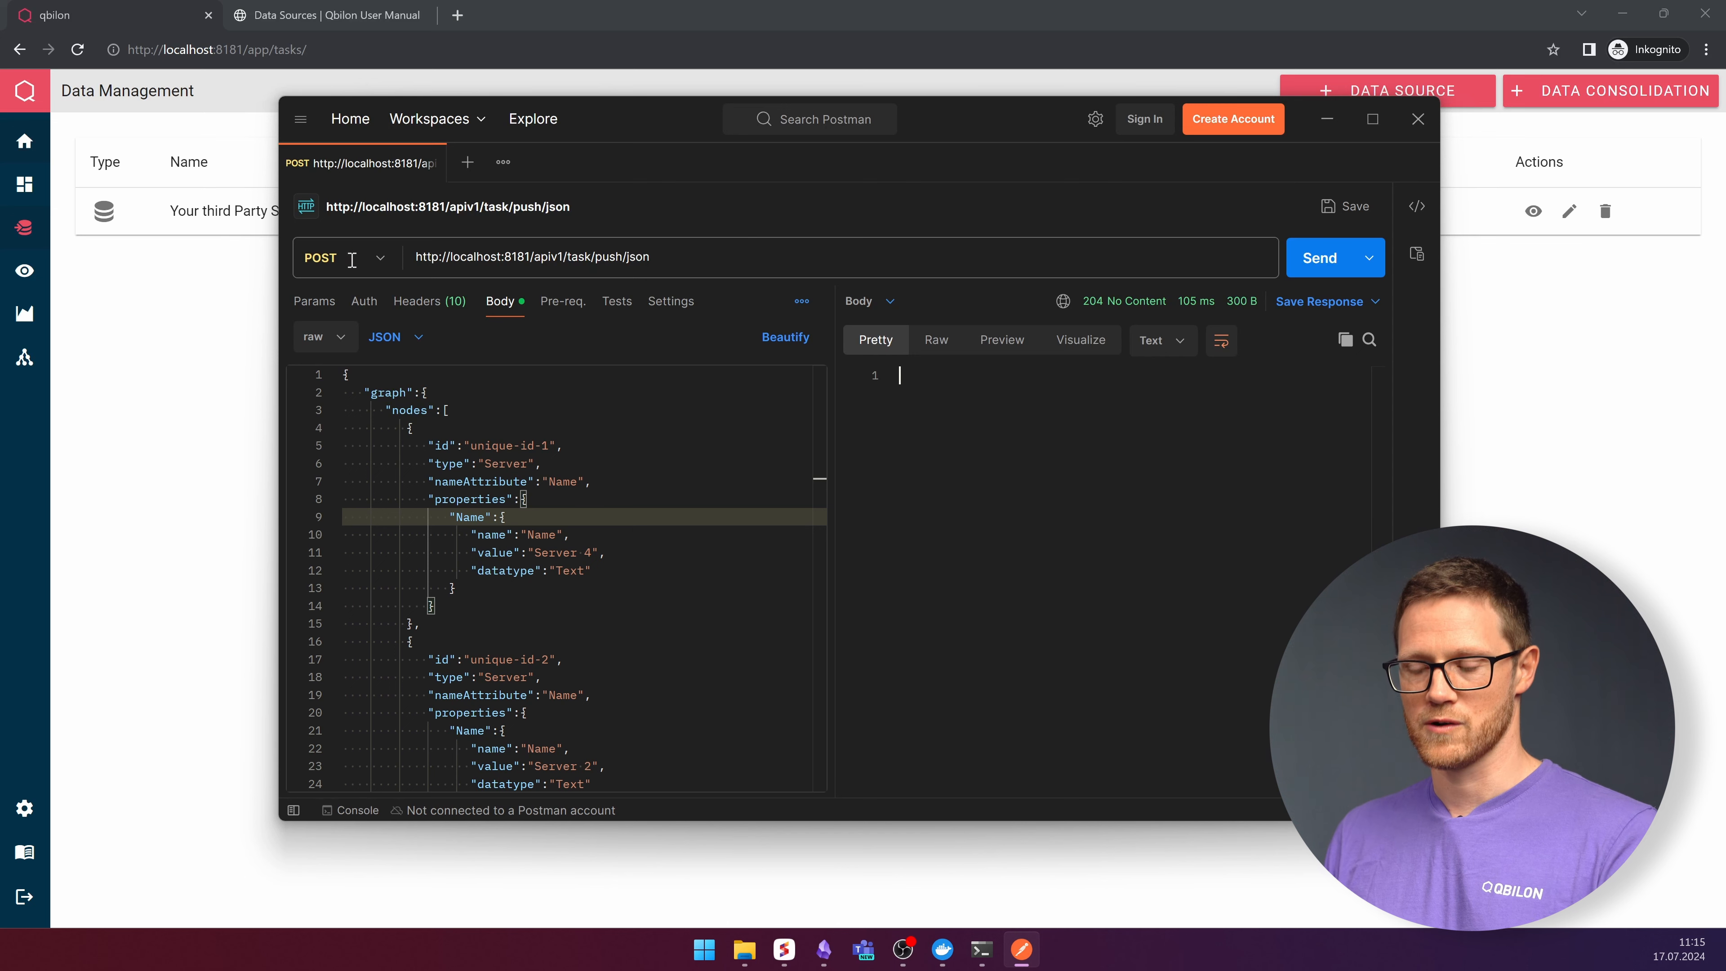
click(651, 262)
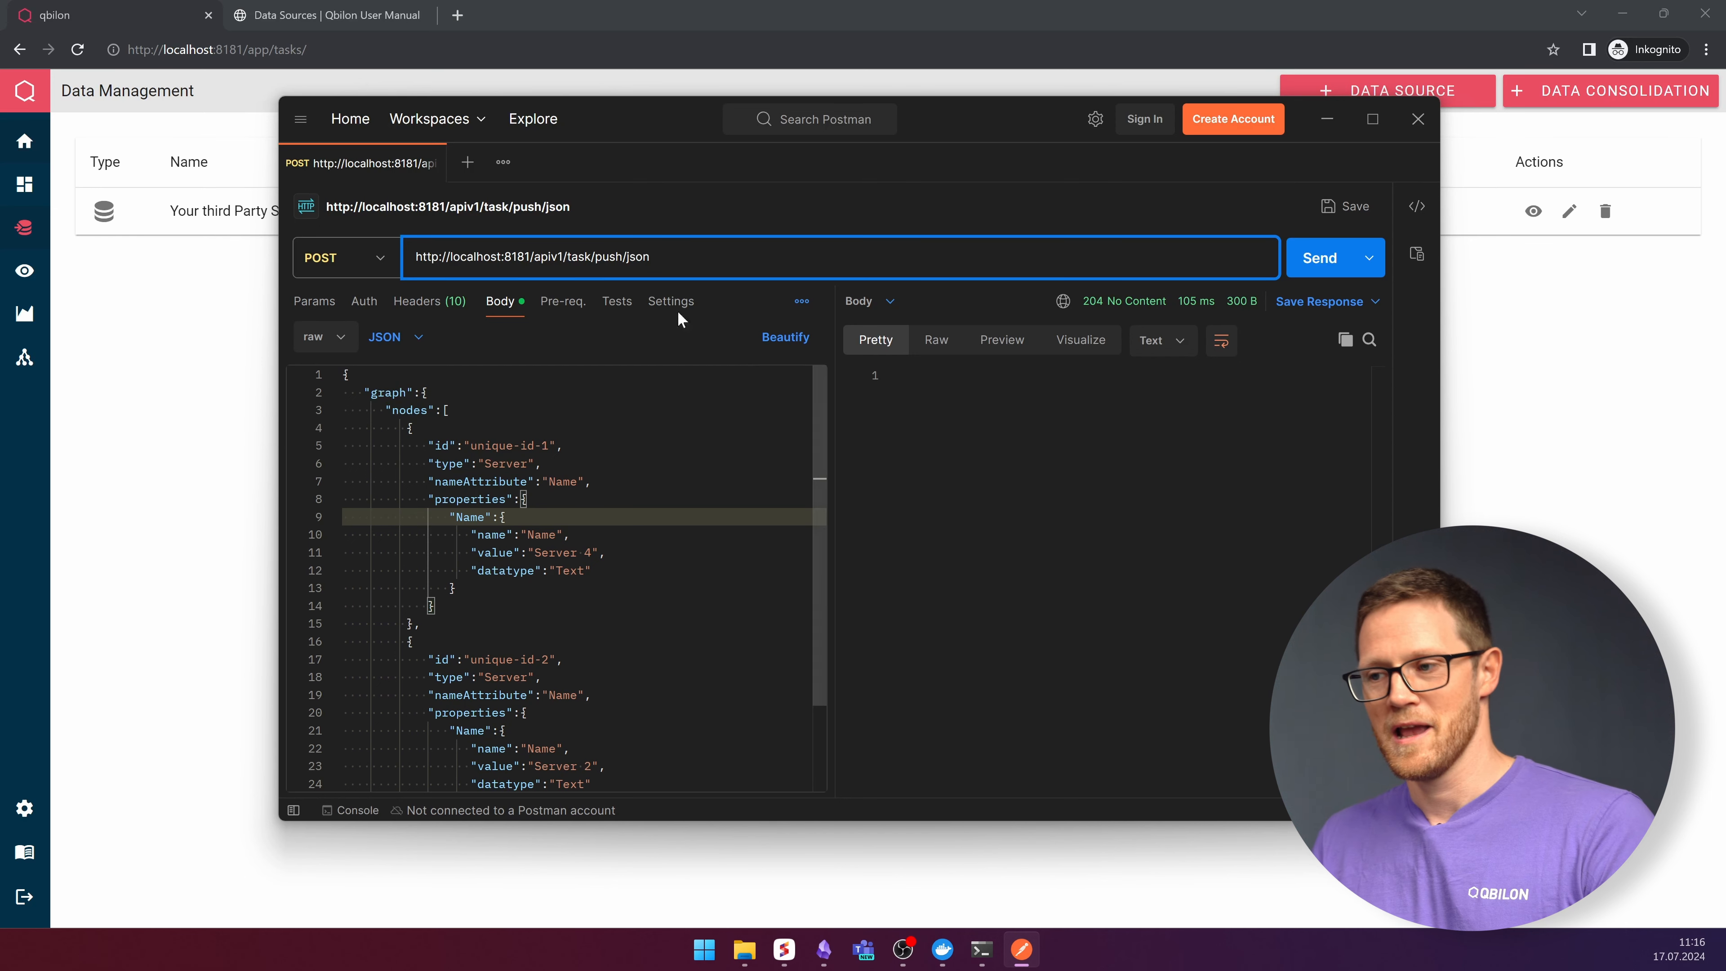
drag(653, 256, 543, 256)
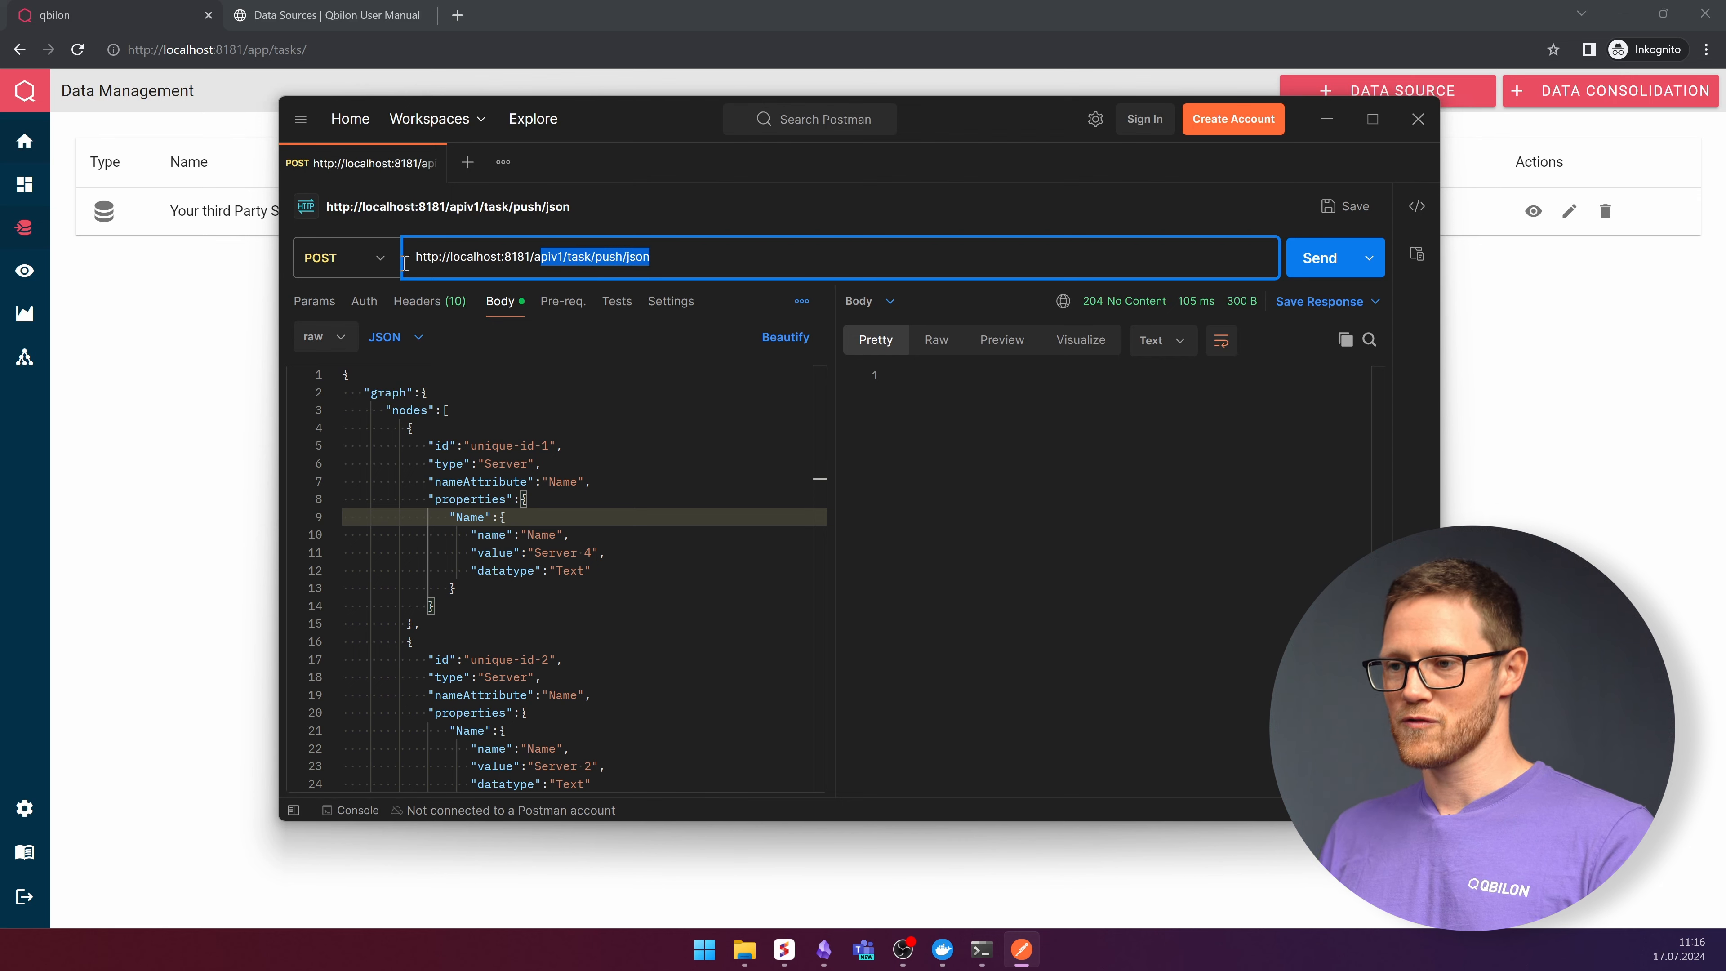
click(201, 285)
- Open the JSON Push section of the Qbilon user manual and read its JSON structure
click(314, 15)
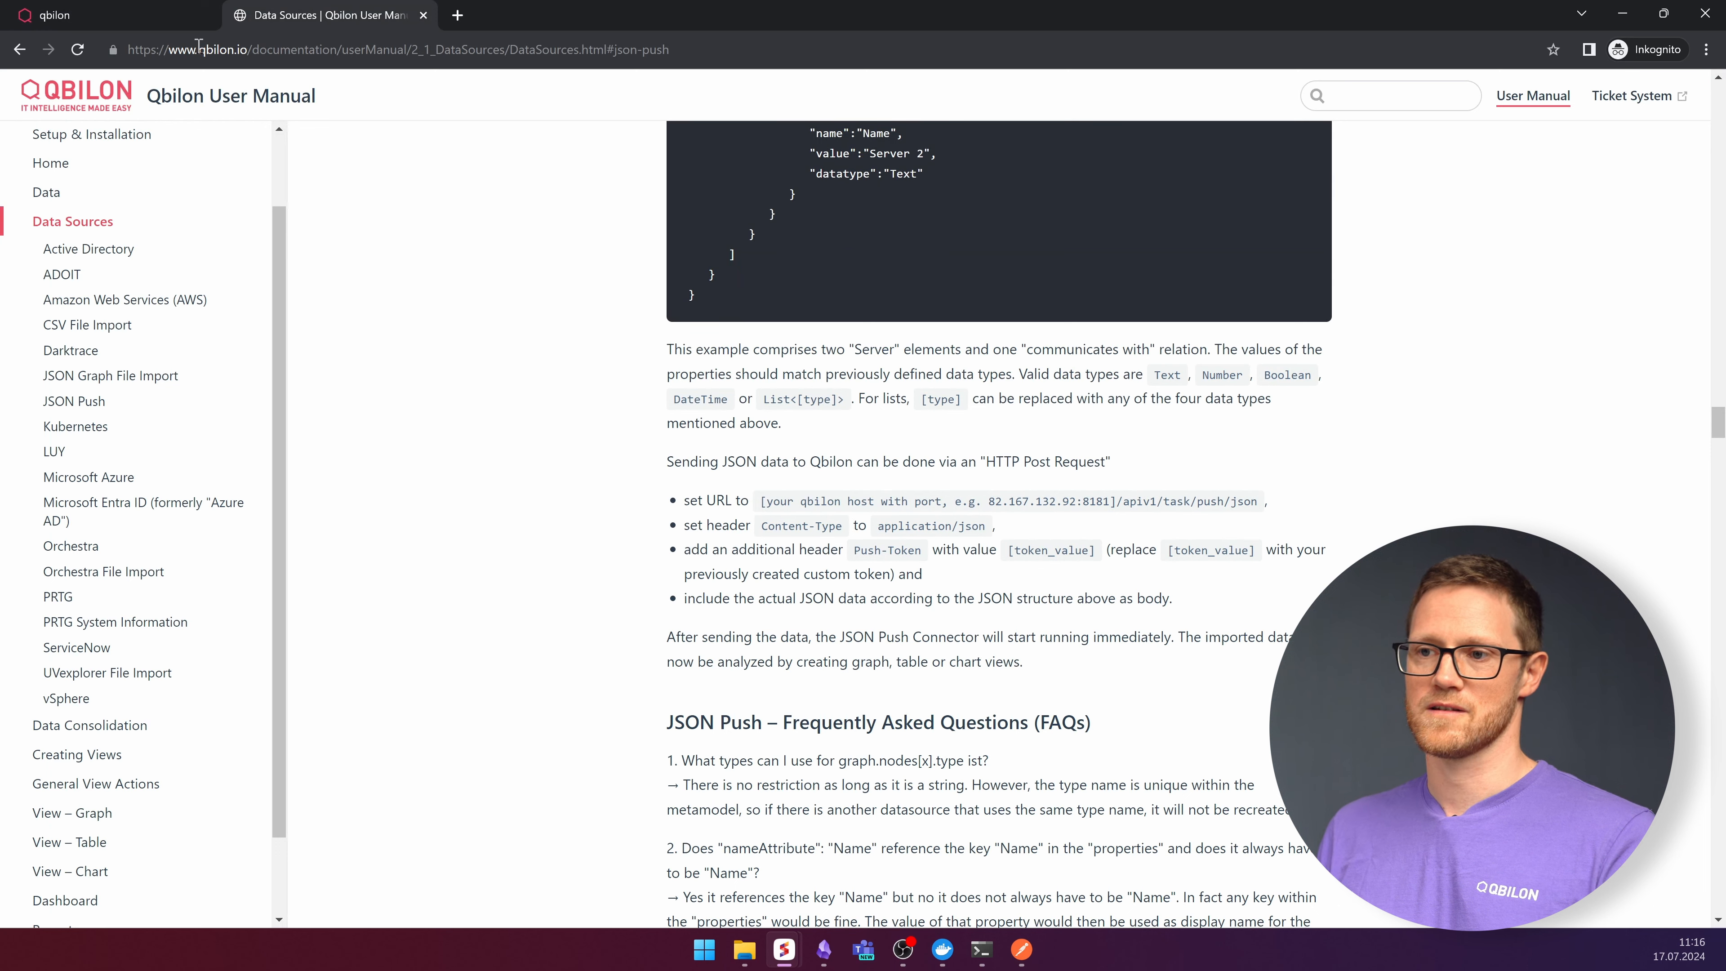
drag(246, 49, 333, 49)
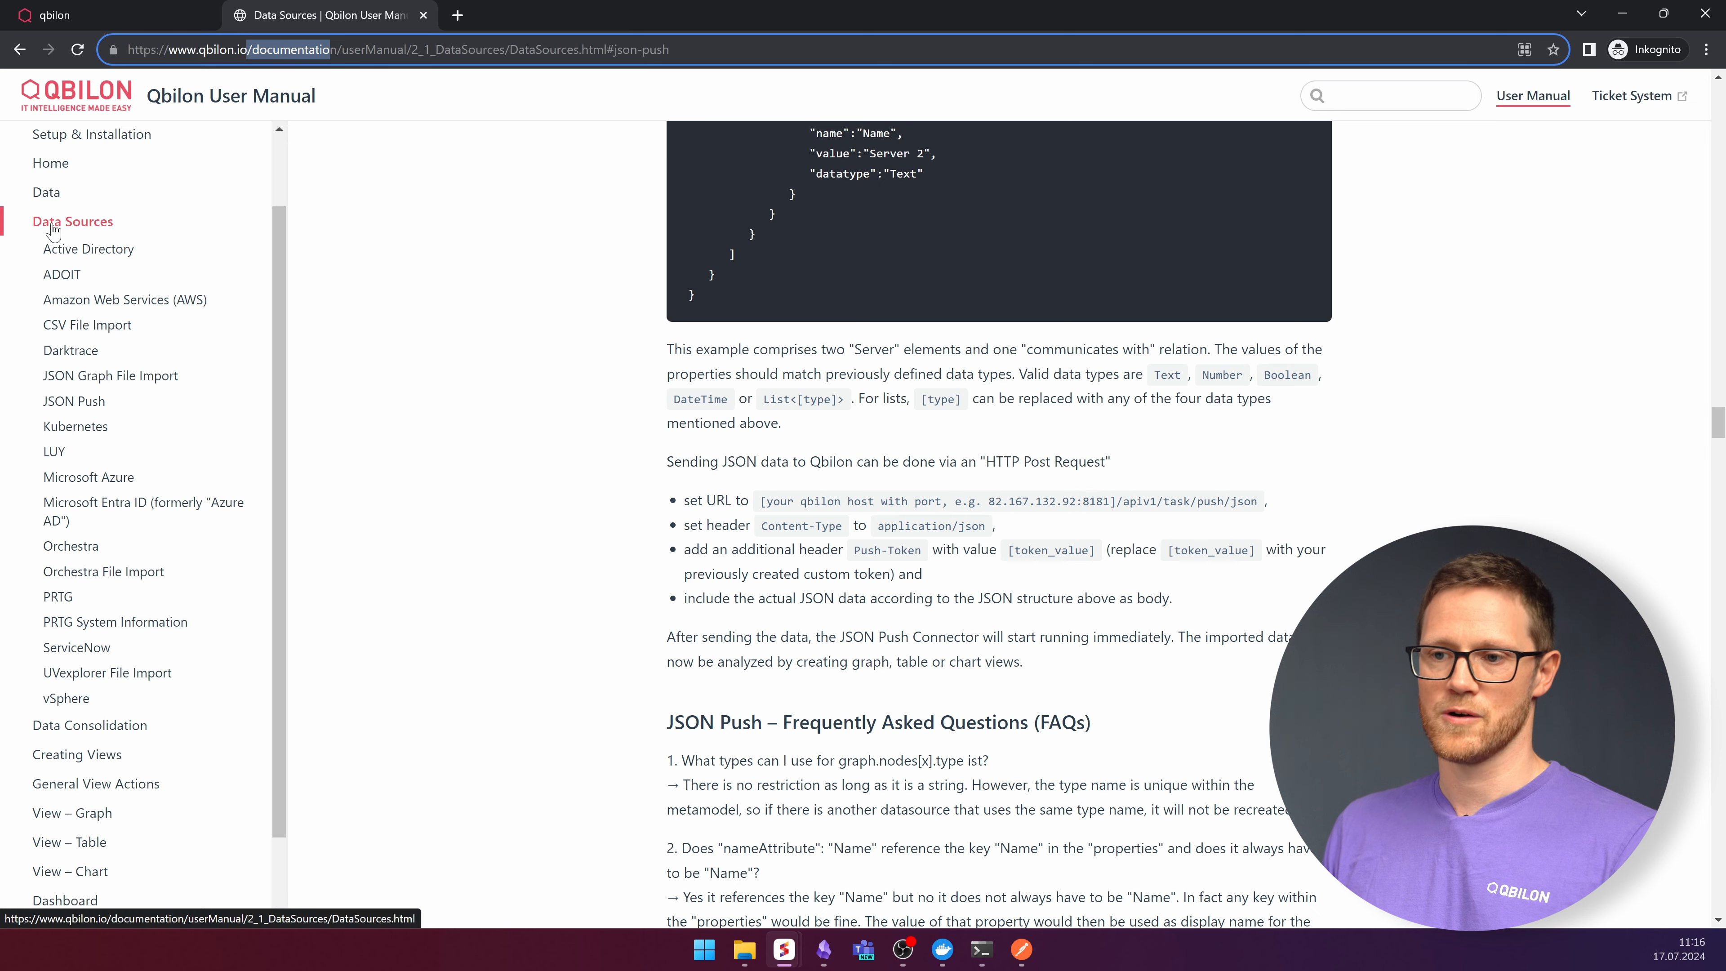
click(77, 228)
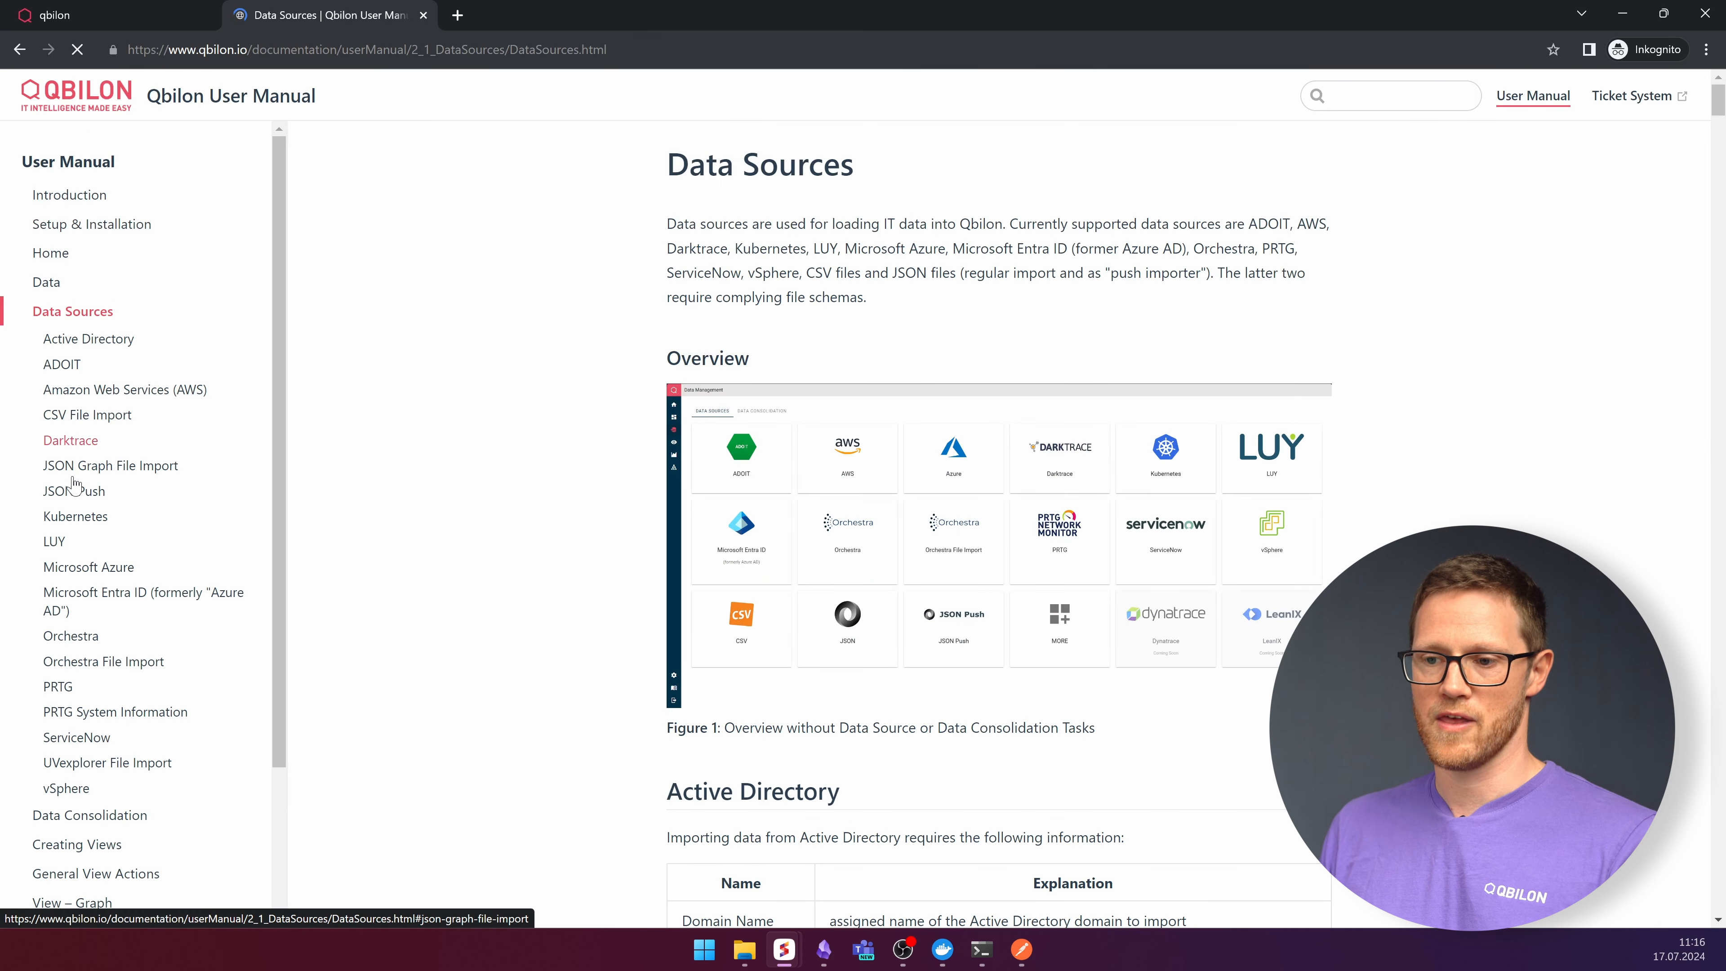
click(64, 492)
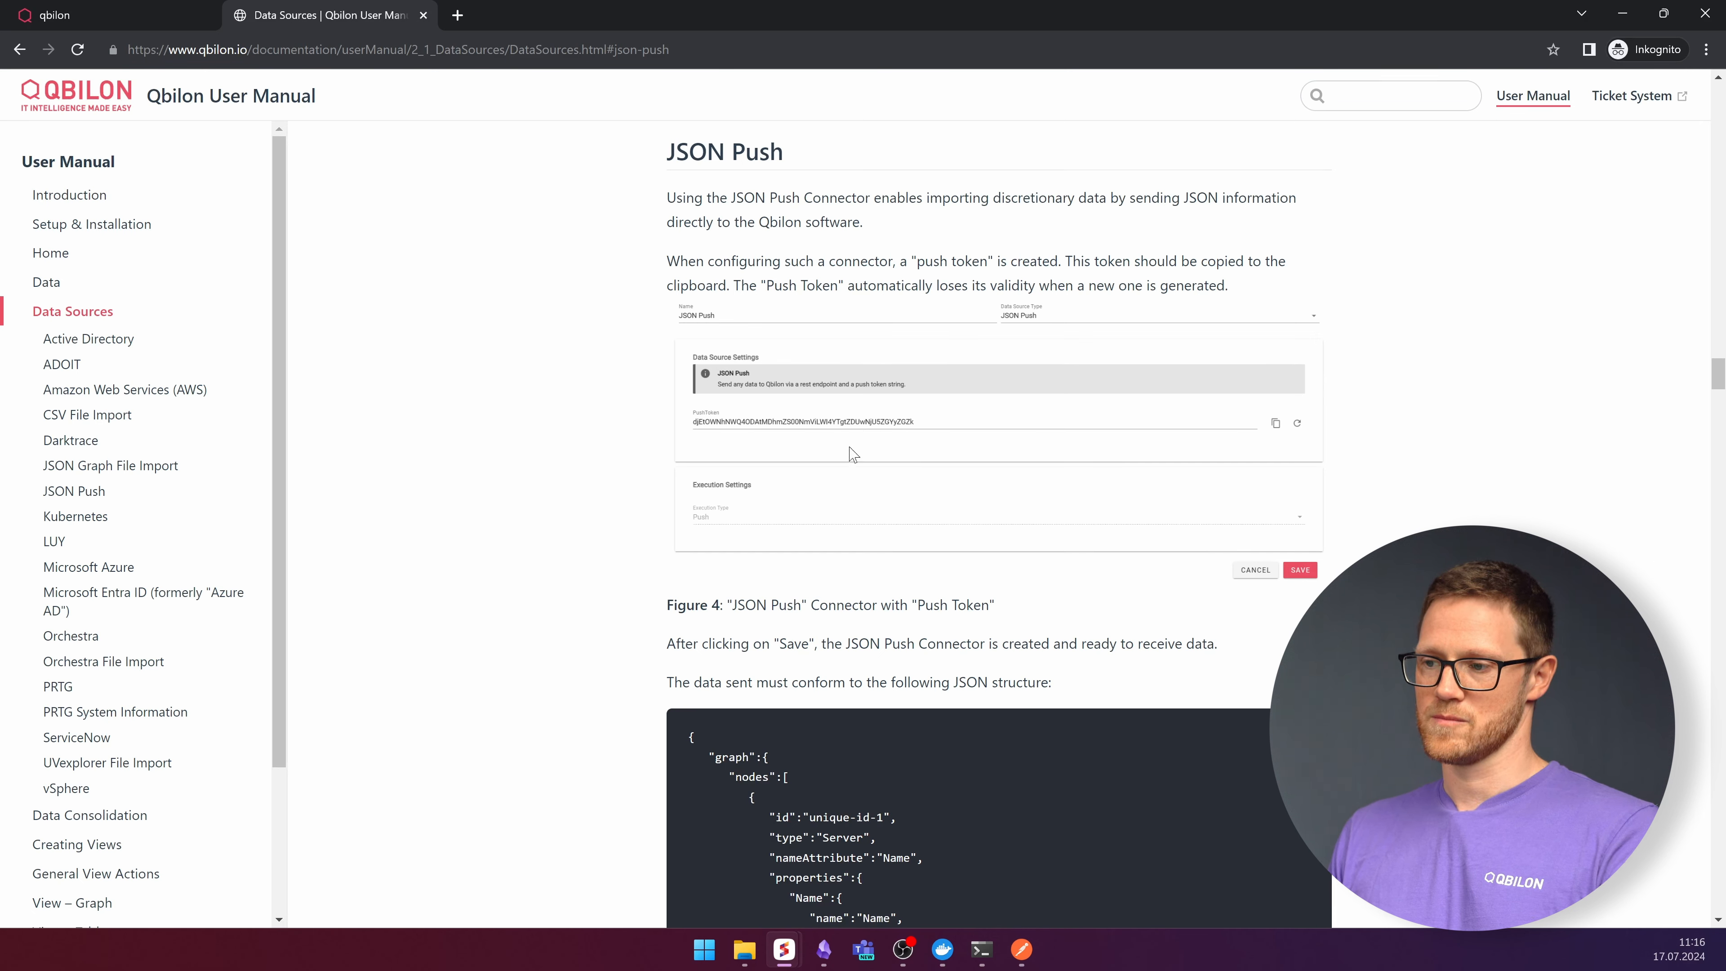
scroll(860, 439, down, 8)
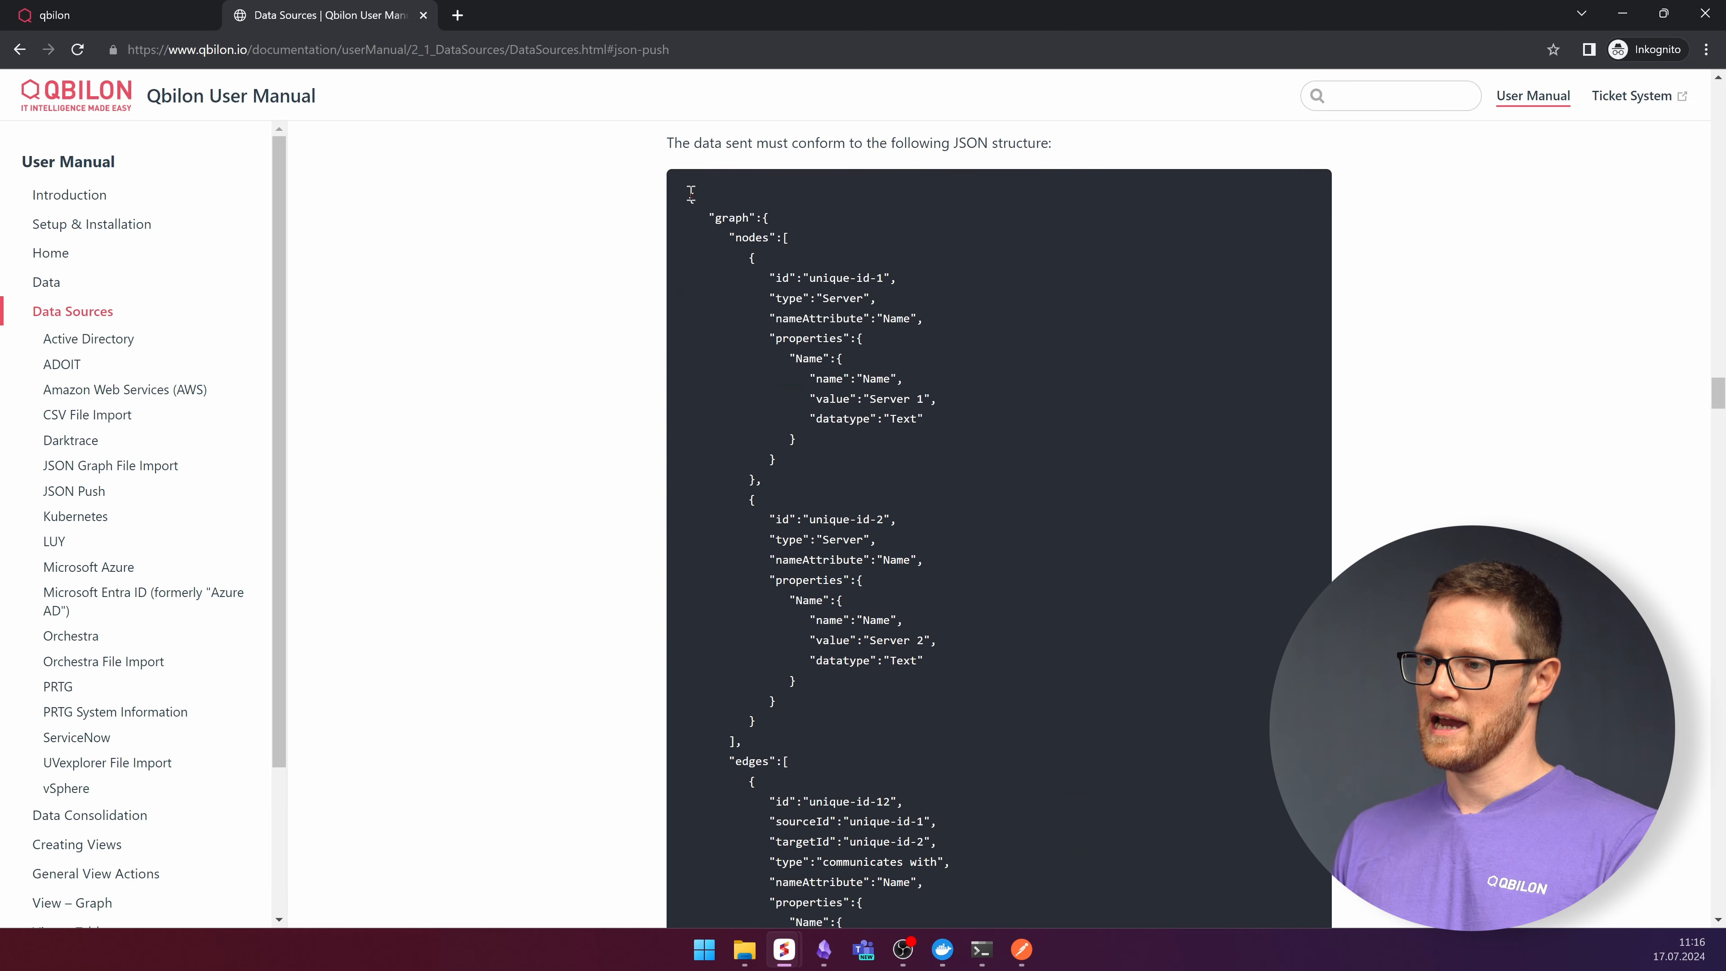
scroll(802, 671, down, 5)
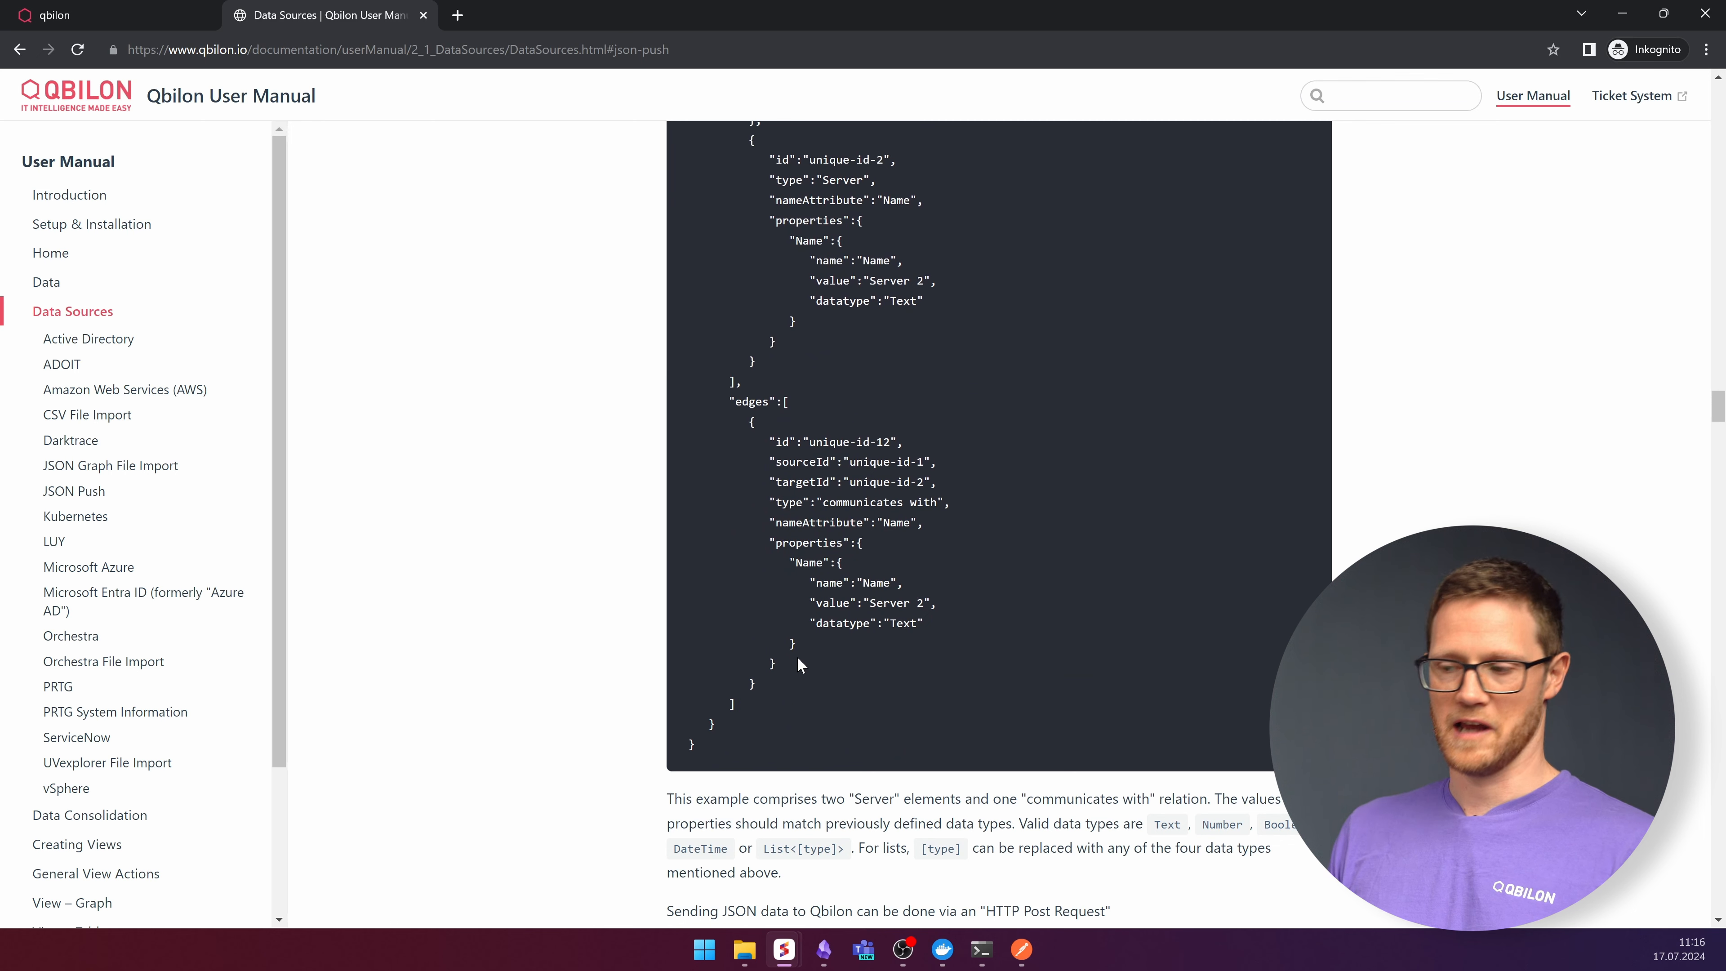
scroll(813, 669, down, 6)
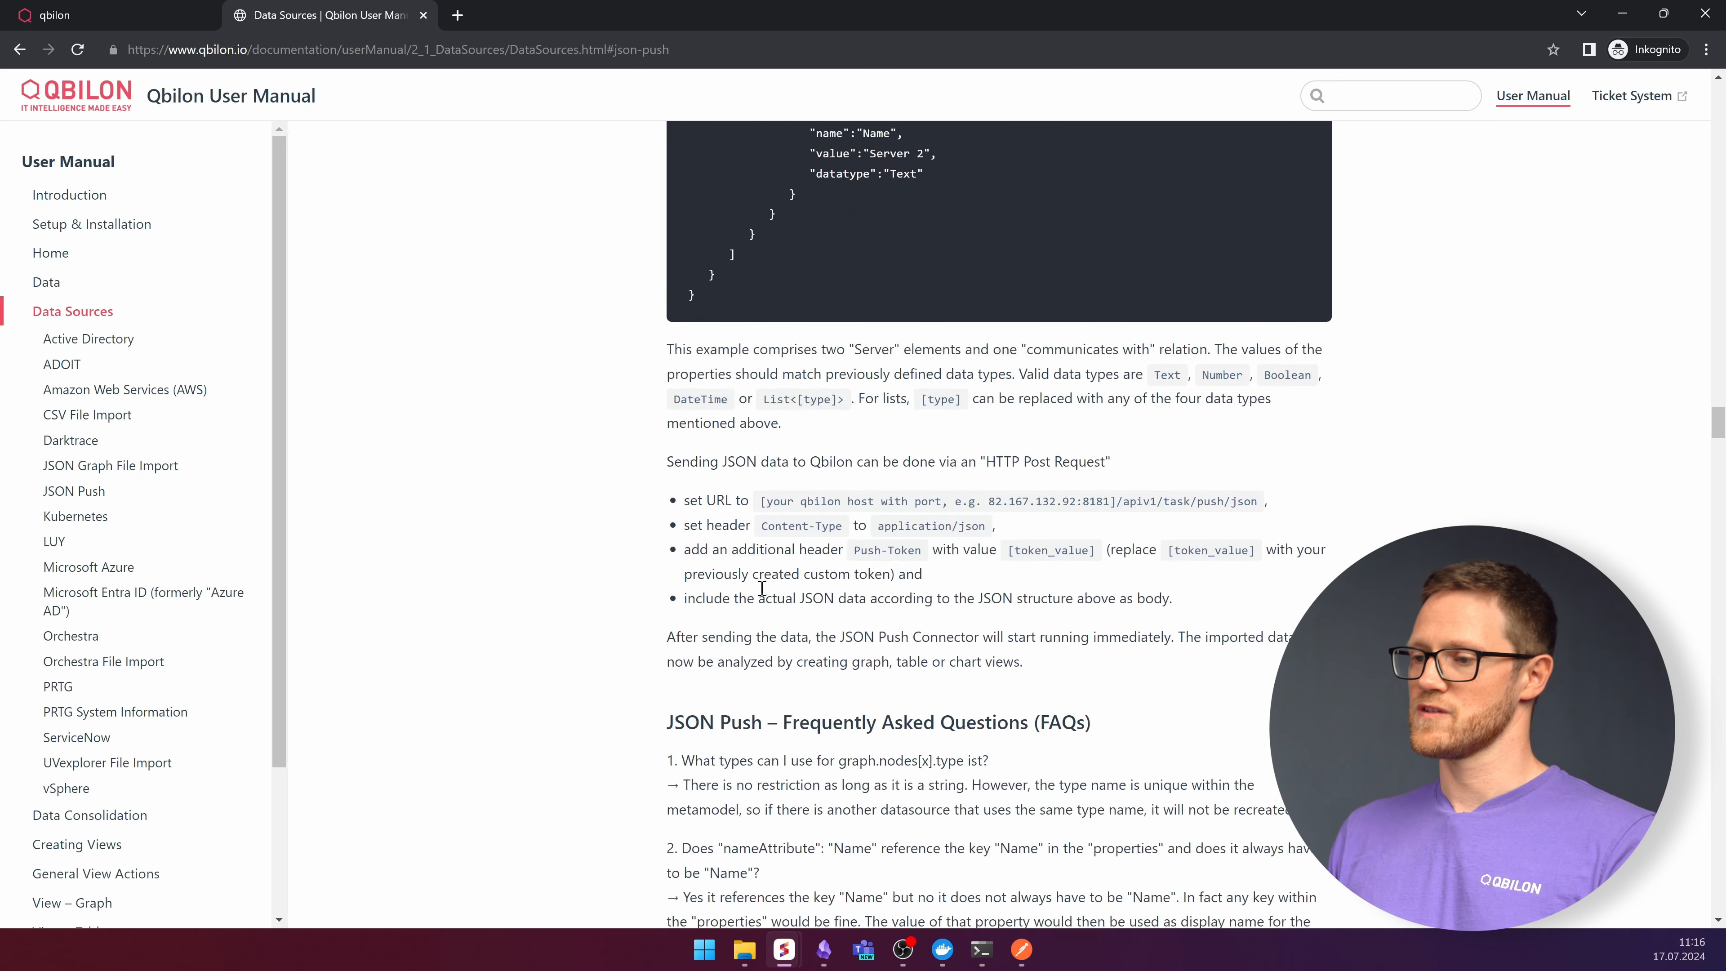
- Review the manual's requirements for the URL, Content-Type and Push-Token headers, JSON body and data types
drag(1125, 502, 1261, 504)
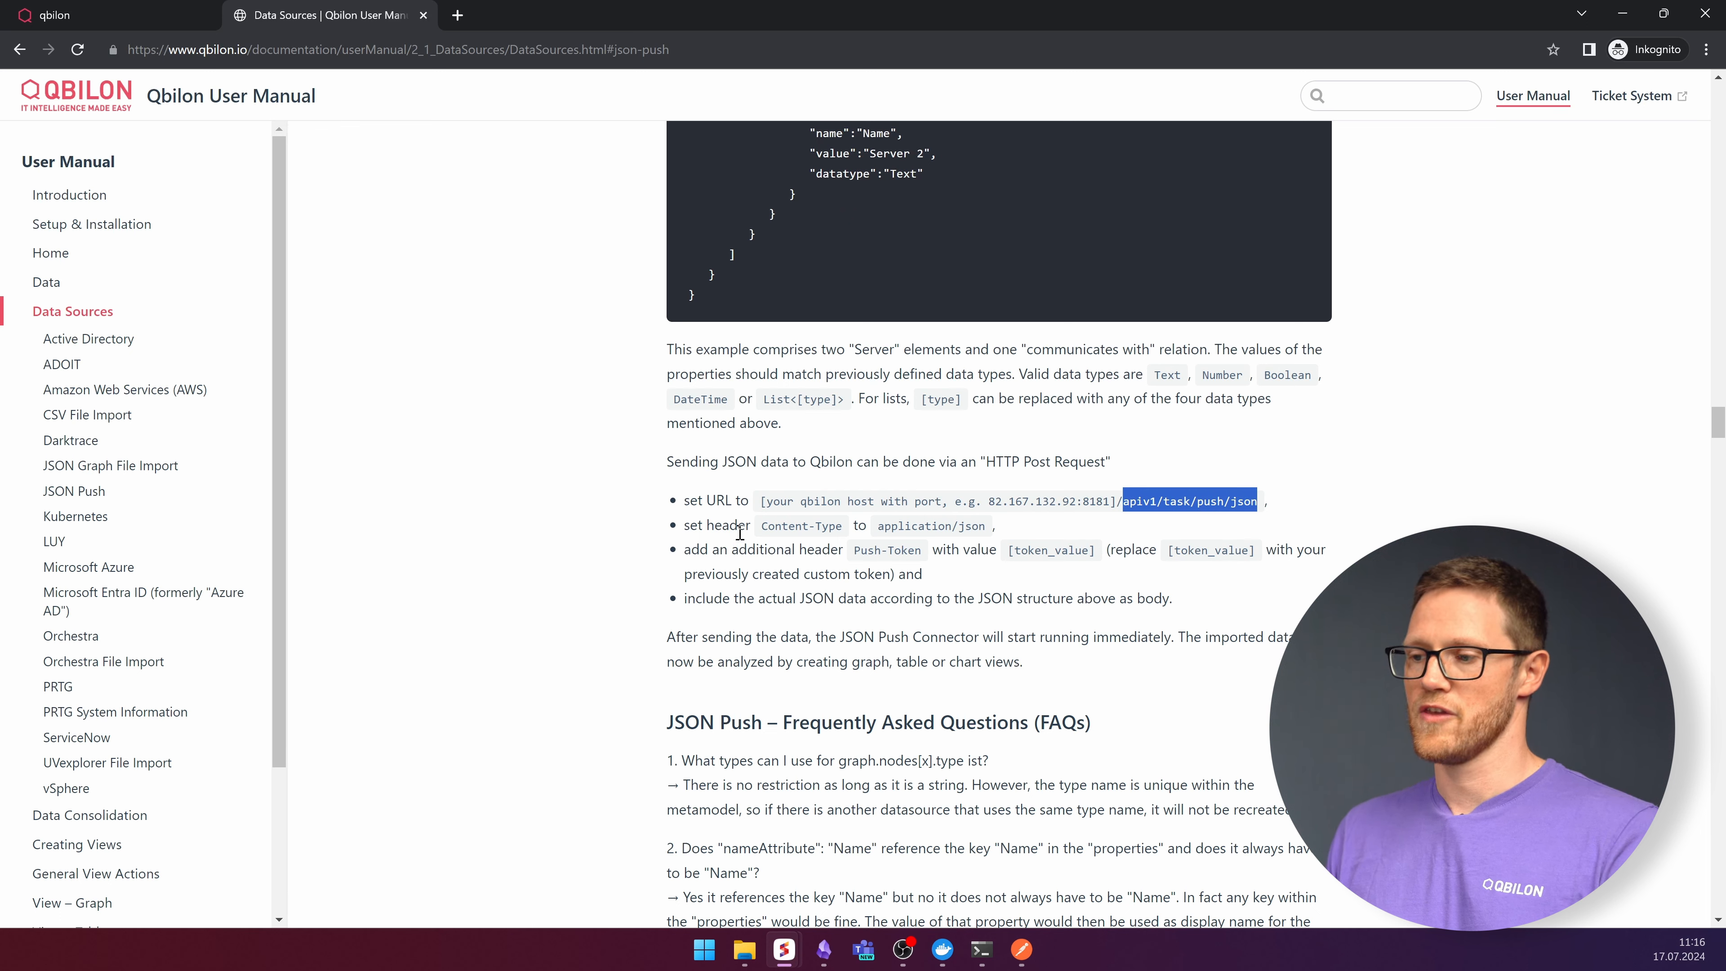
drag(764, 529, 857, 521)
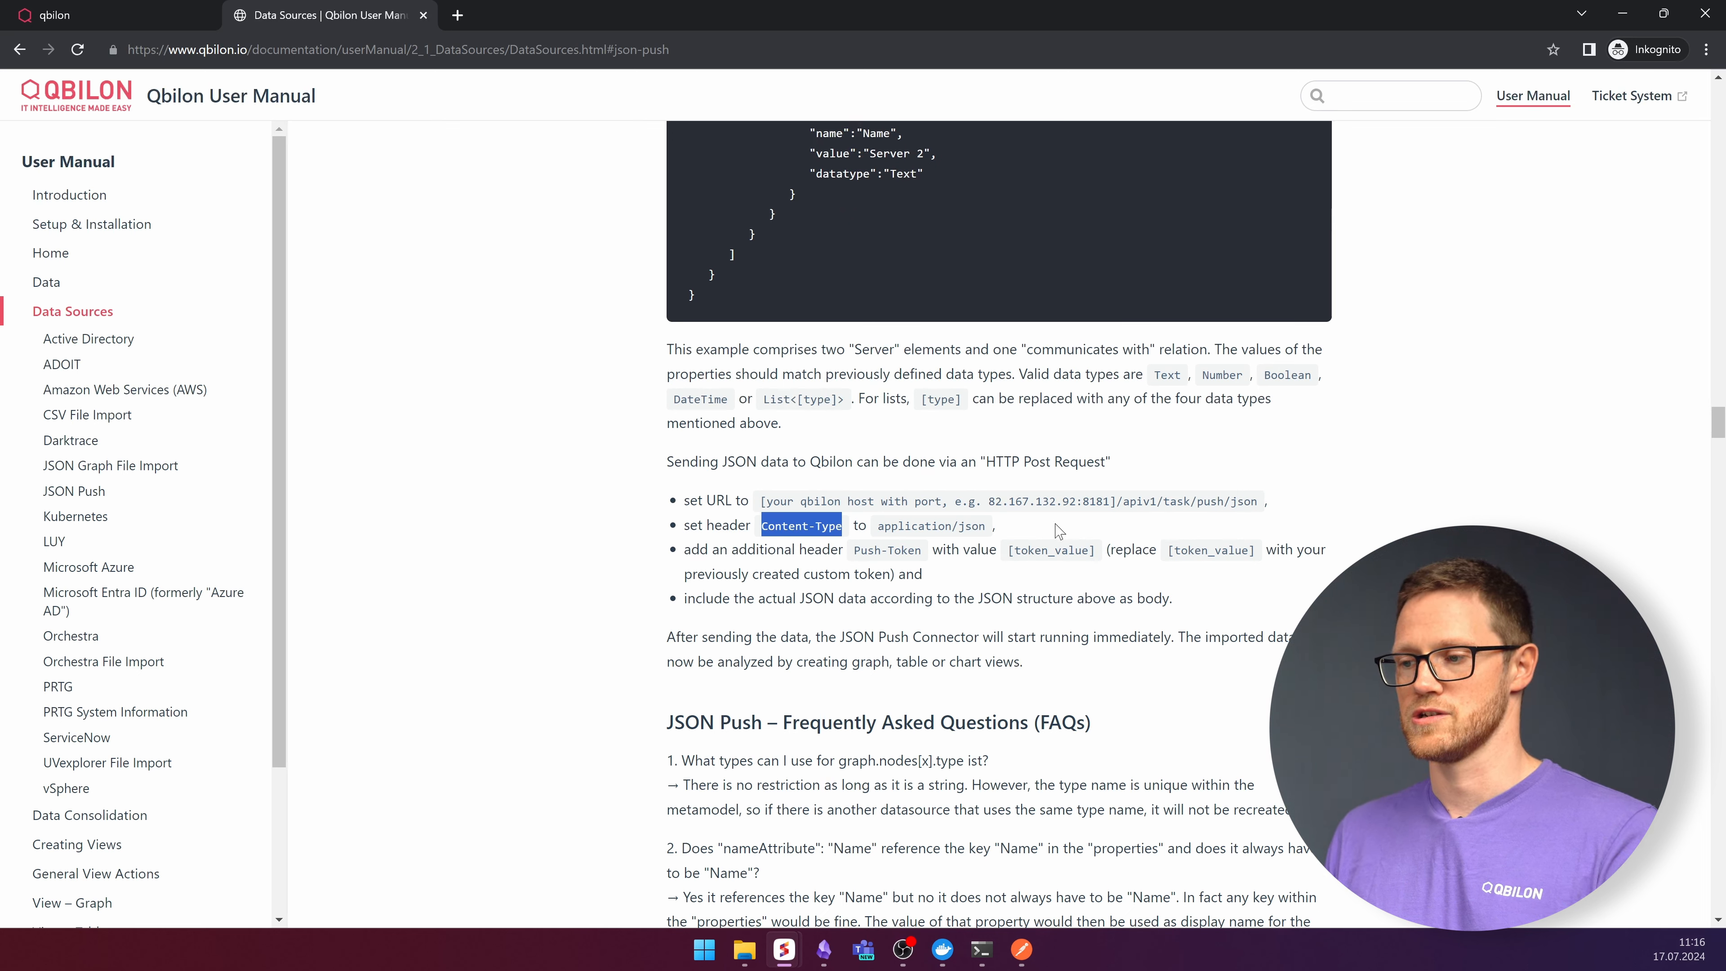
drag(855, 552, 931, 559)
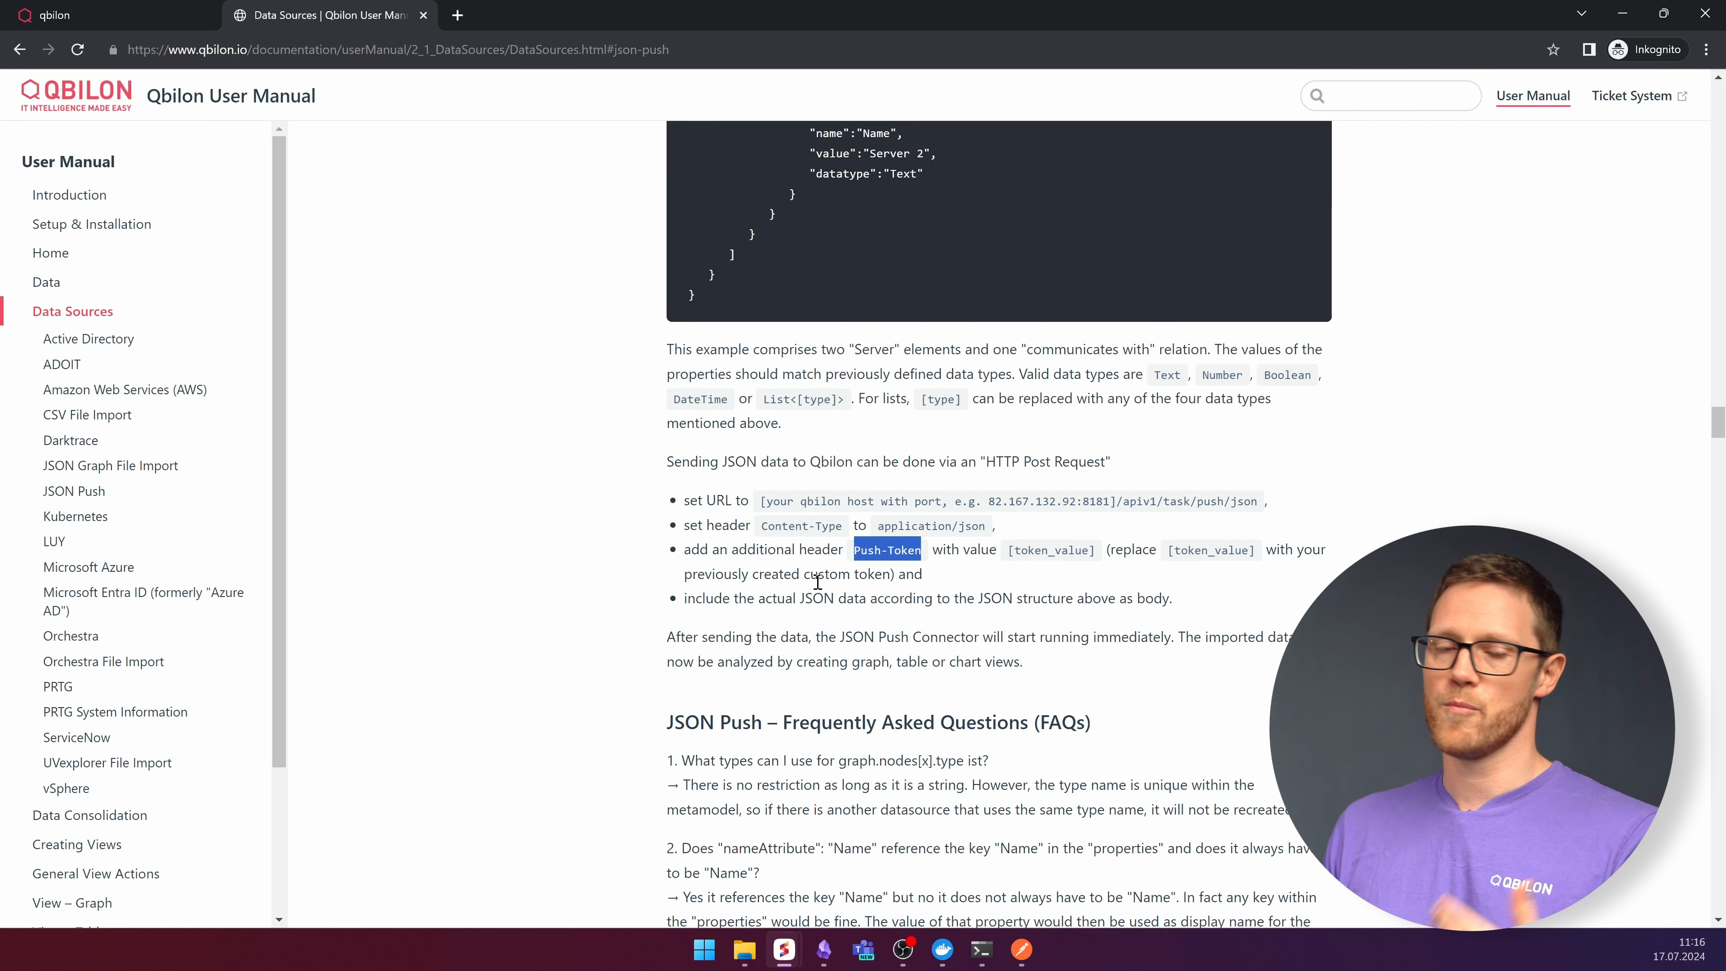
drag(799, 600, 867, 599)
scroll(931, 537, up, 2)
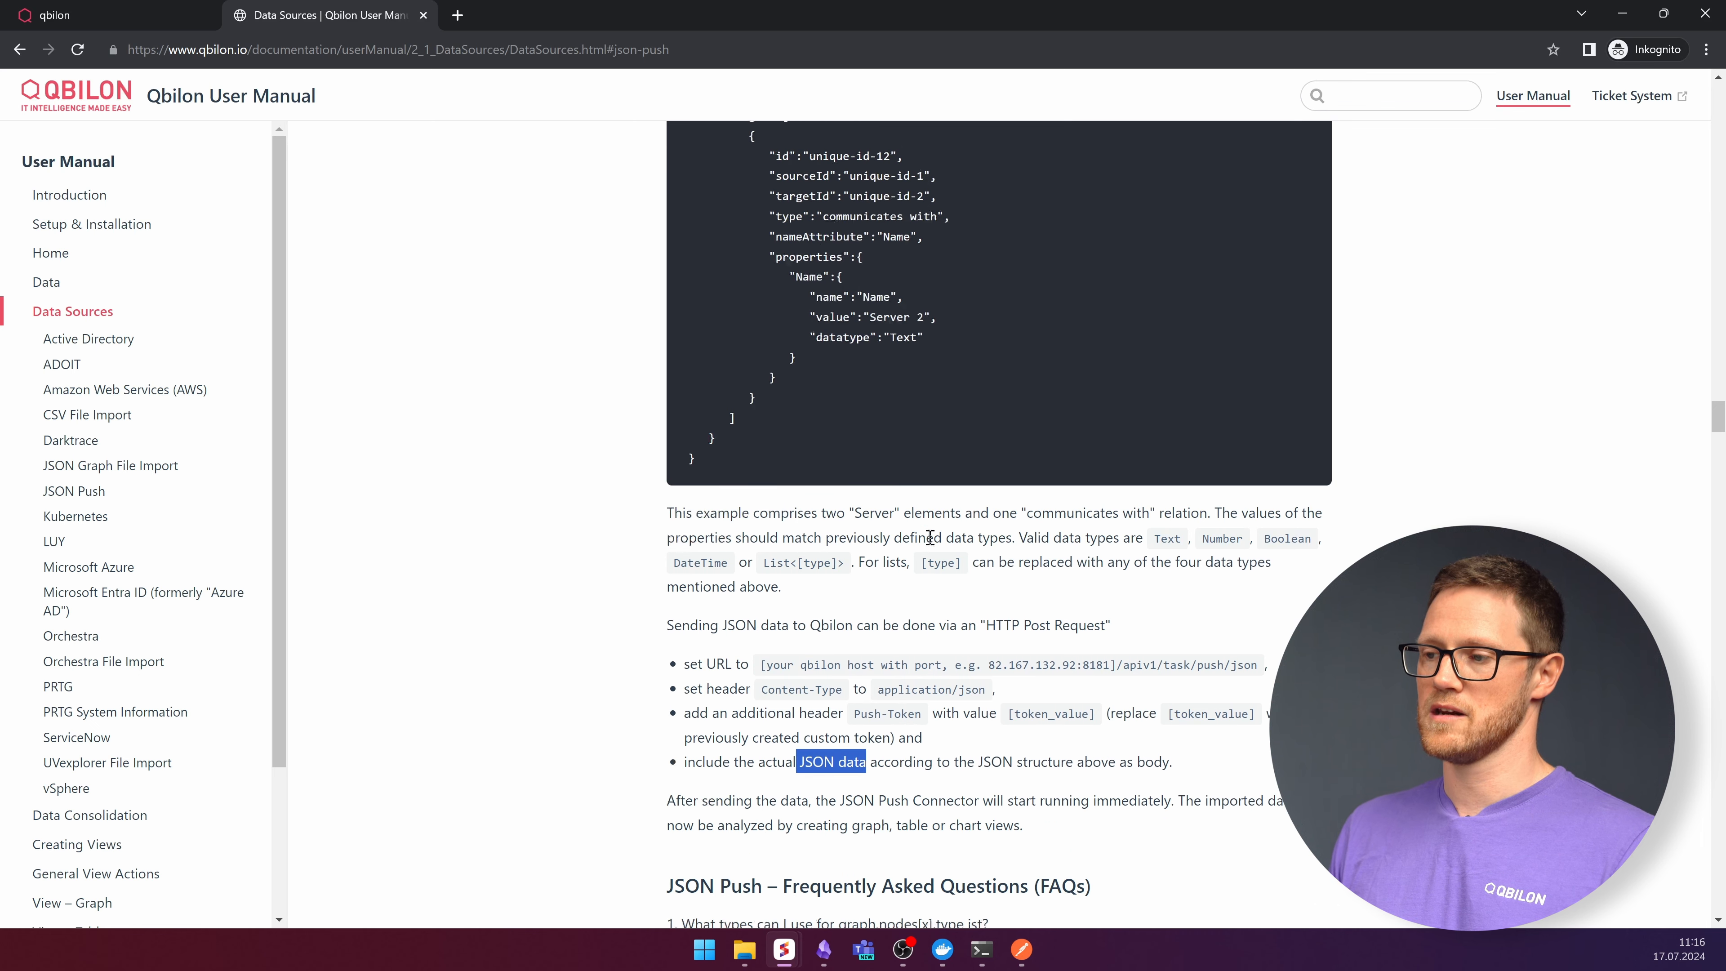
scroll(931, 537, up, 5)
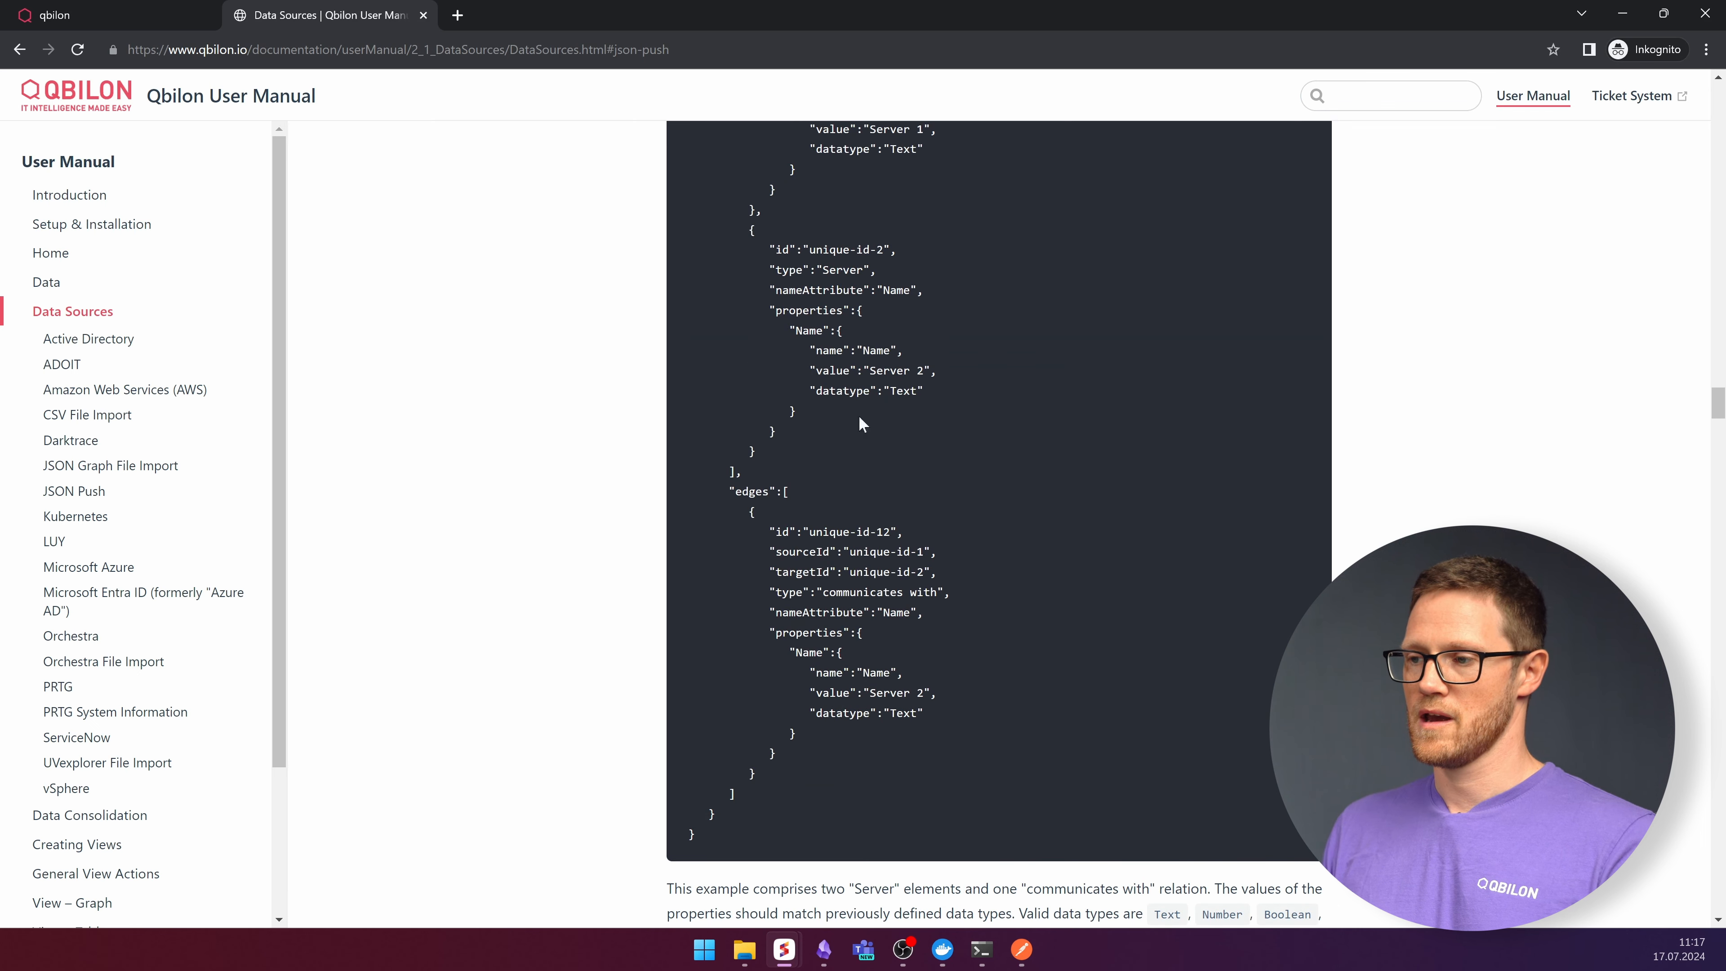
scroll(897, 443, down, 7)
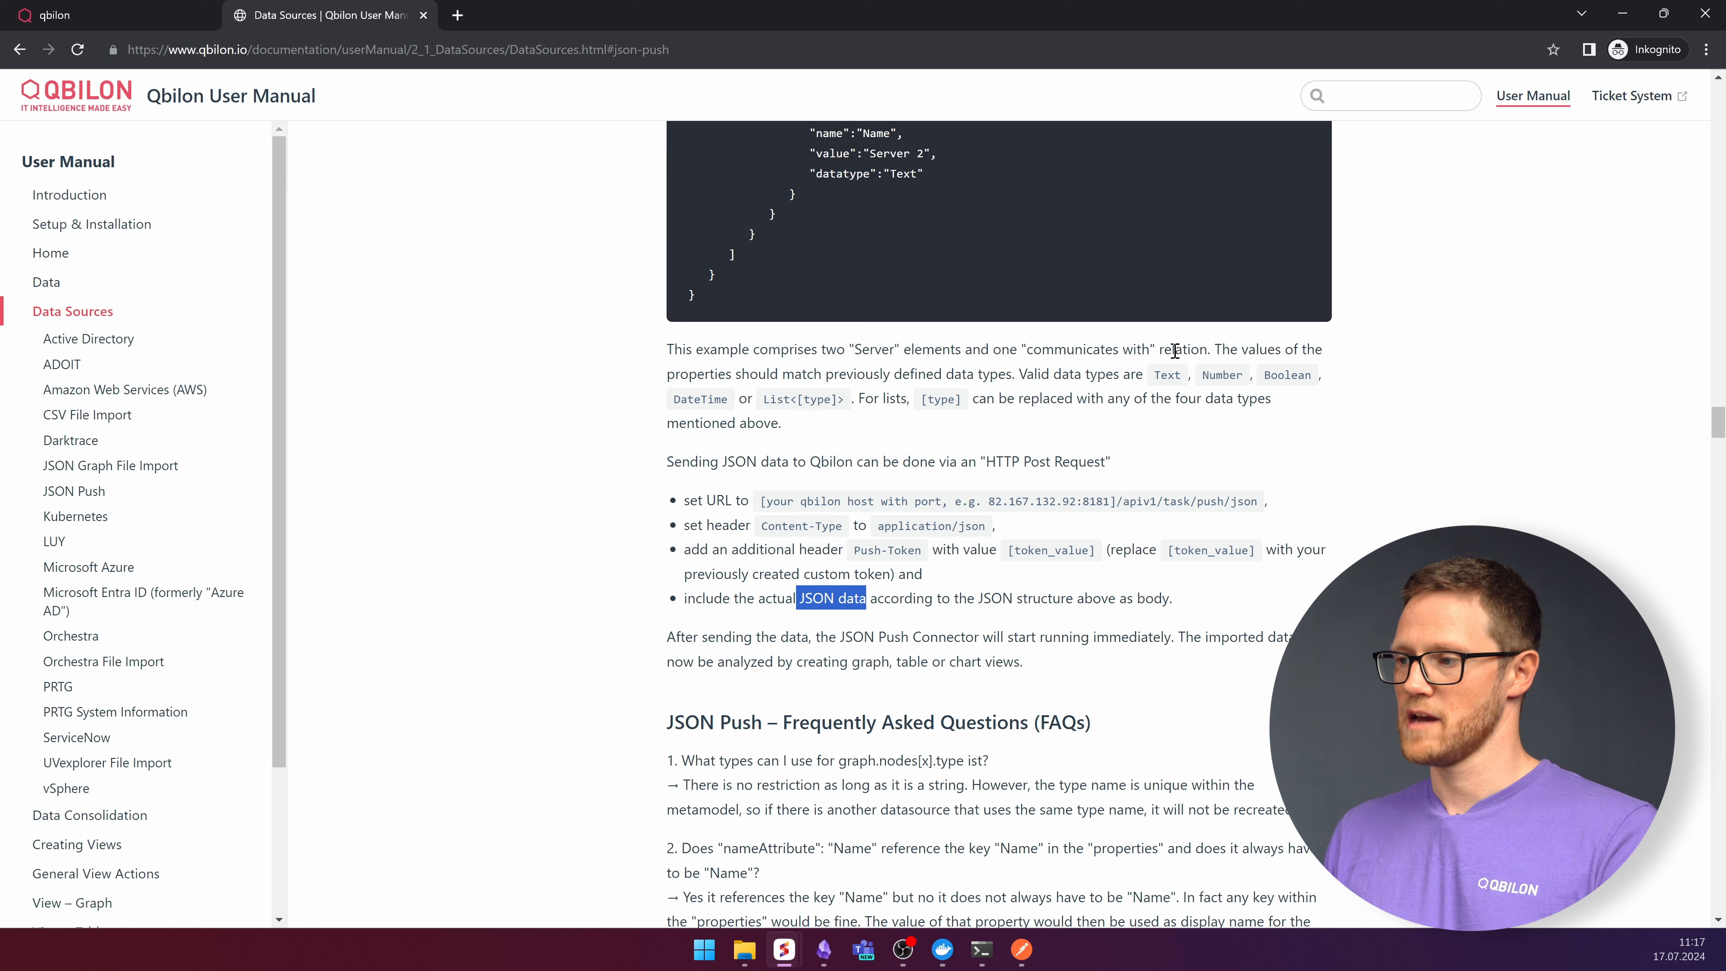
click(1161, 374)
double_click(1288, 373)
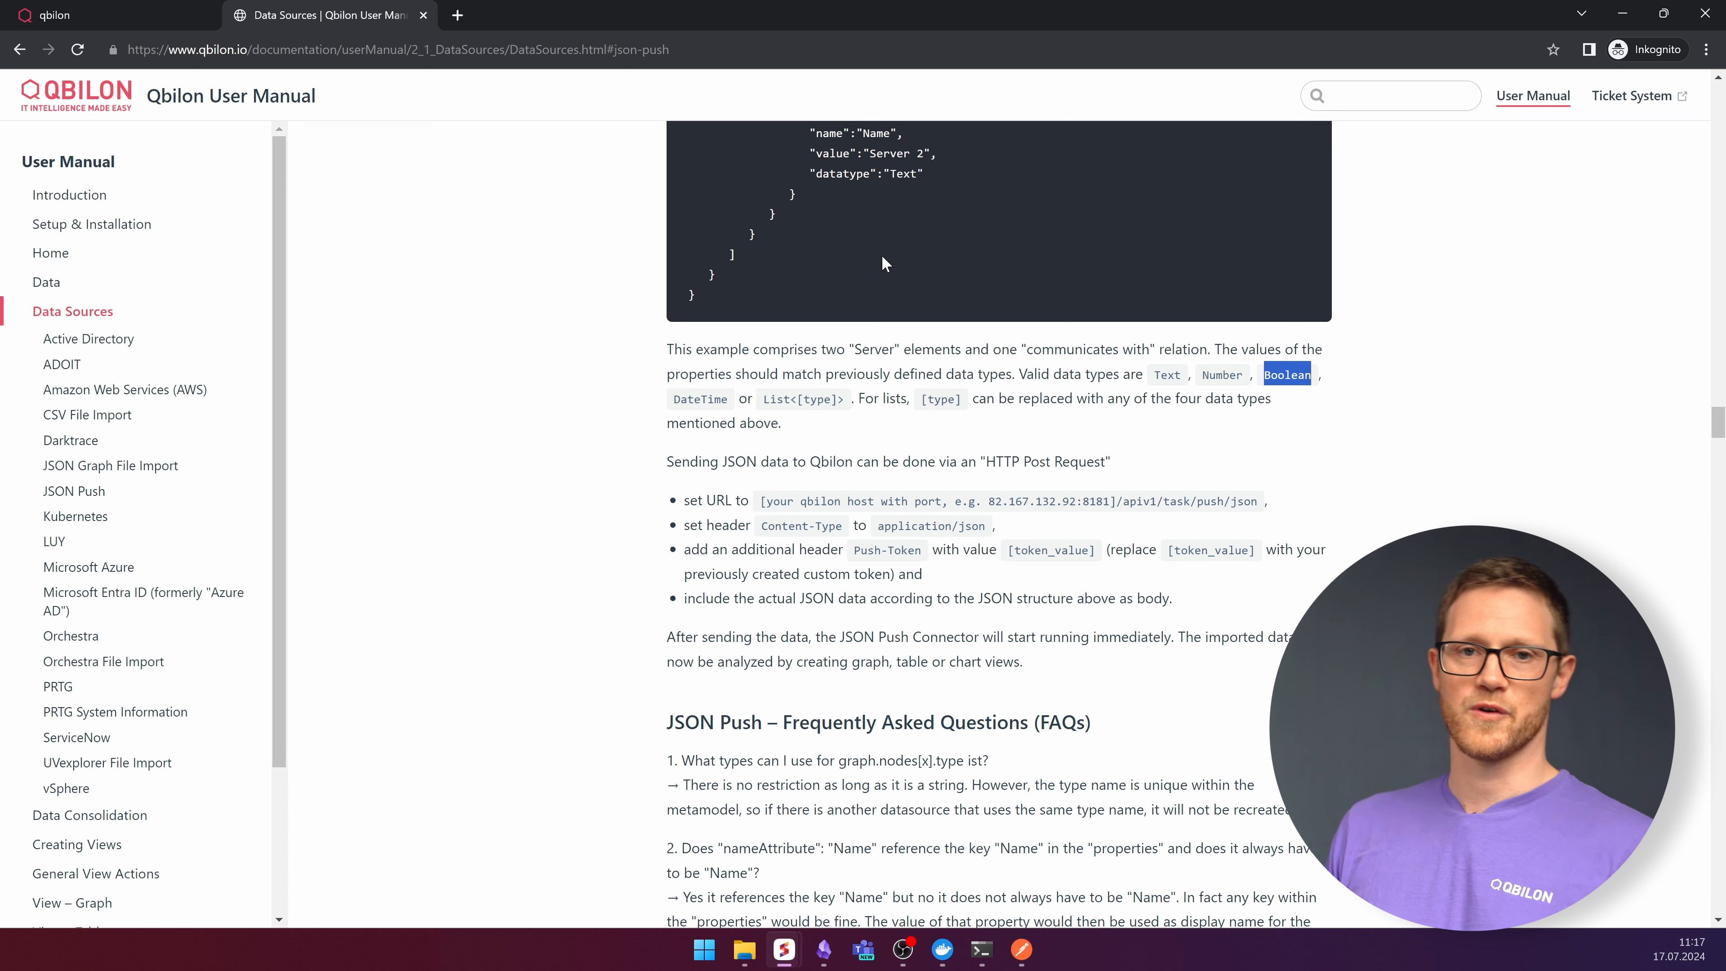
- In Postman, replace the Push-Token header value with the copied push token
click(1021, 950)
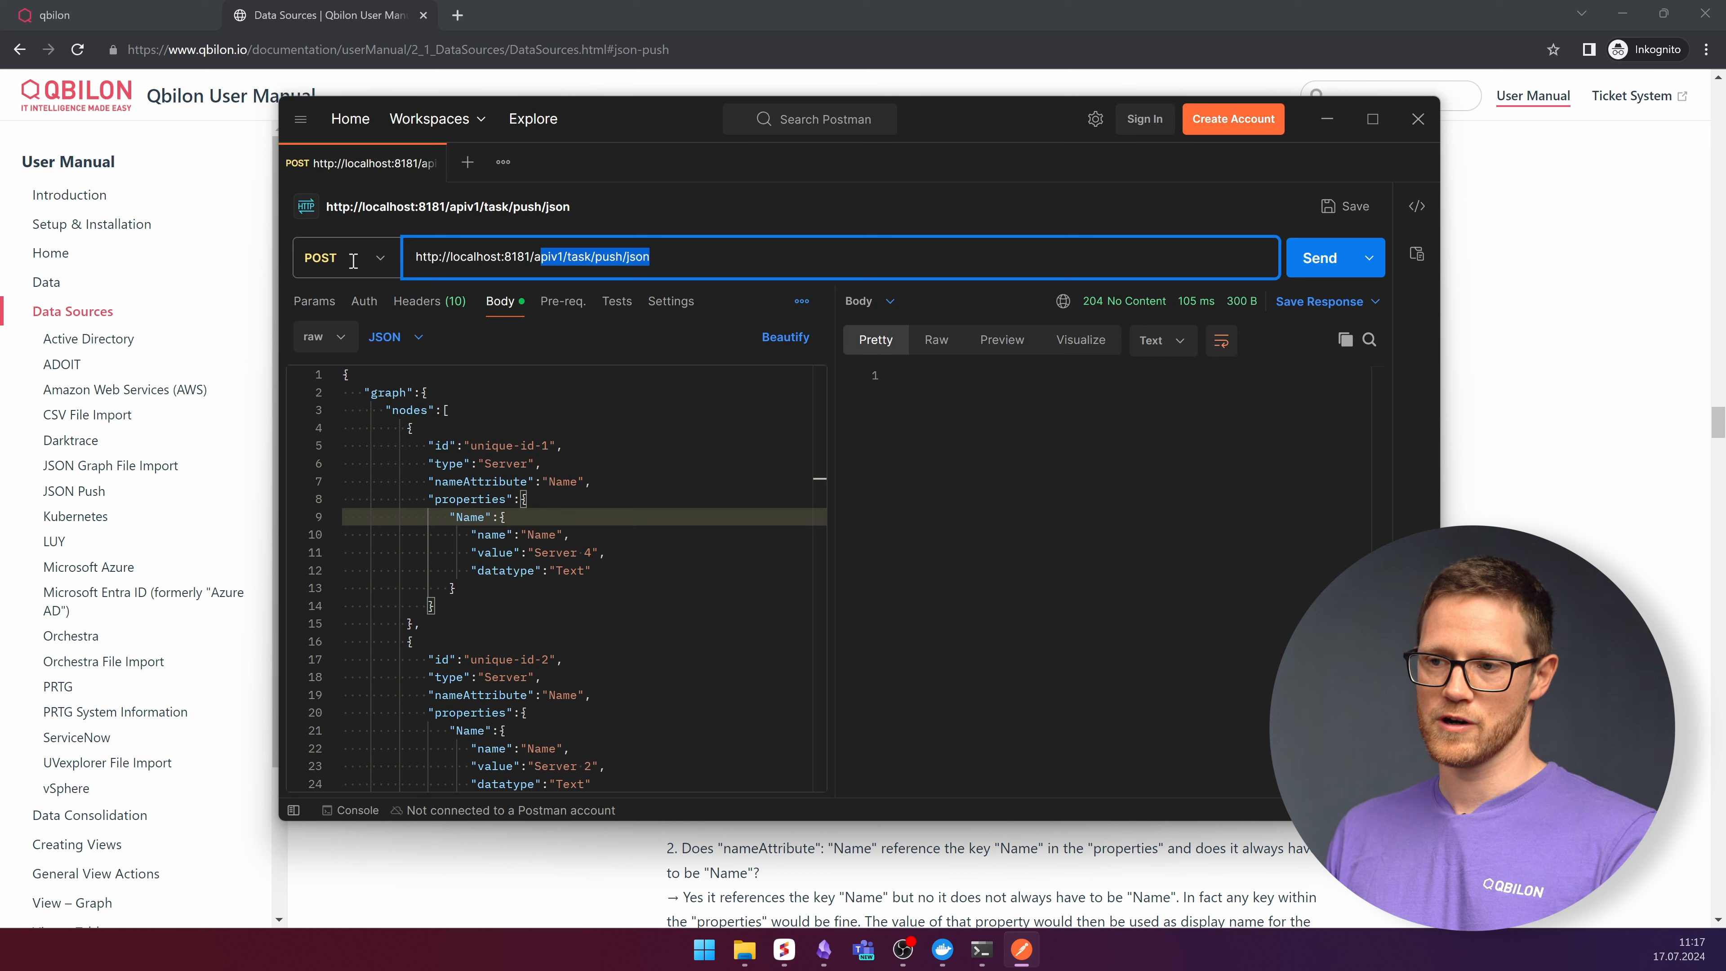
drag(421, 256, 672, 245)
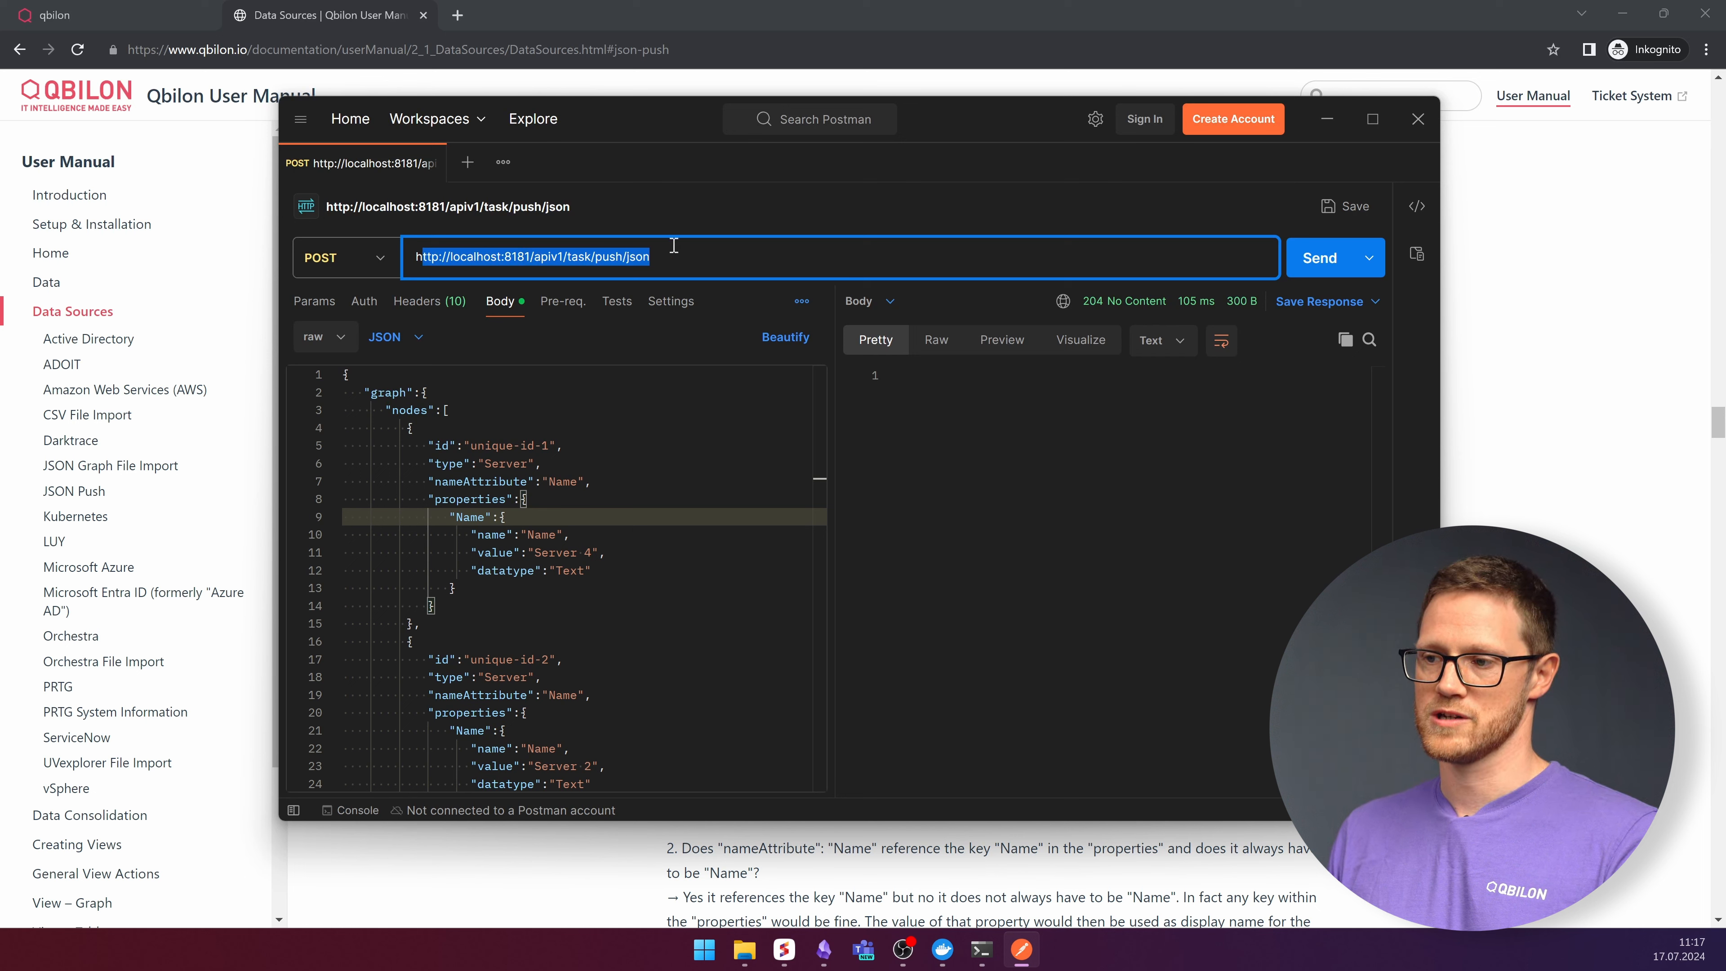
click(686, 262)
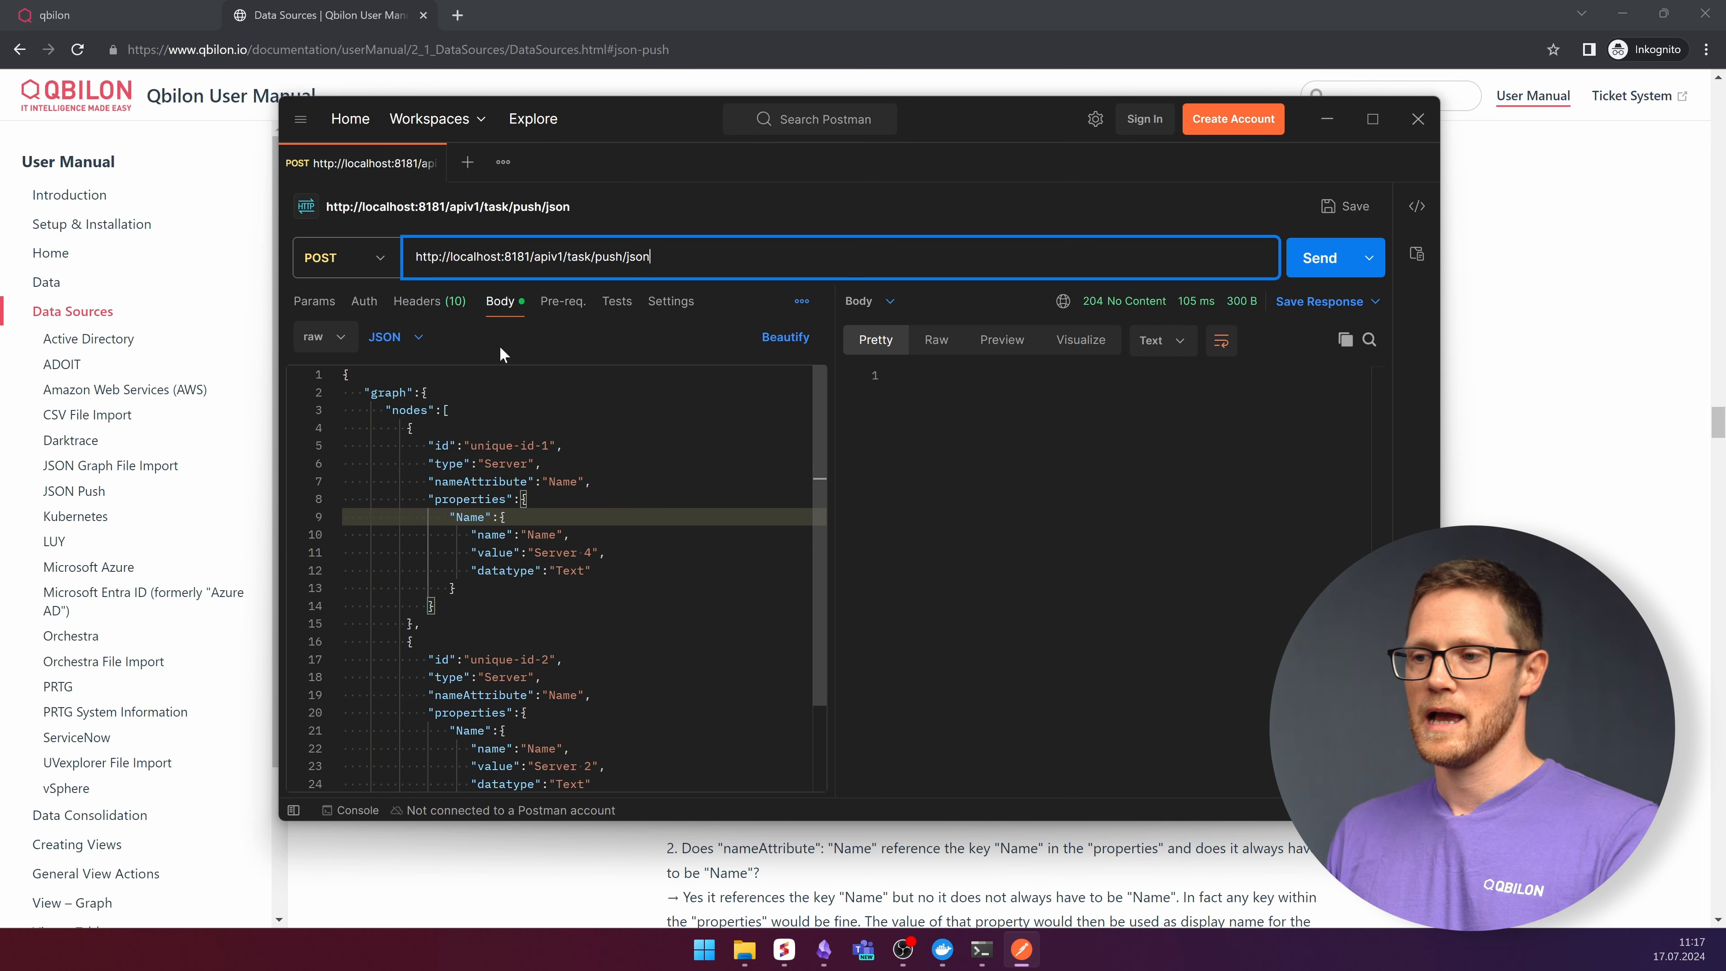
click(425, 301)
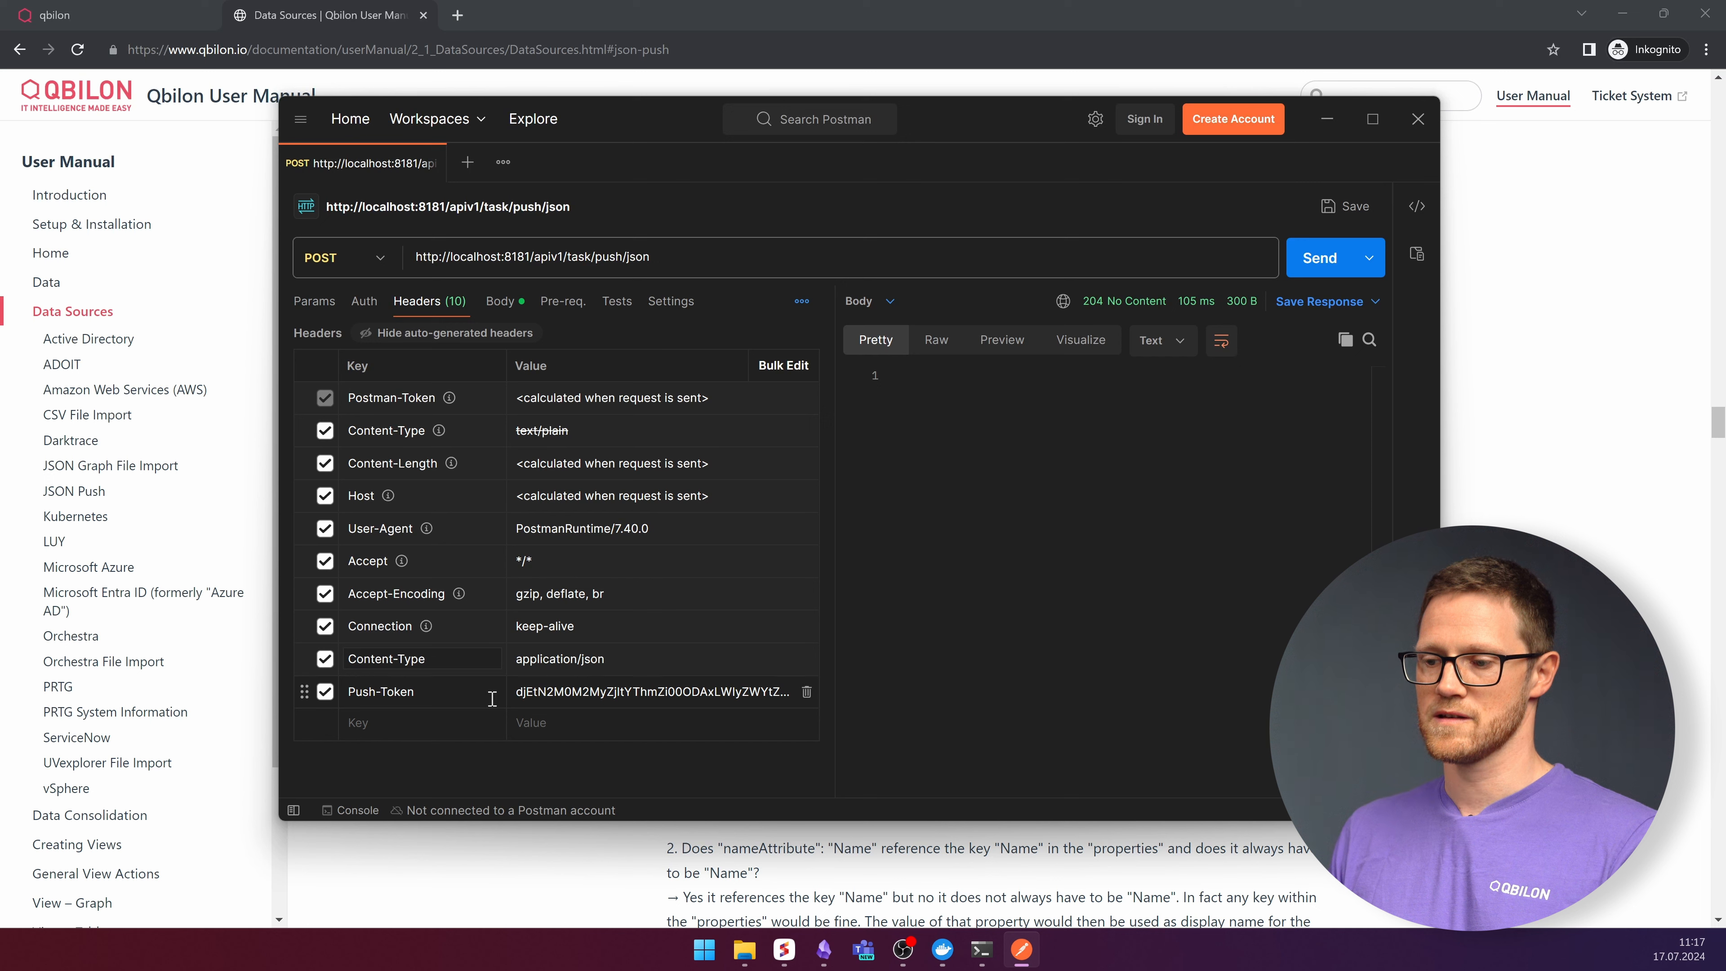
double_click(627, 691)
key(ctrl+v)
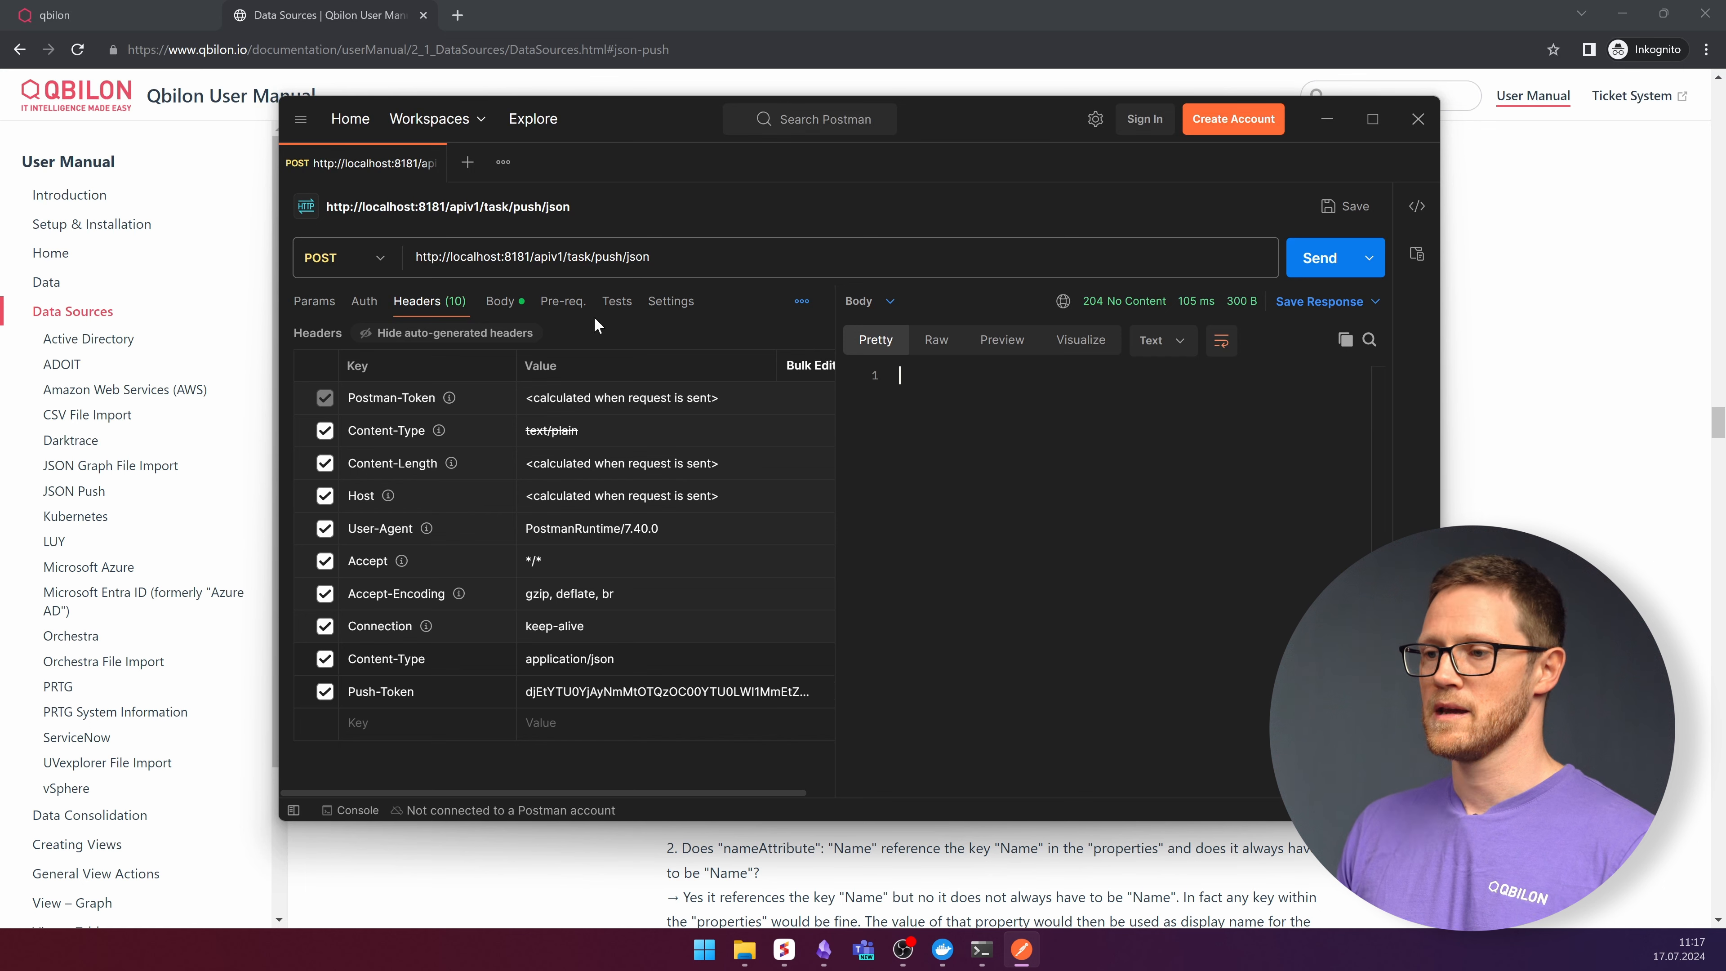
- Open the request body and examine its graph, nodes, id, type and nameAttribute keys
click(506, 303)
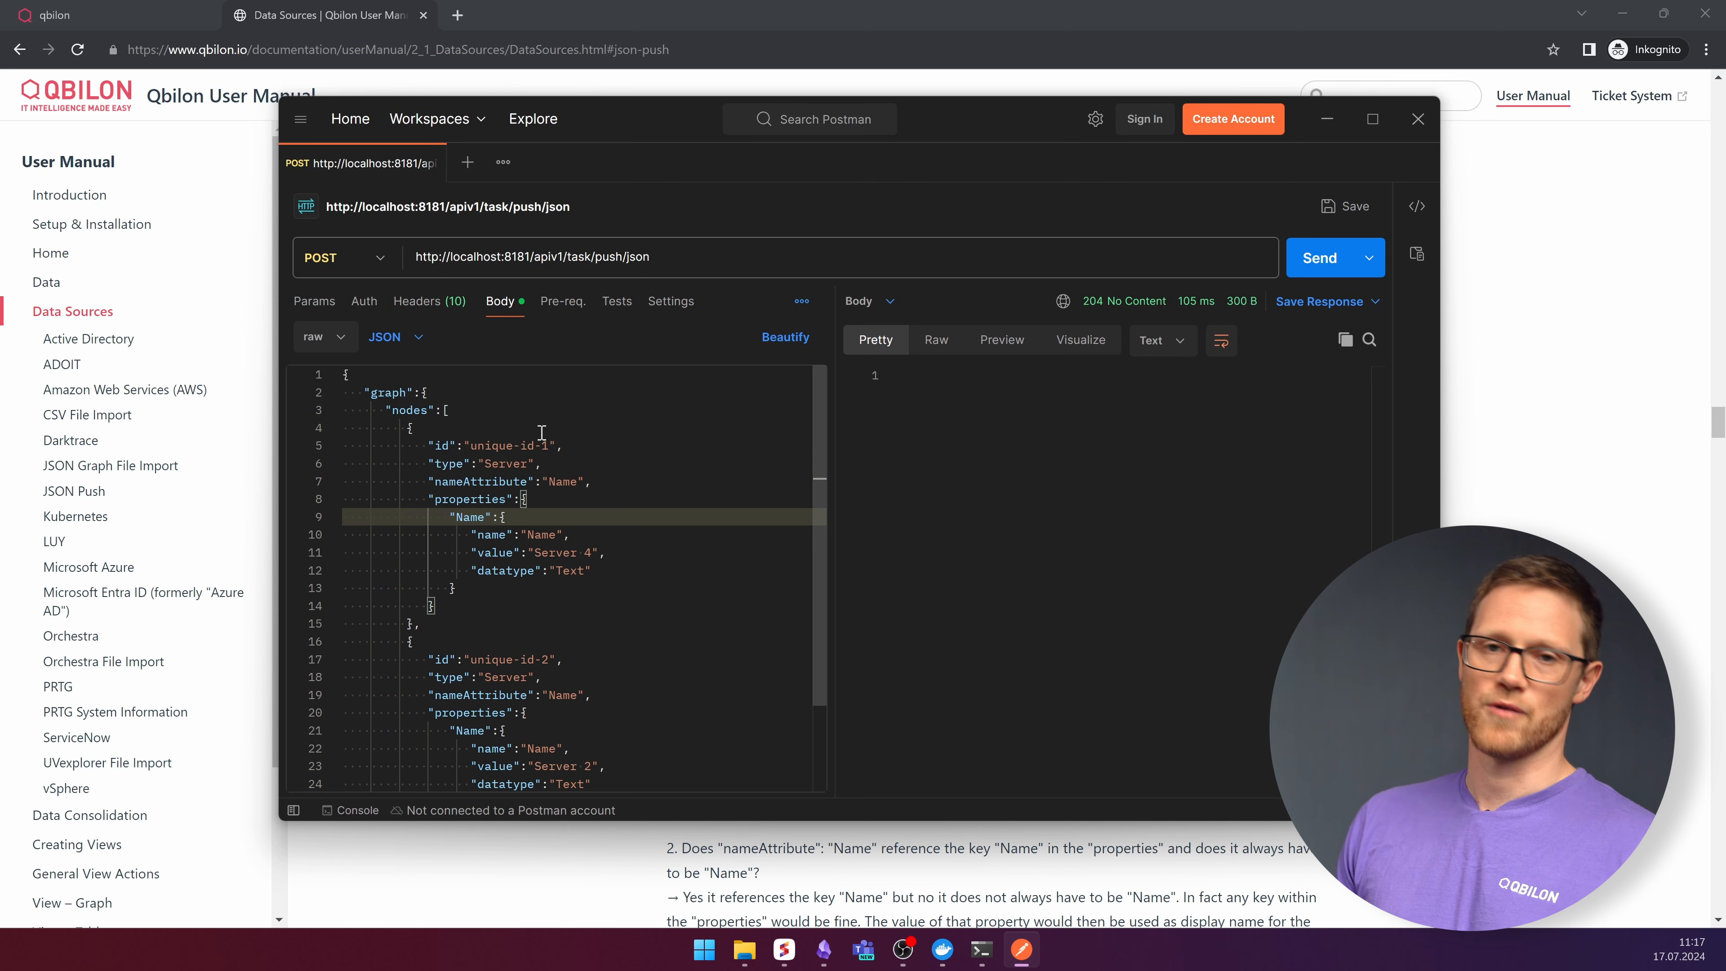
double_click(421, 410)
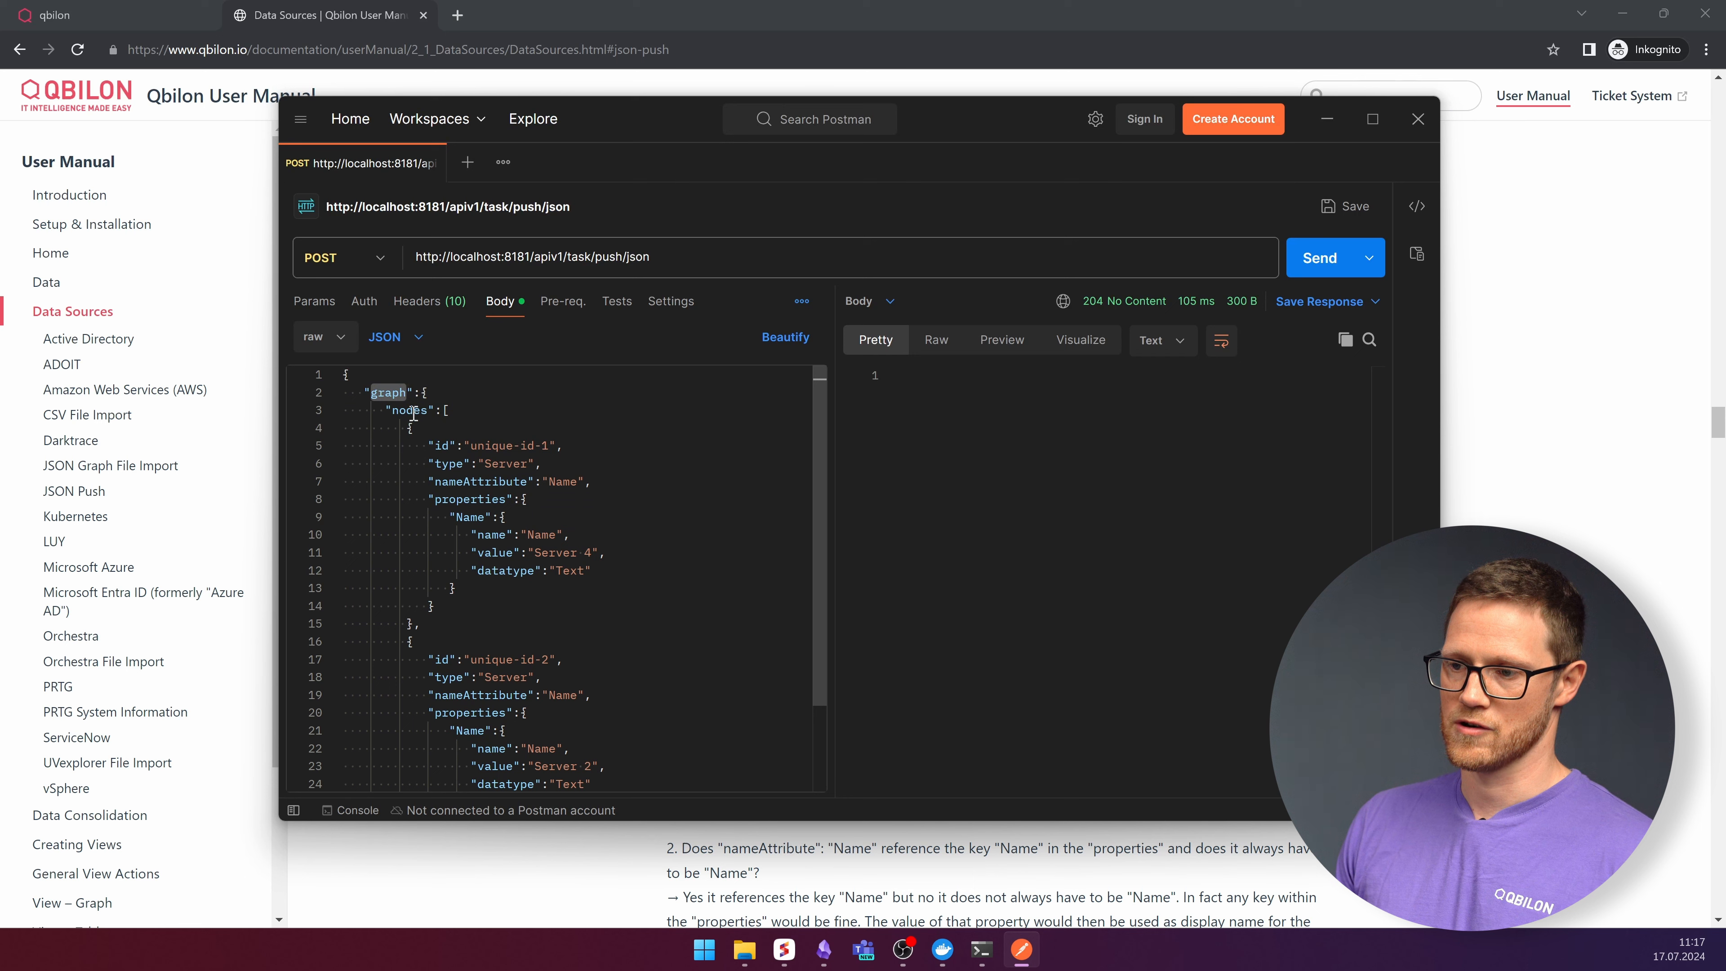
double_click(412, 411)
scroll(564, 470, down, 3)
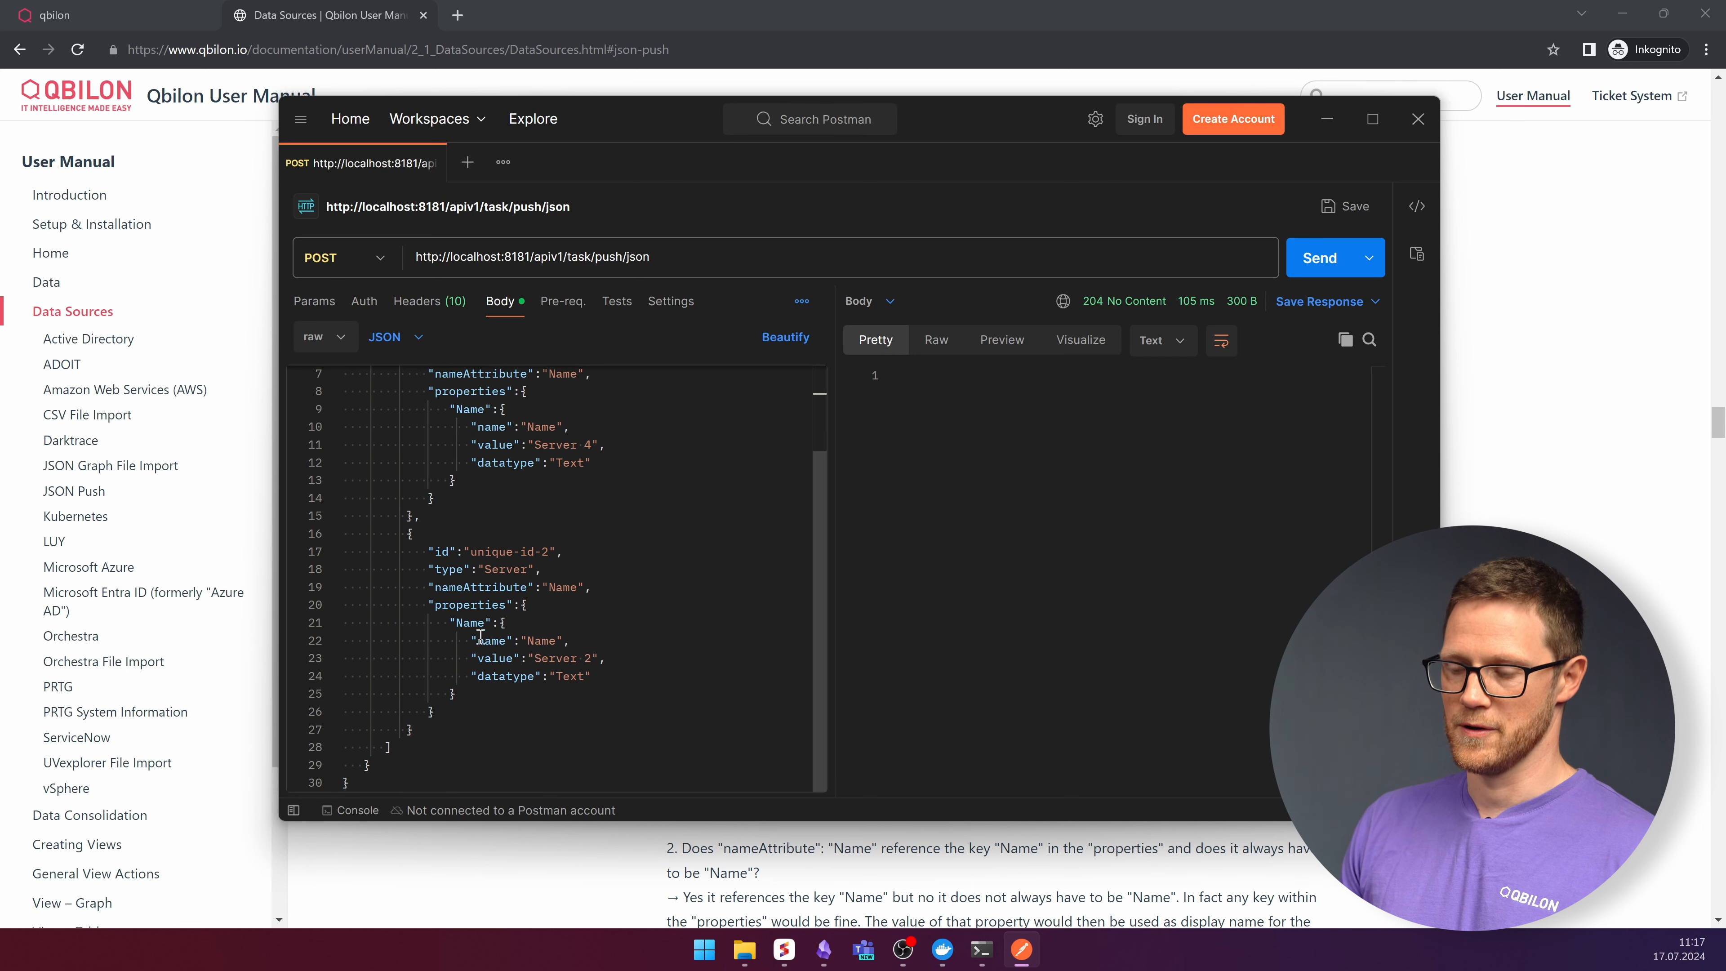
scroll(480, 635, up, 3)
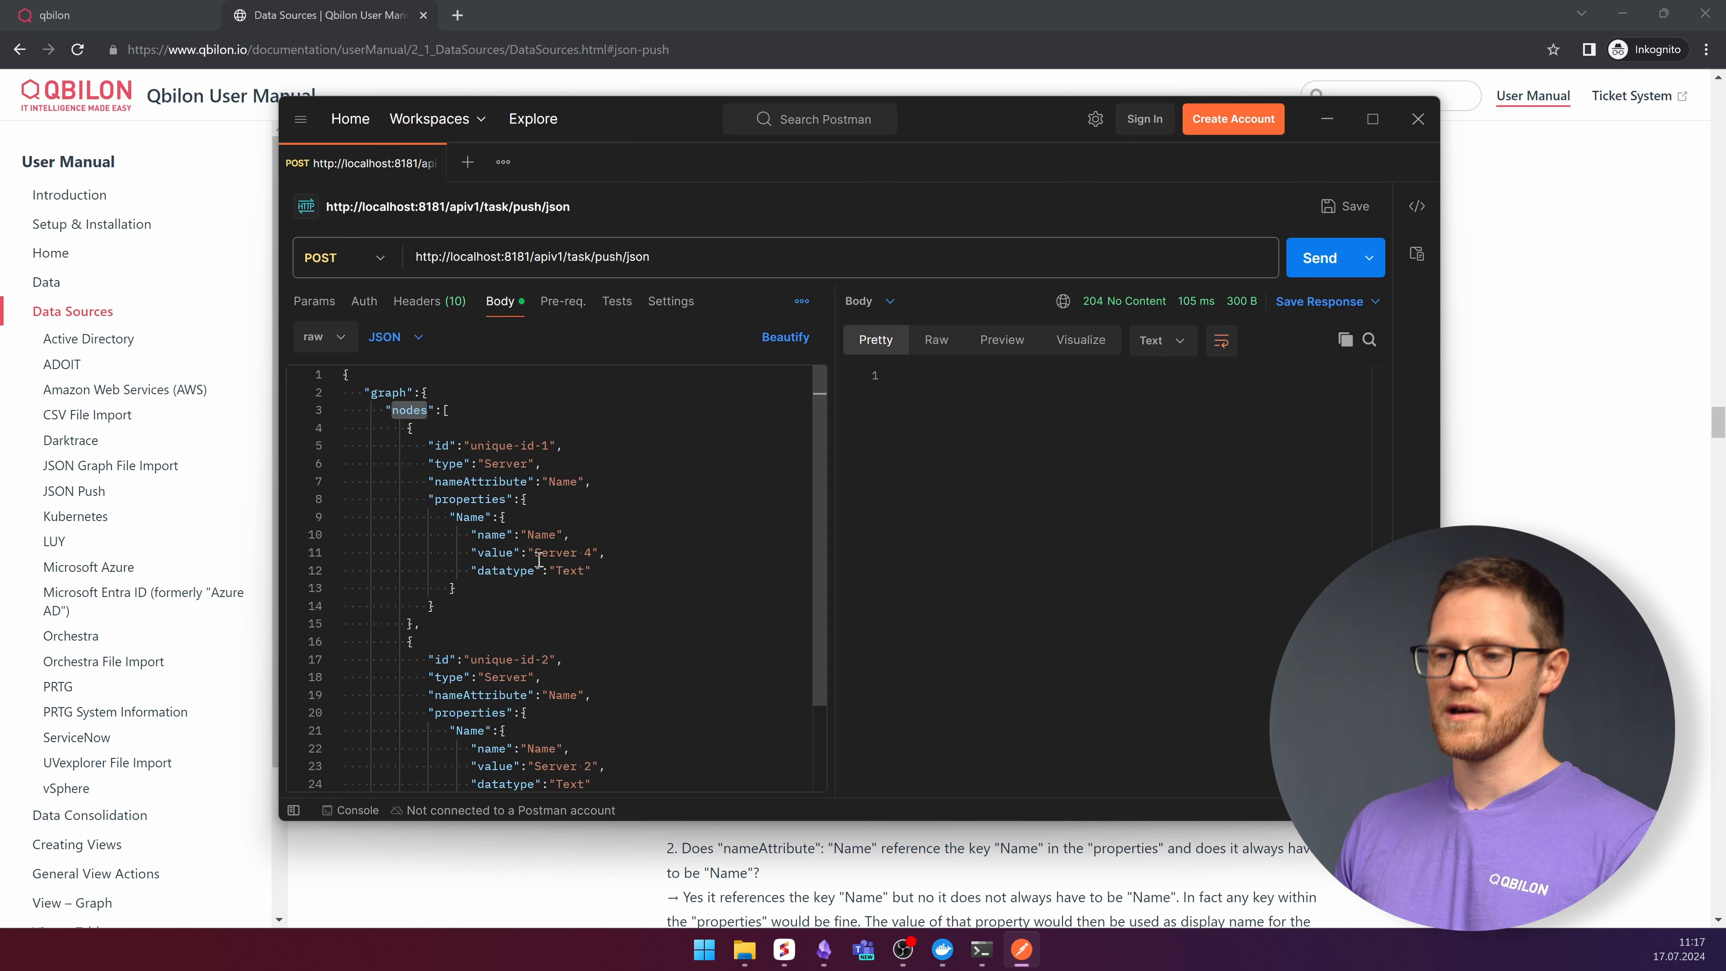
drag(468, 438, 564, 437)
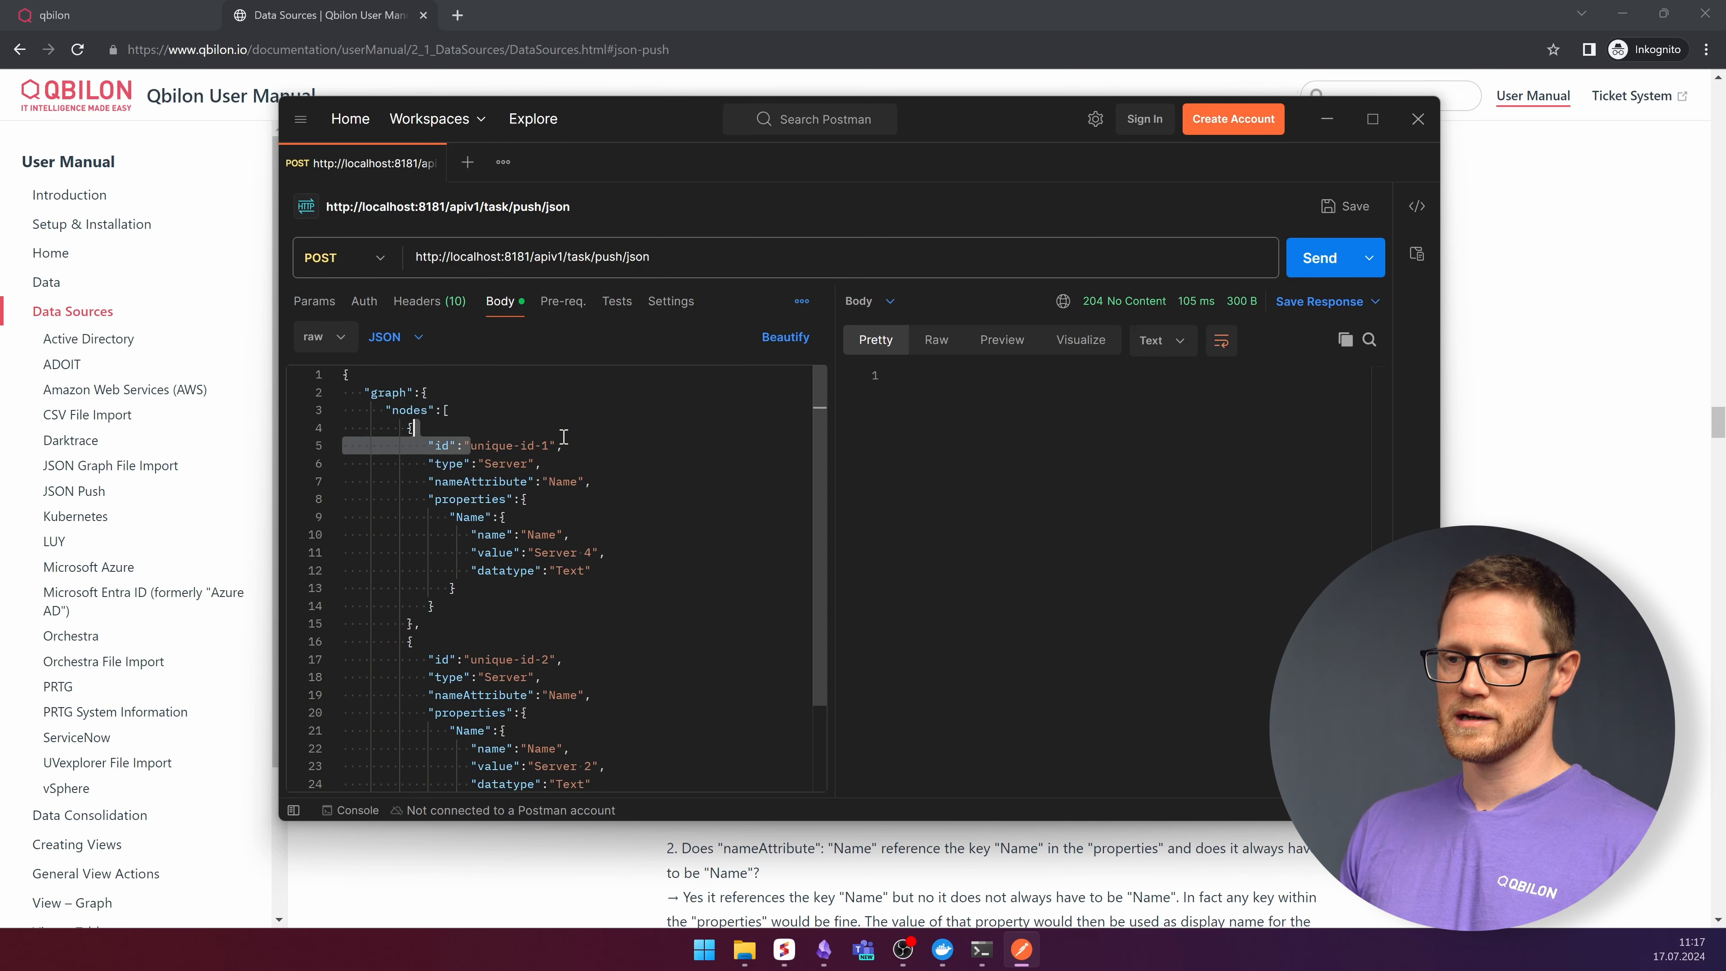
double_click(498, 479)
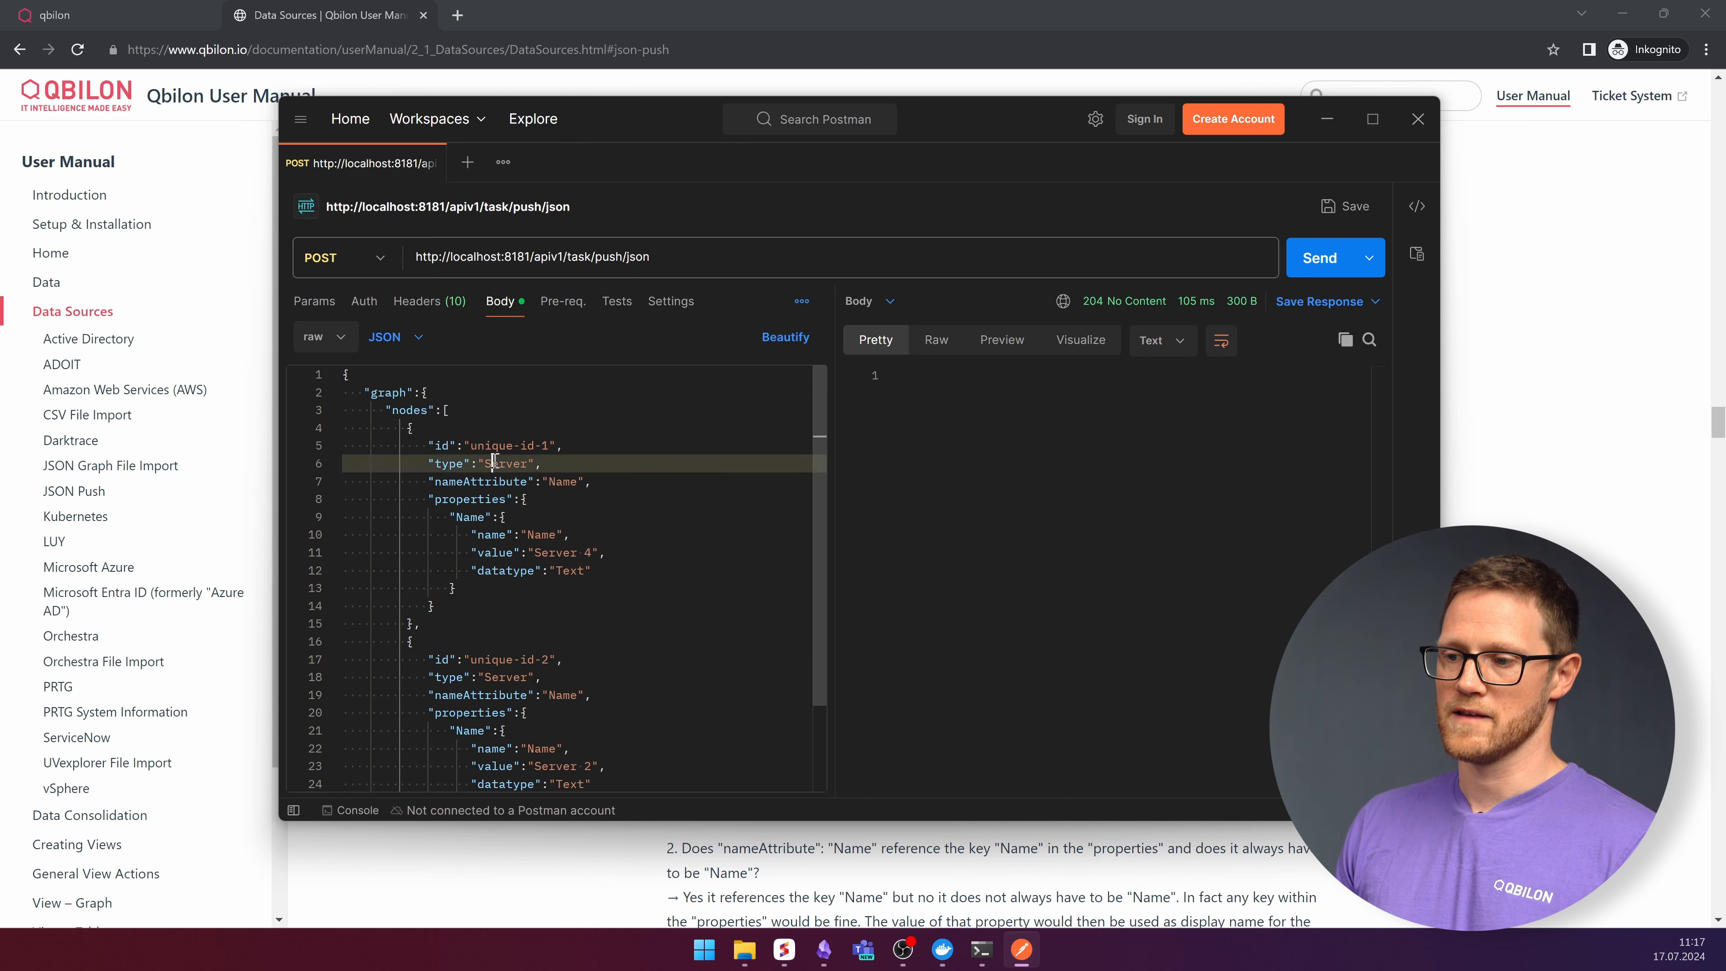
double_click(496, 463)
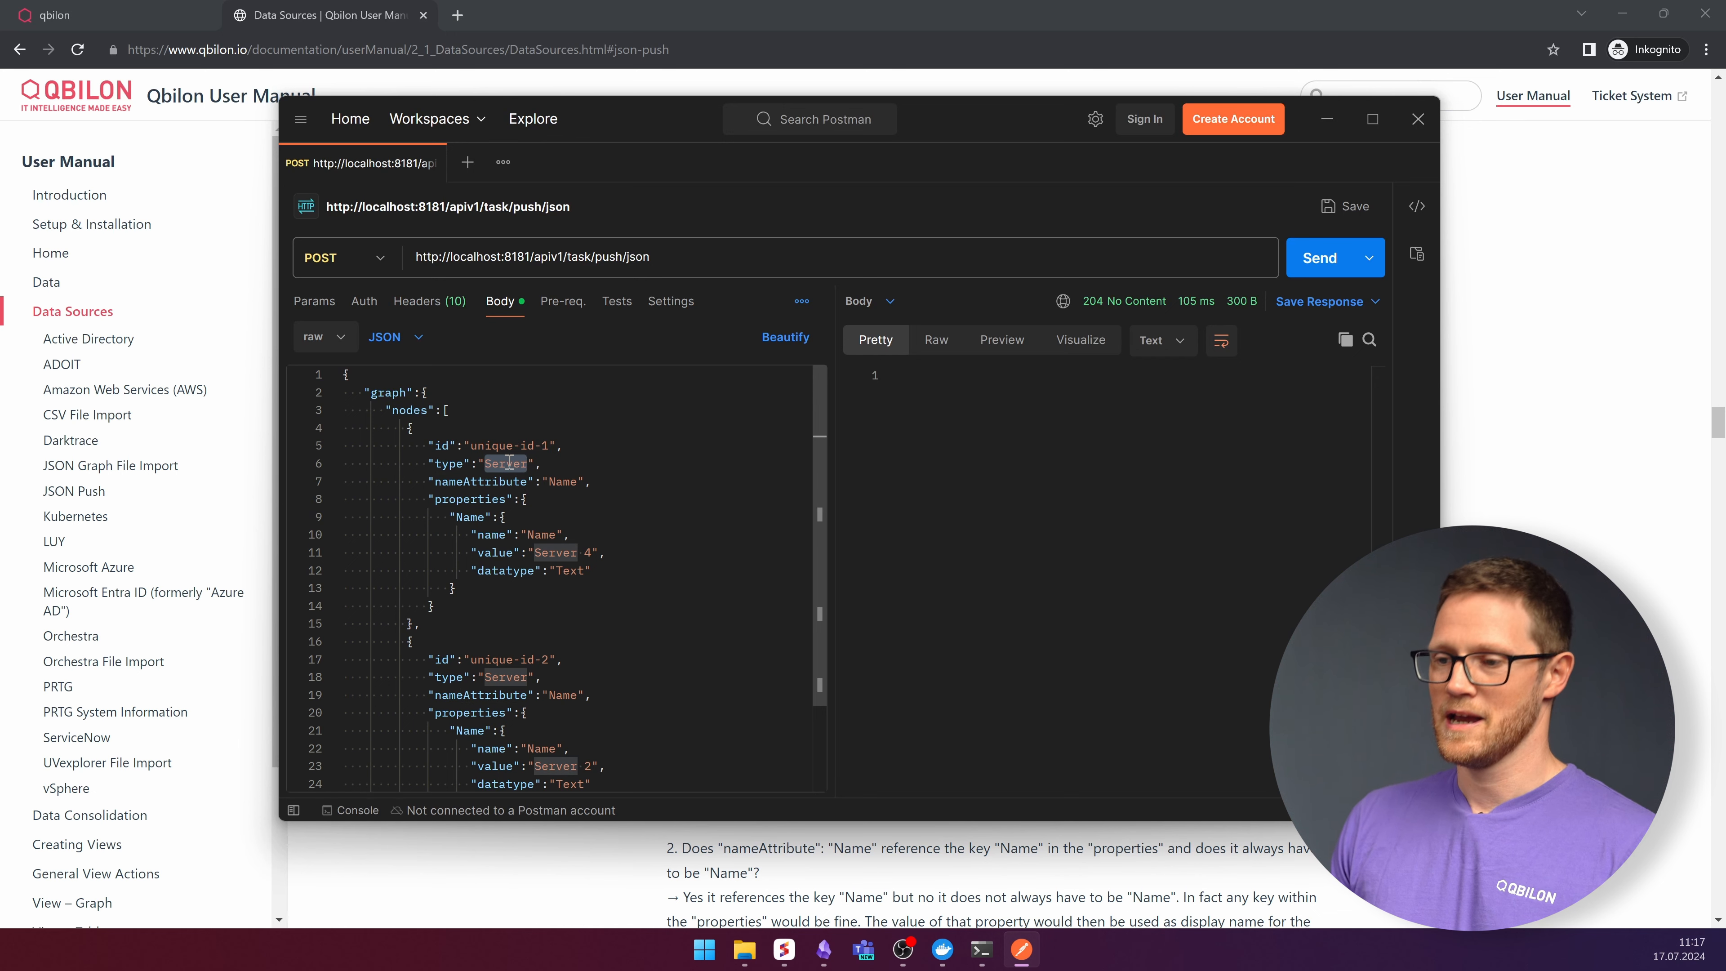
click(561, 458)
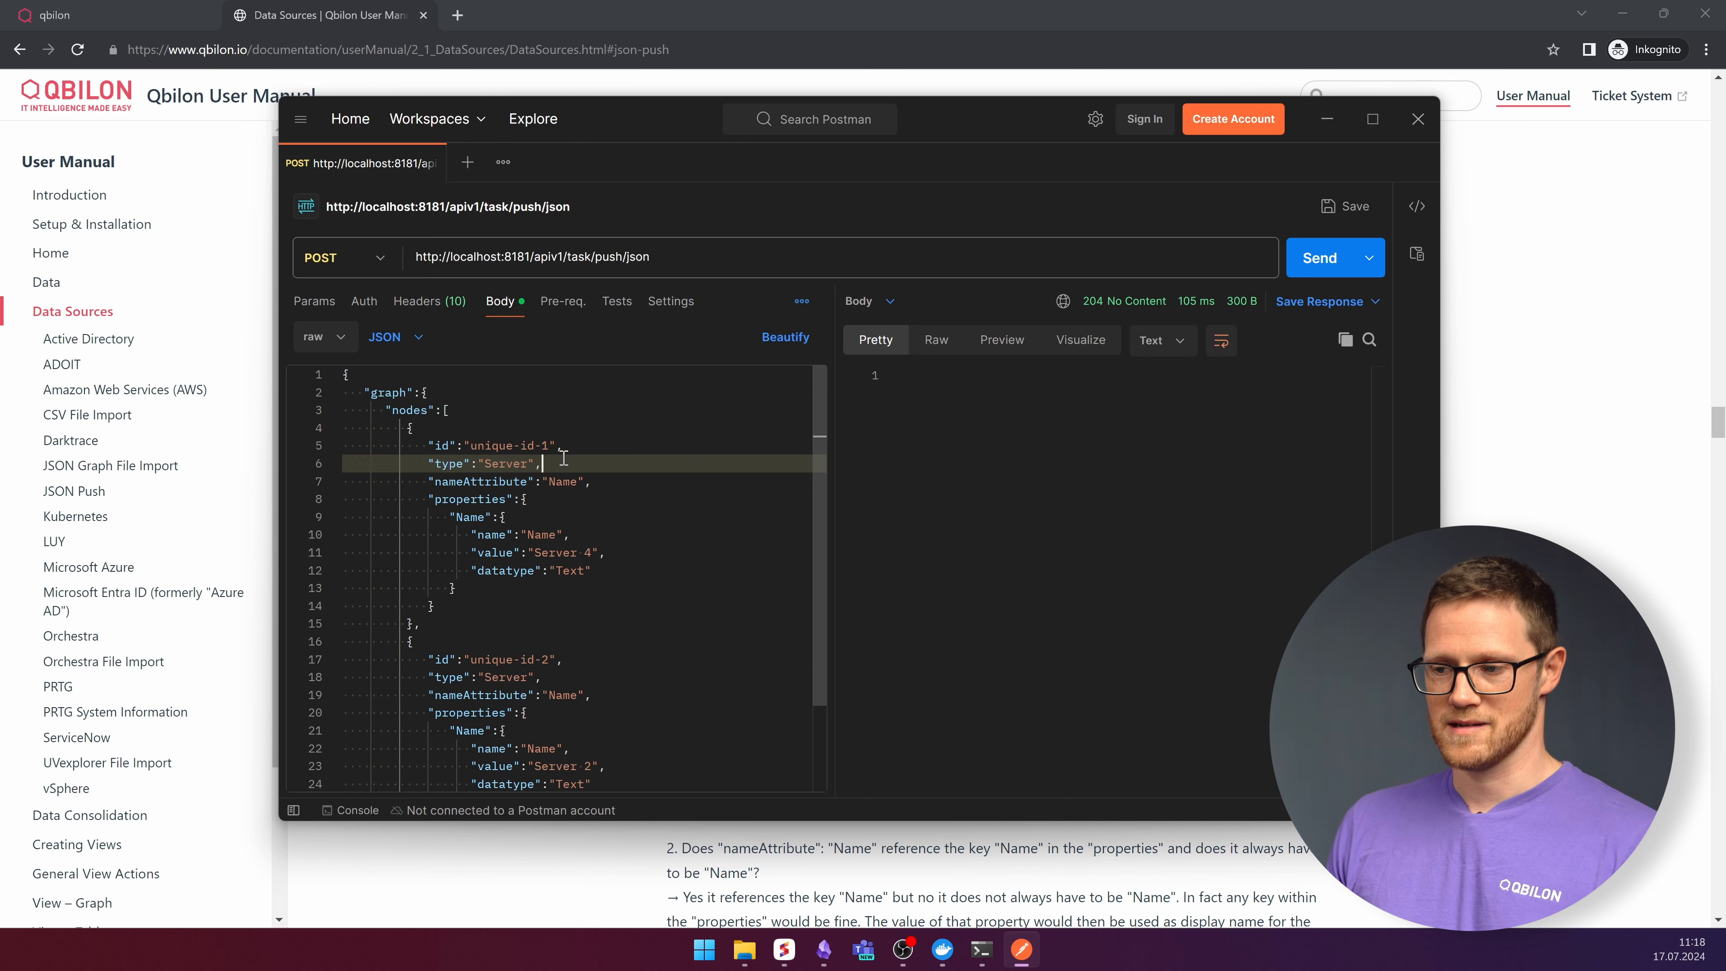
double_click(503, 464)
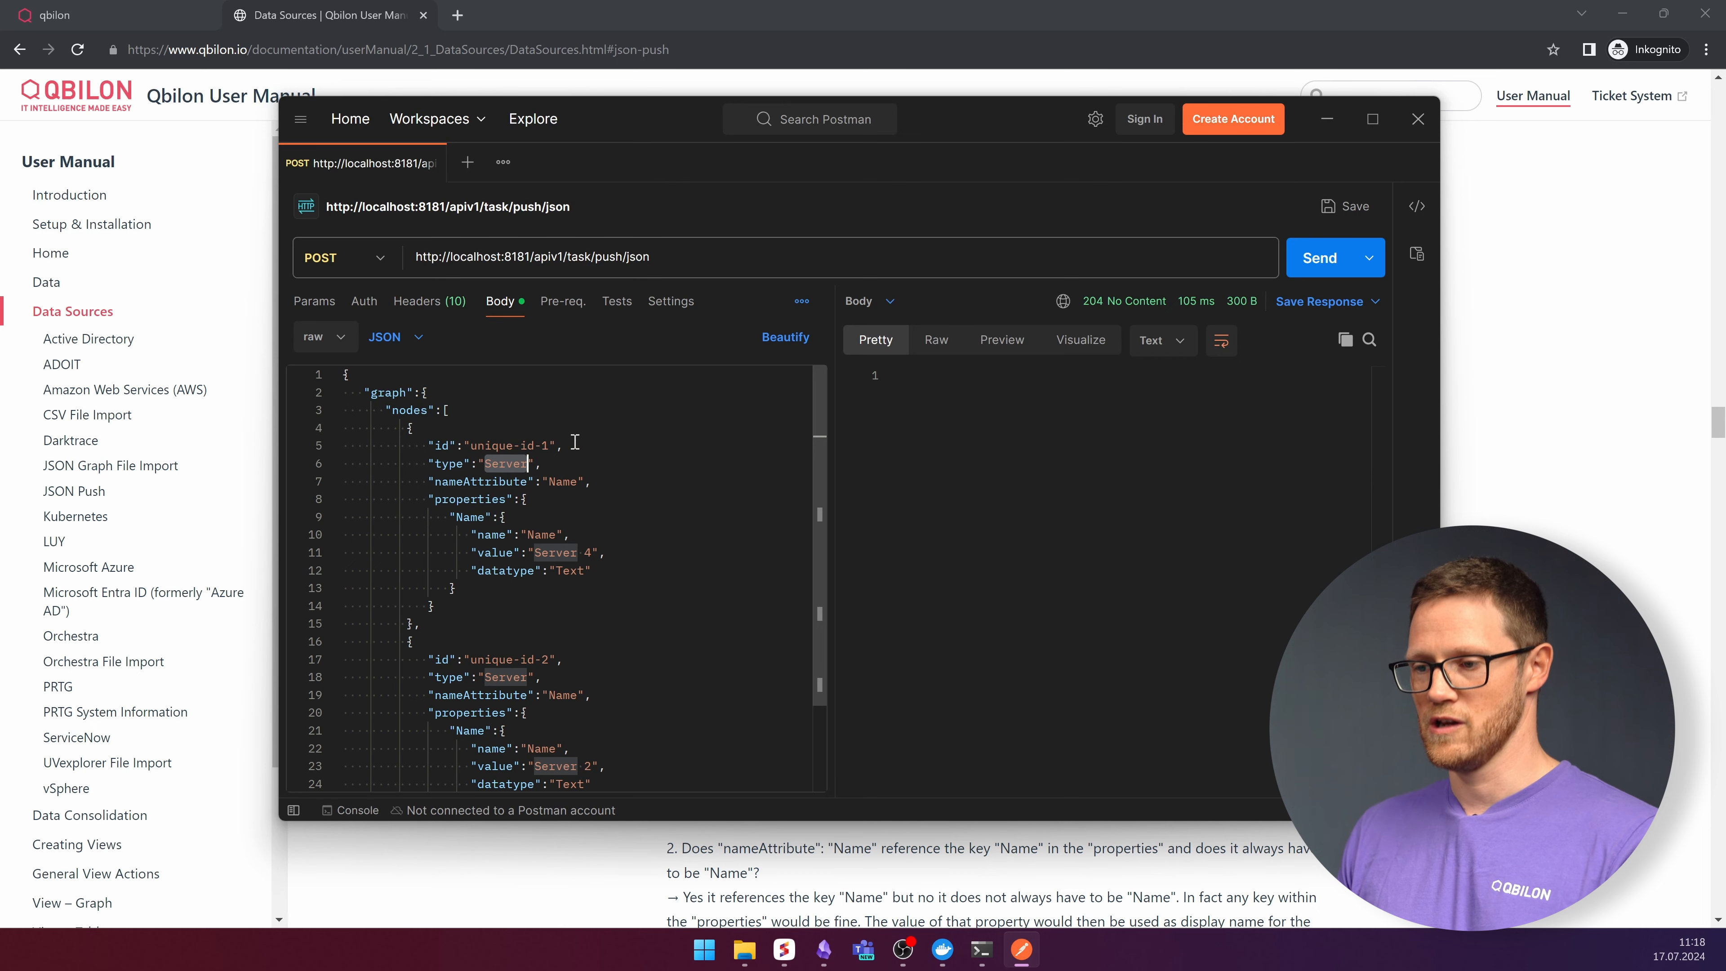
double_click(469, 481)
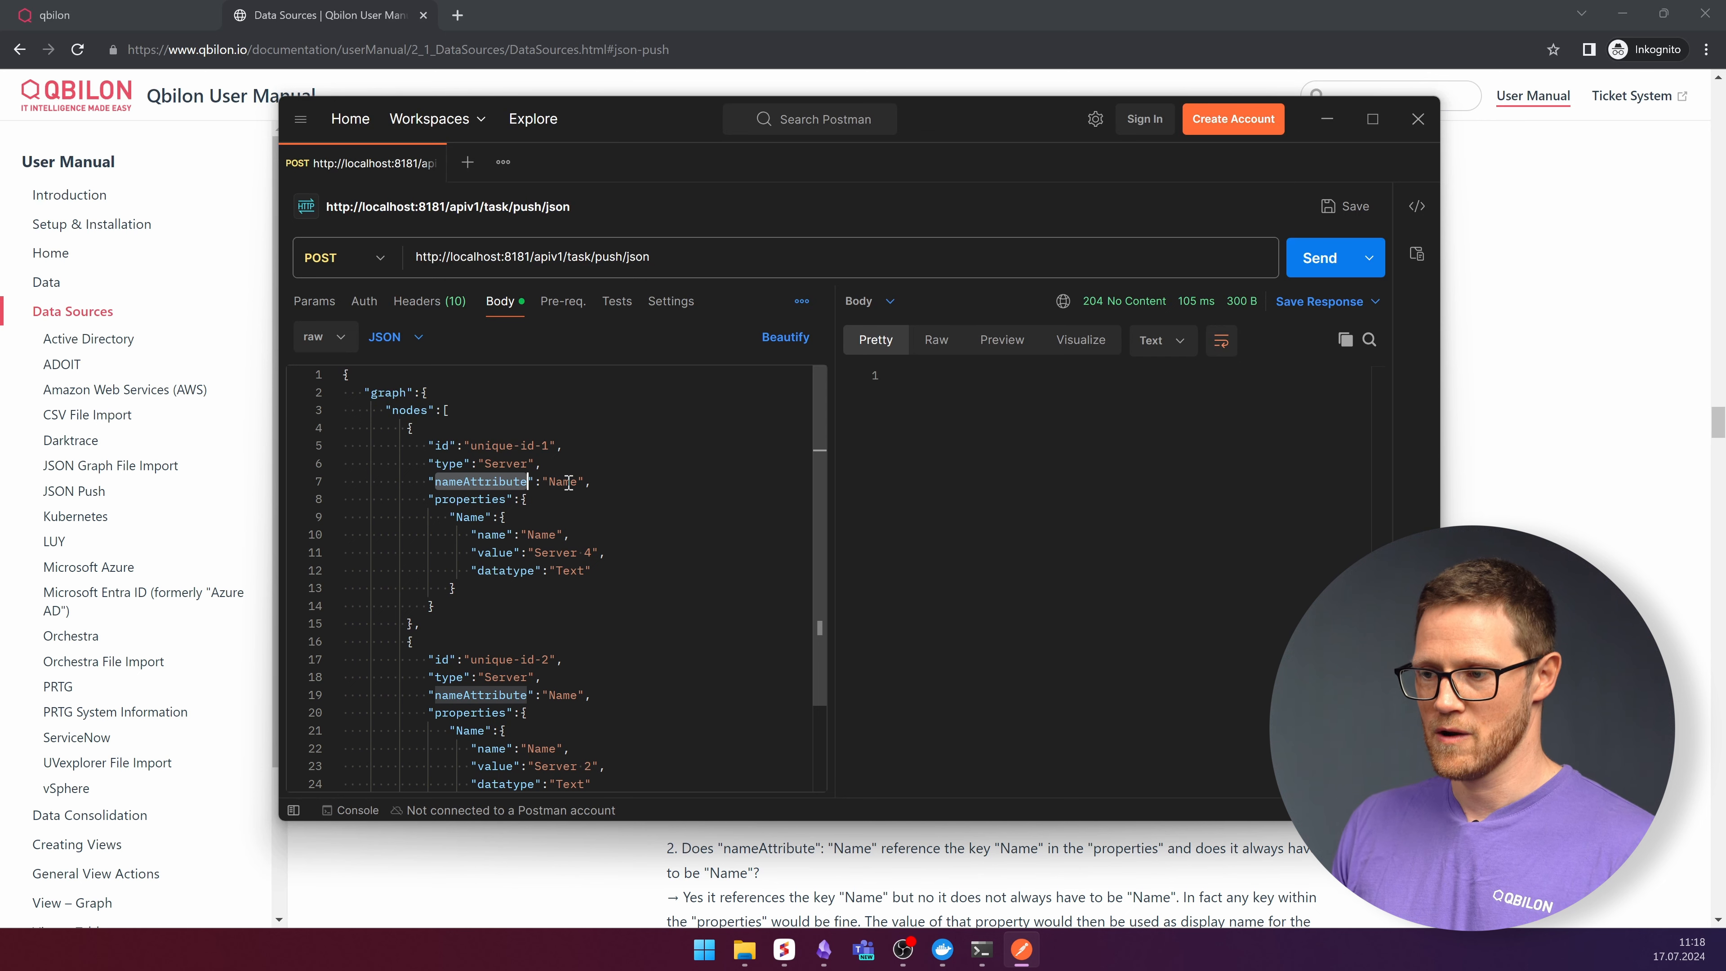
double_click(562, 482)
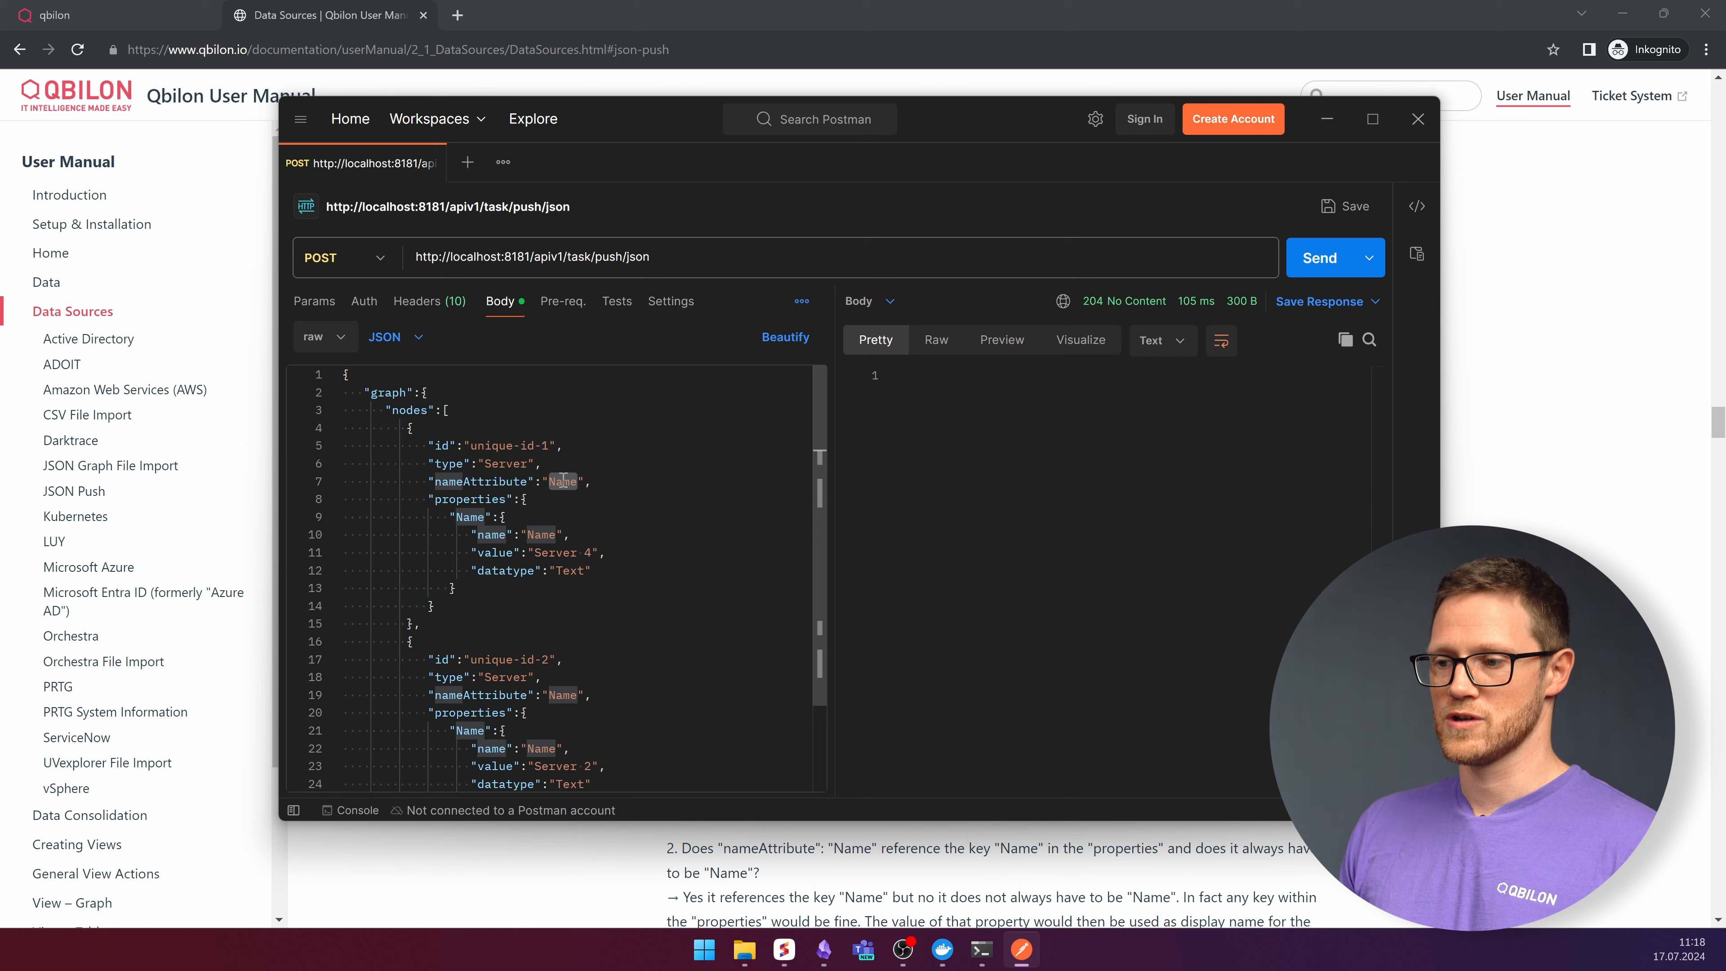
- Examine each node's properties block with its name, value and datatype entries
click(535, 535)
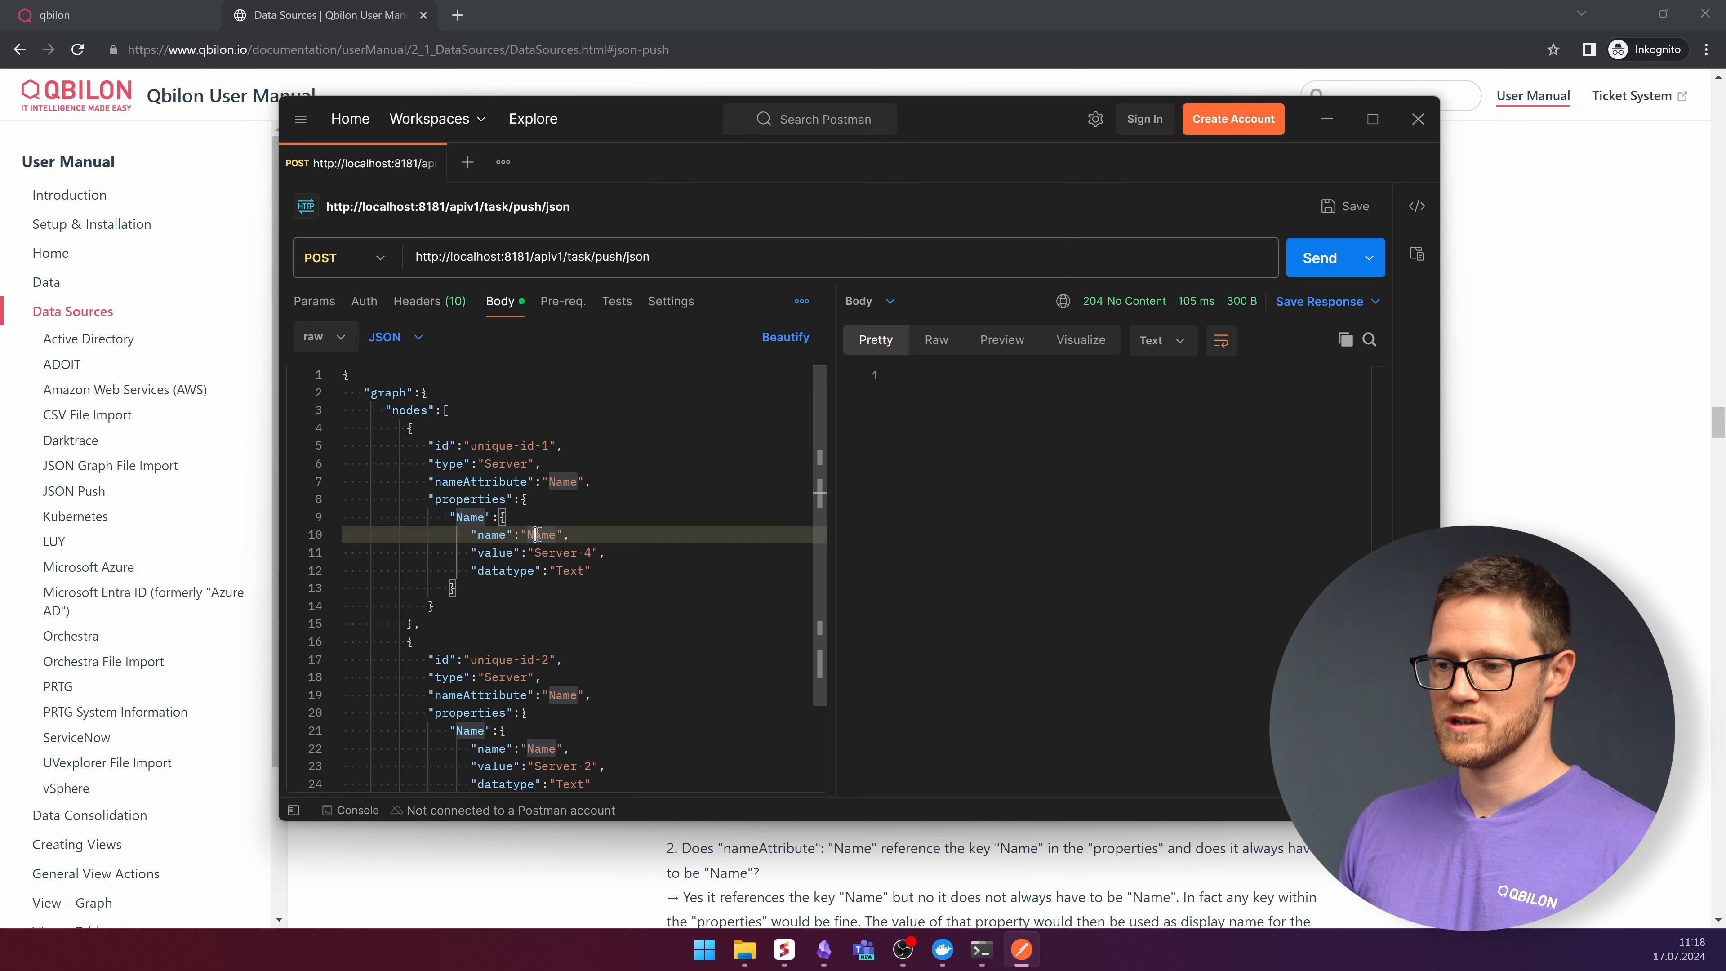
click(465, 517)
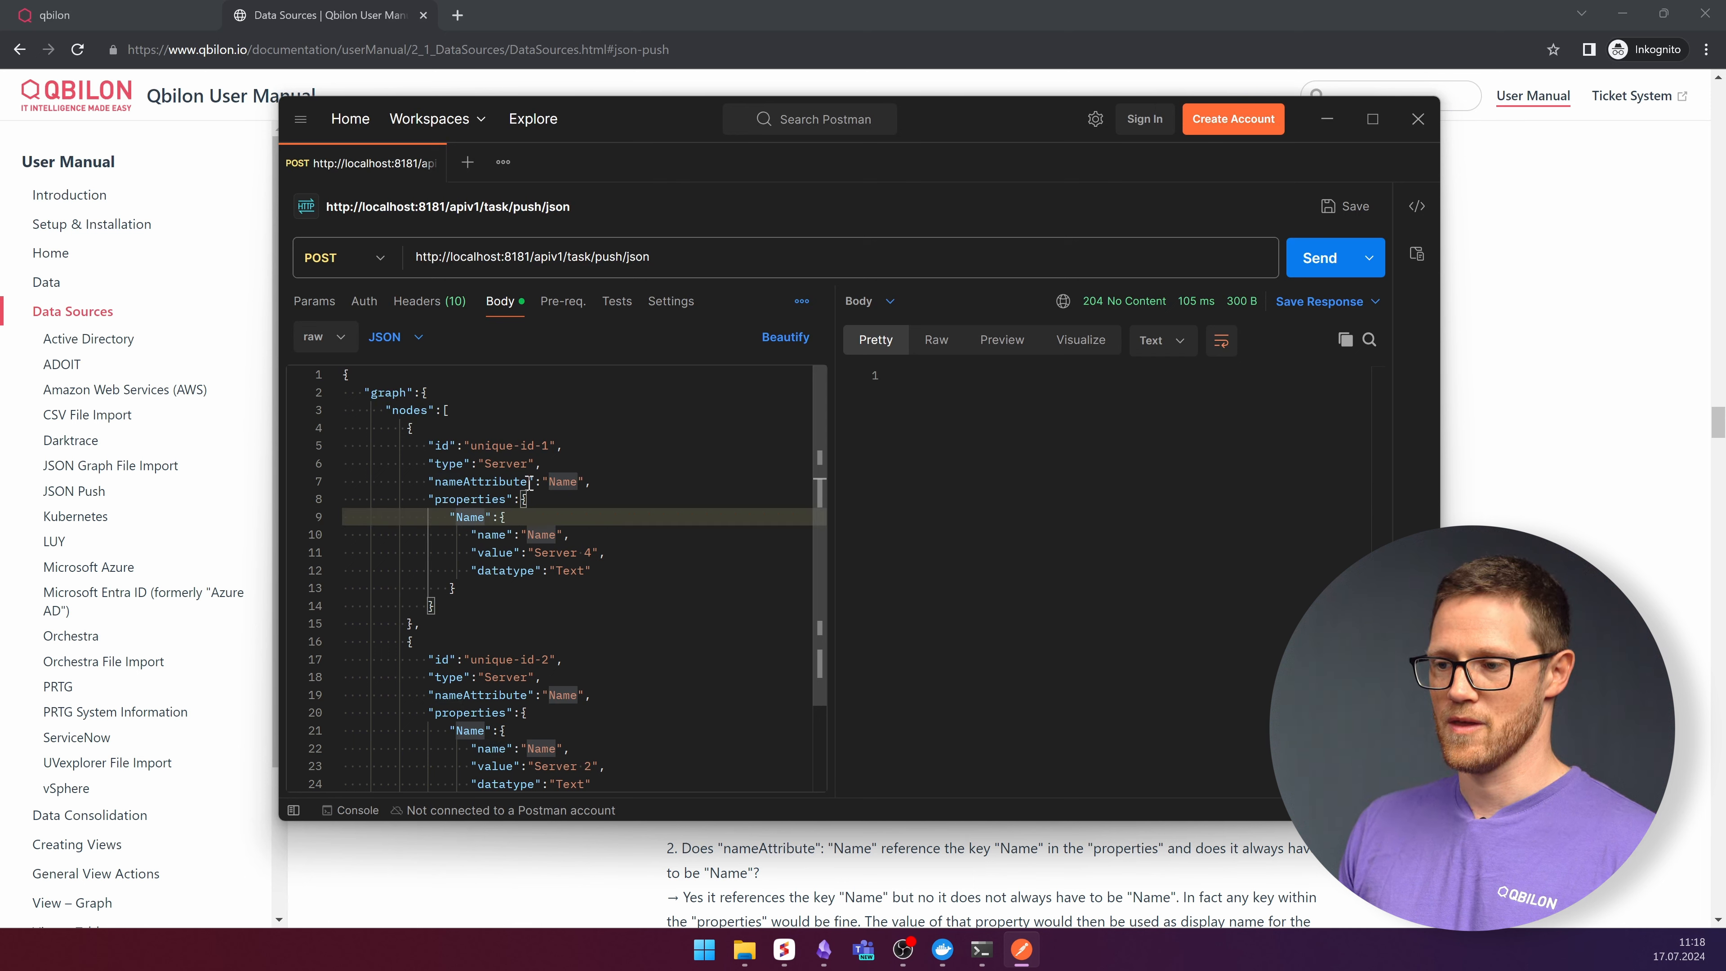
click(577, 481)
click(476, 518)
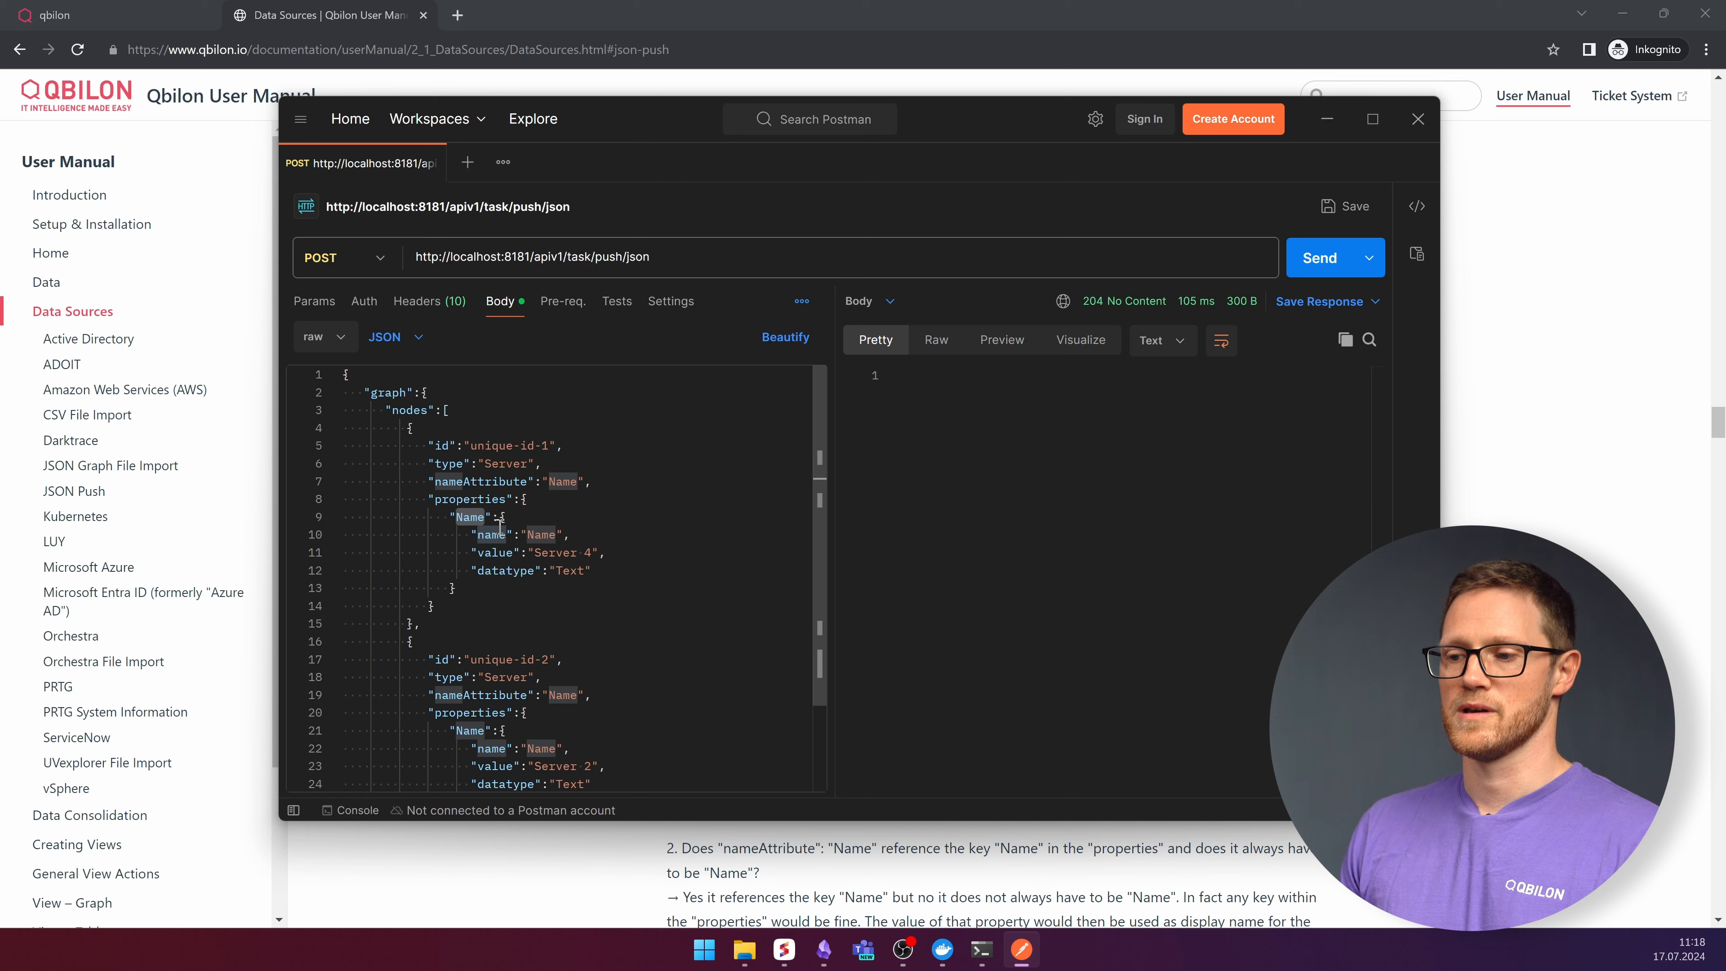
drag(534, 552, 598, 552)
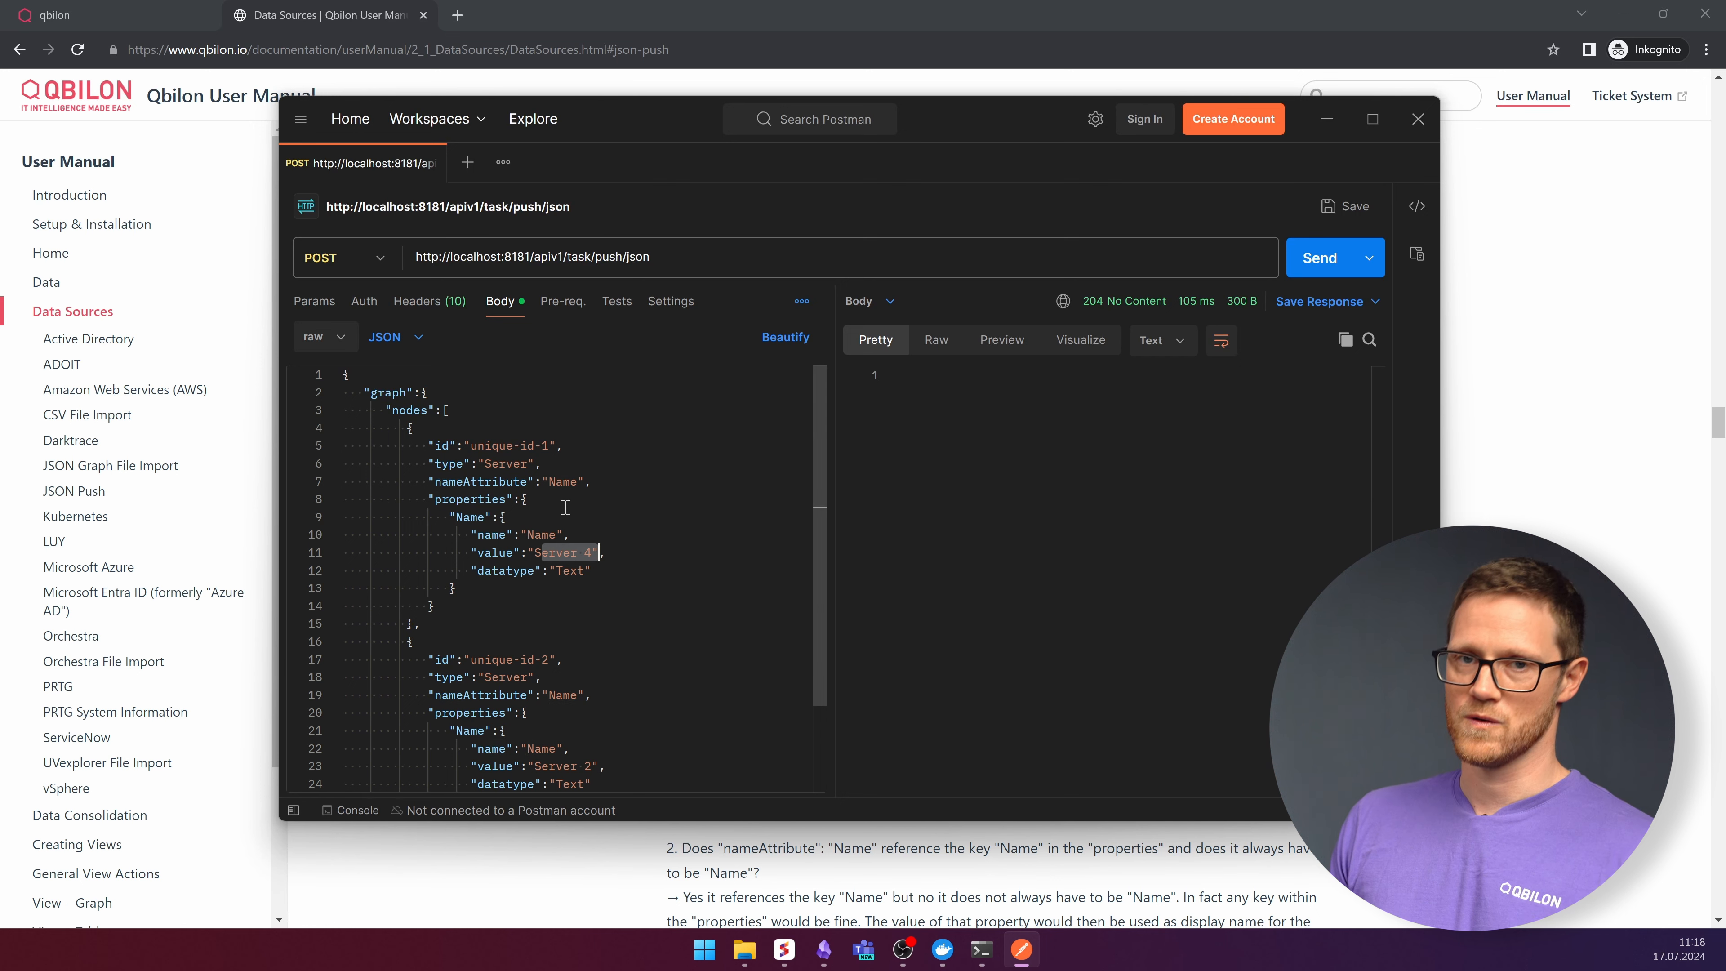
drag(428, 499, 462, 598)
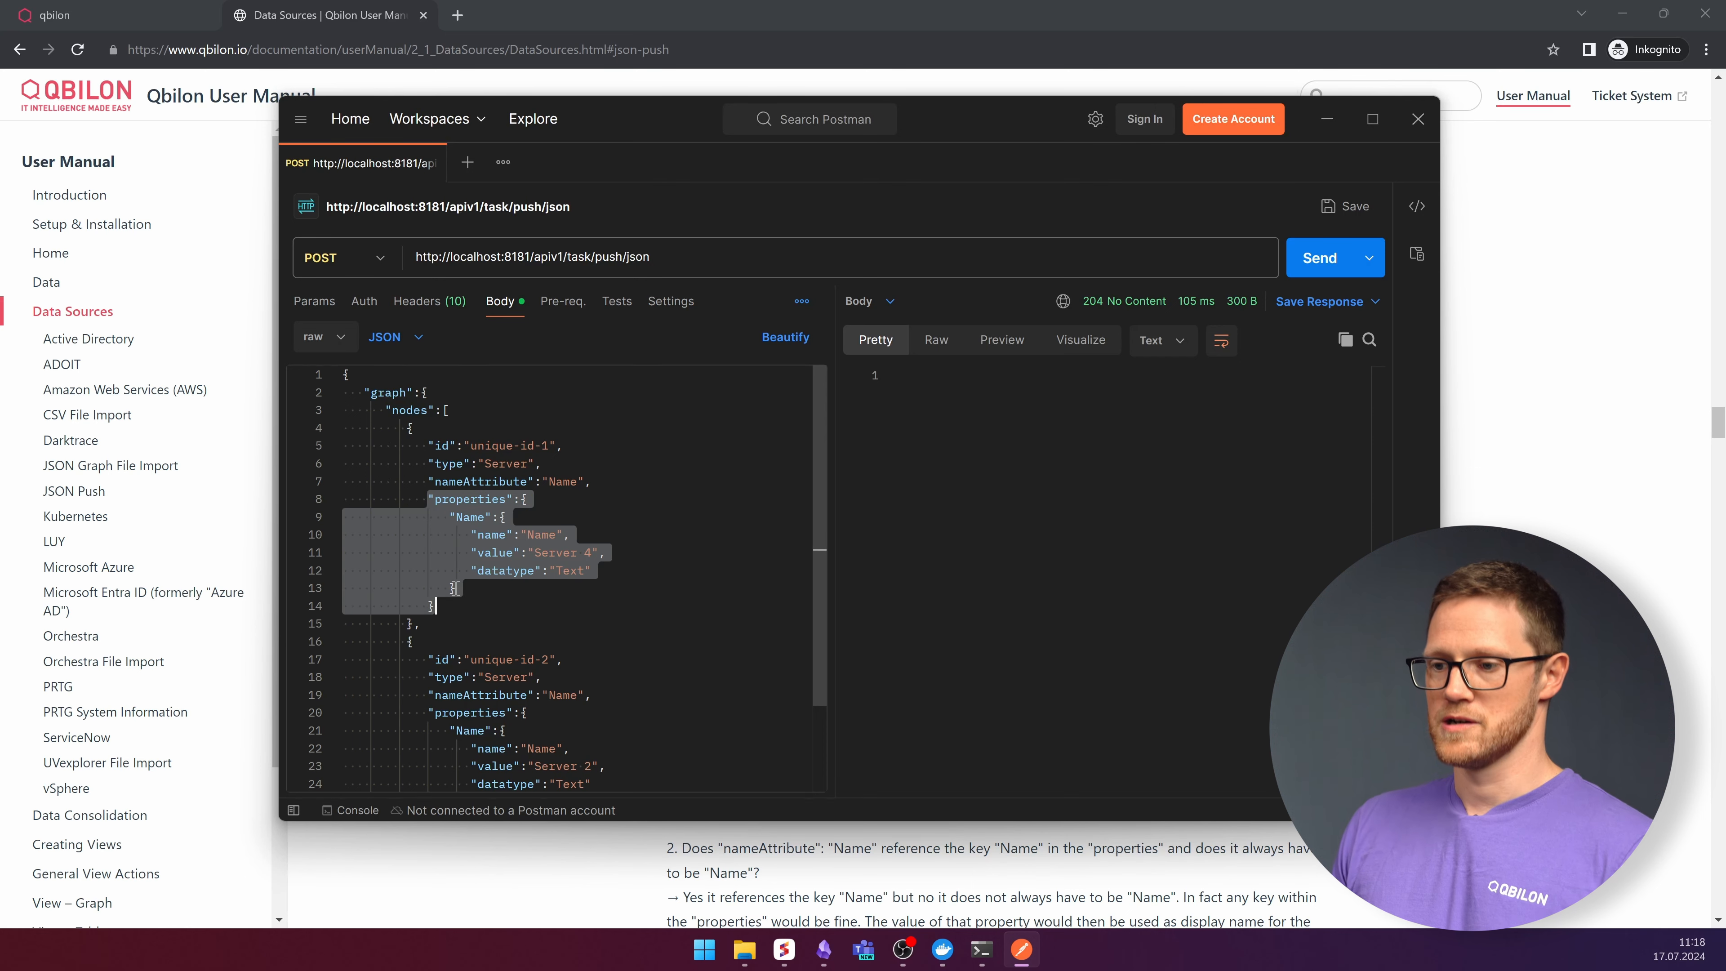
click(564, 592)
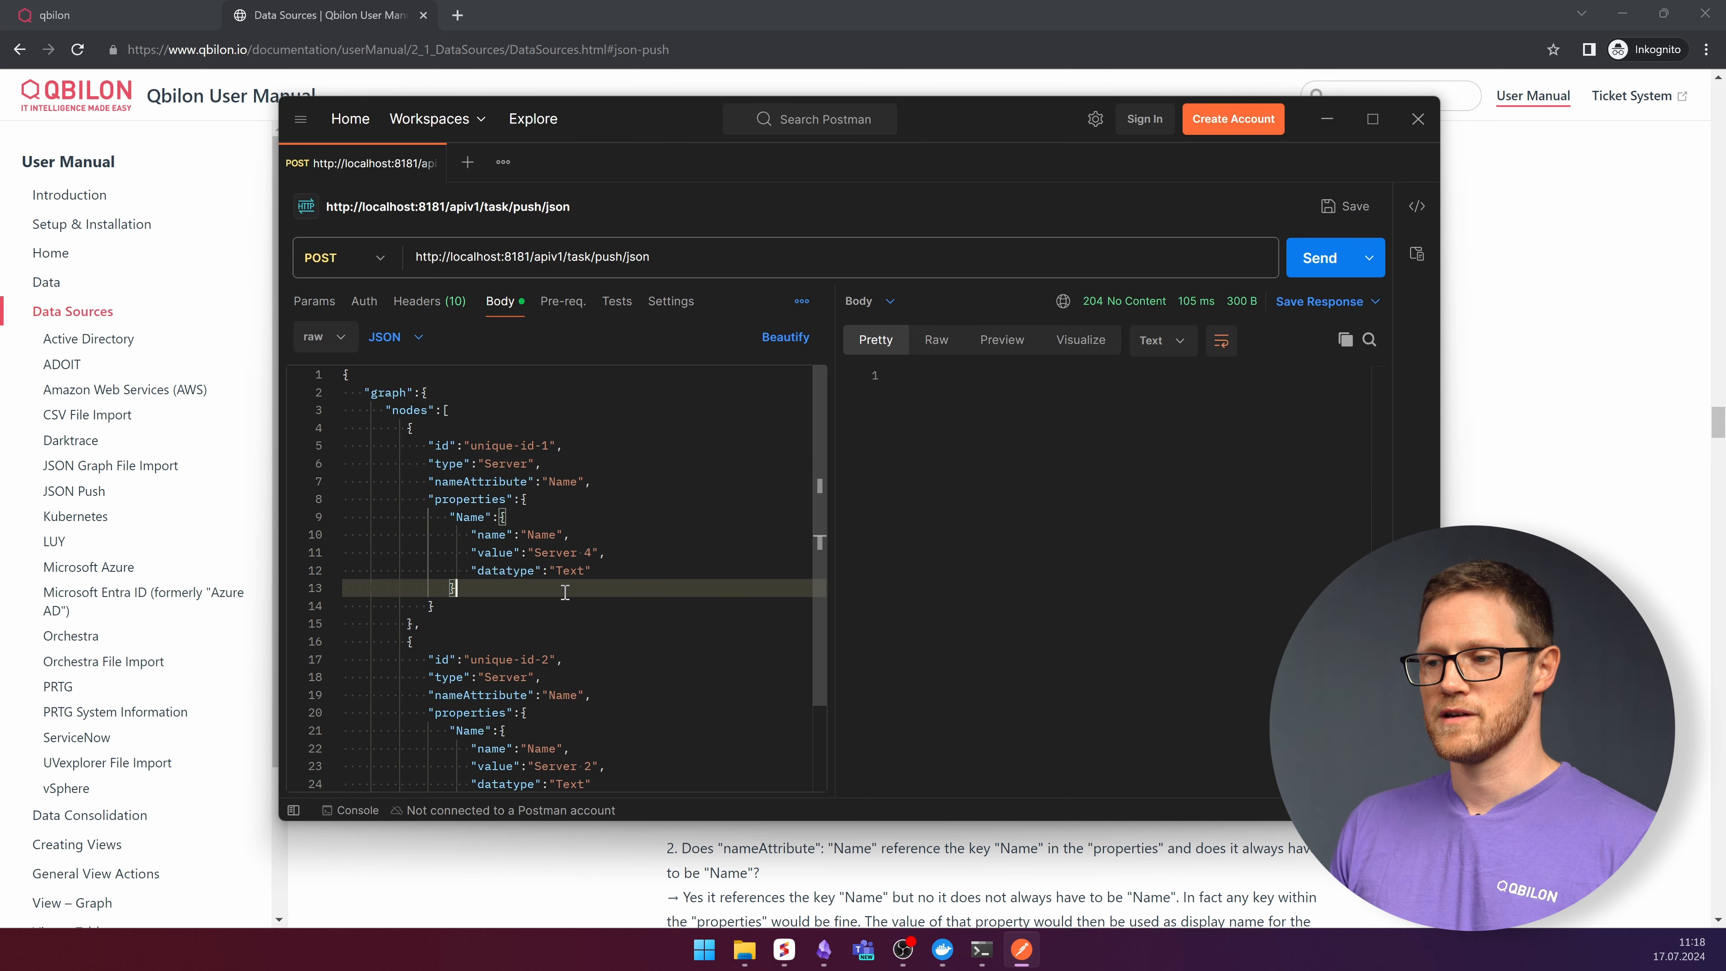
double_click(460, 518)
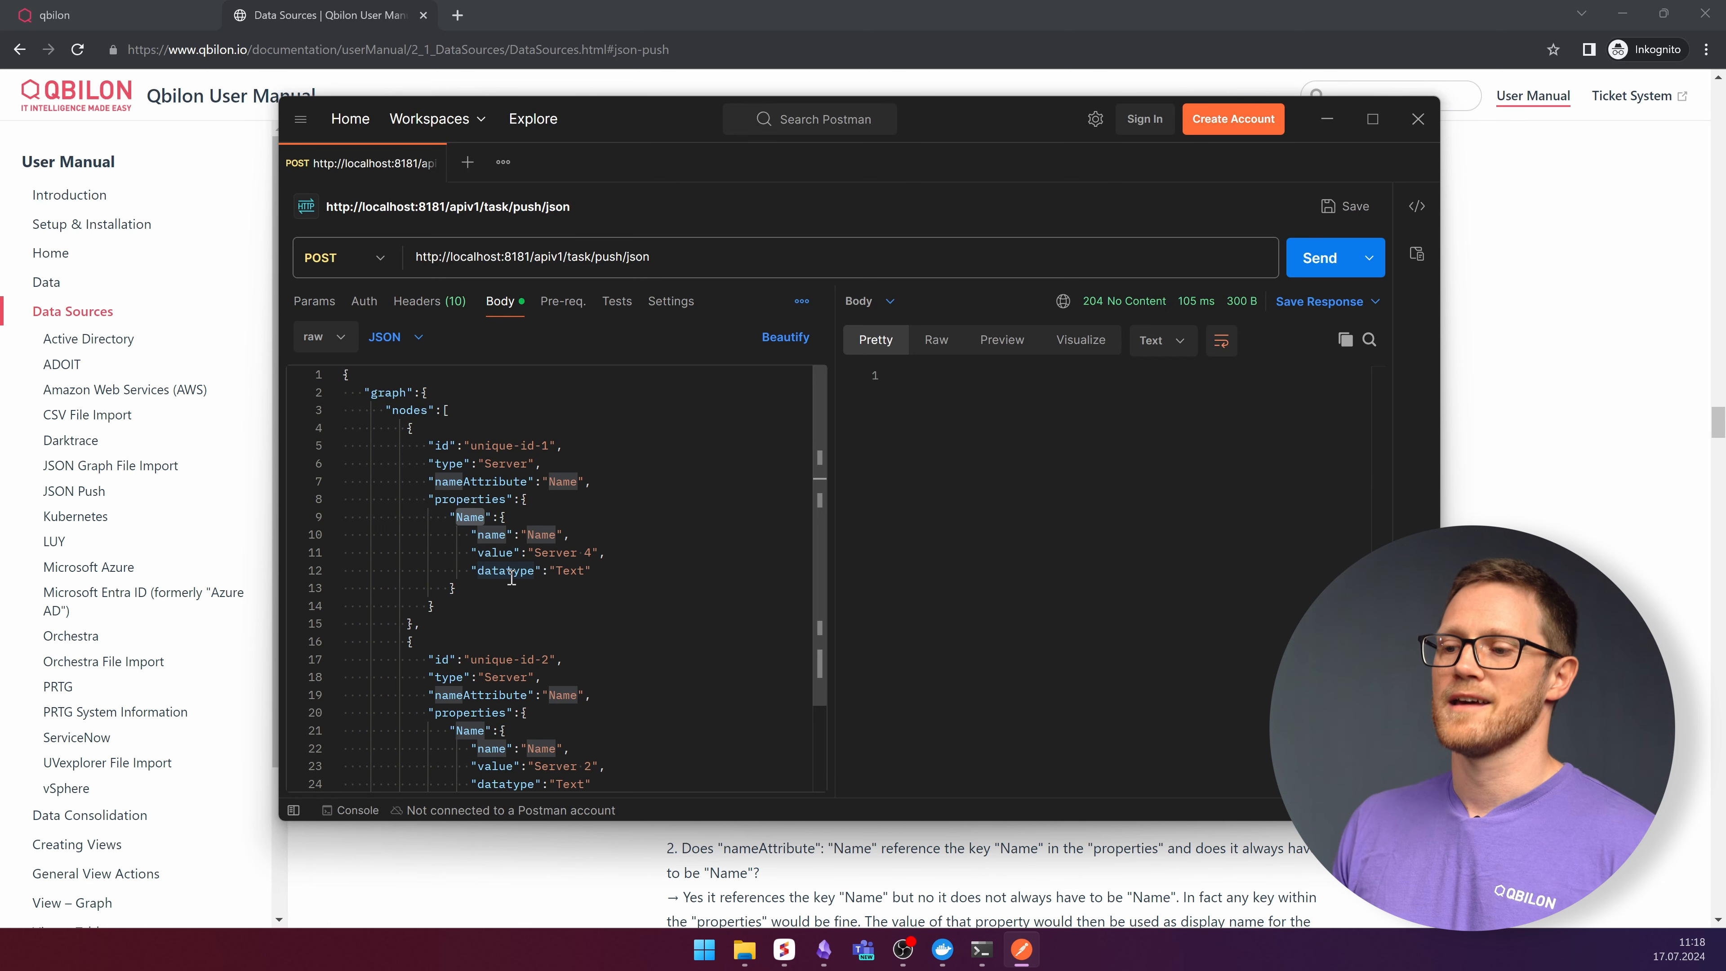
drag(534, 552, 594, 551)
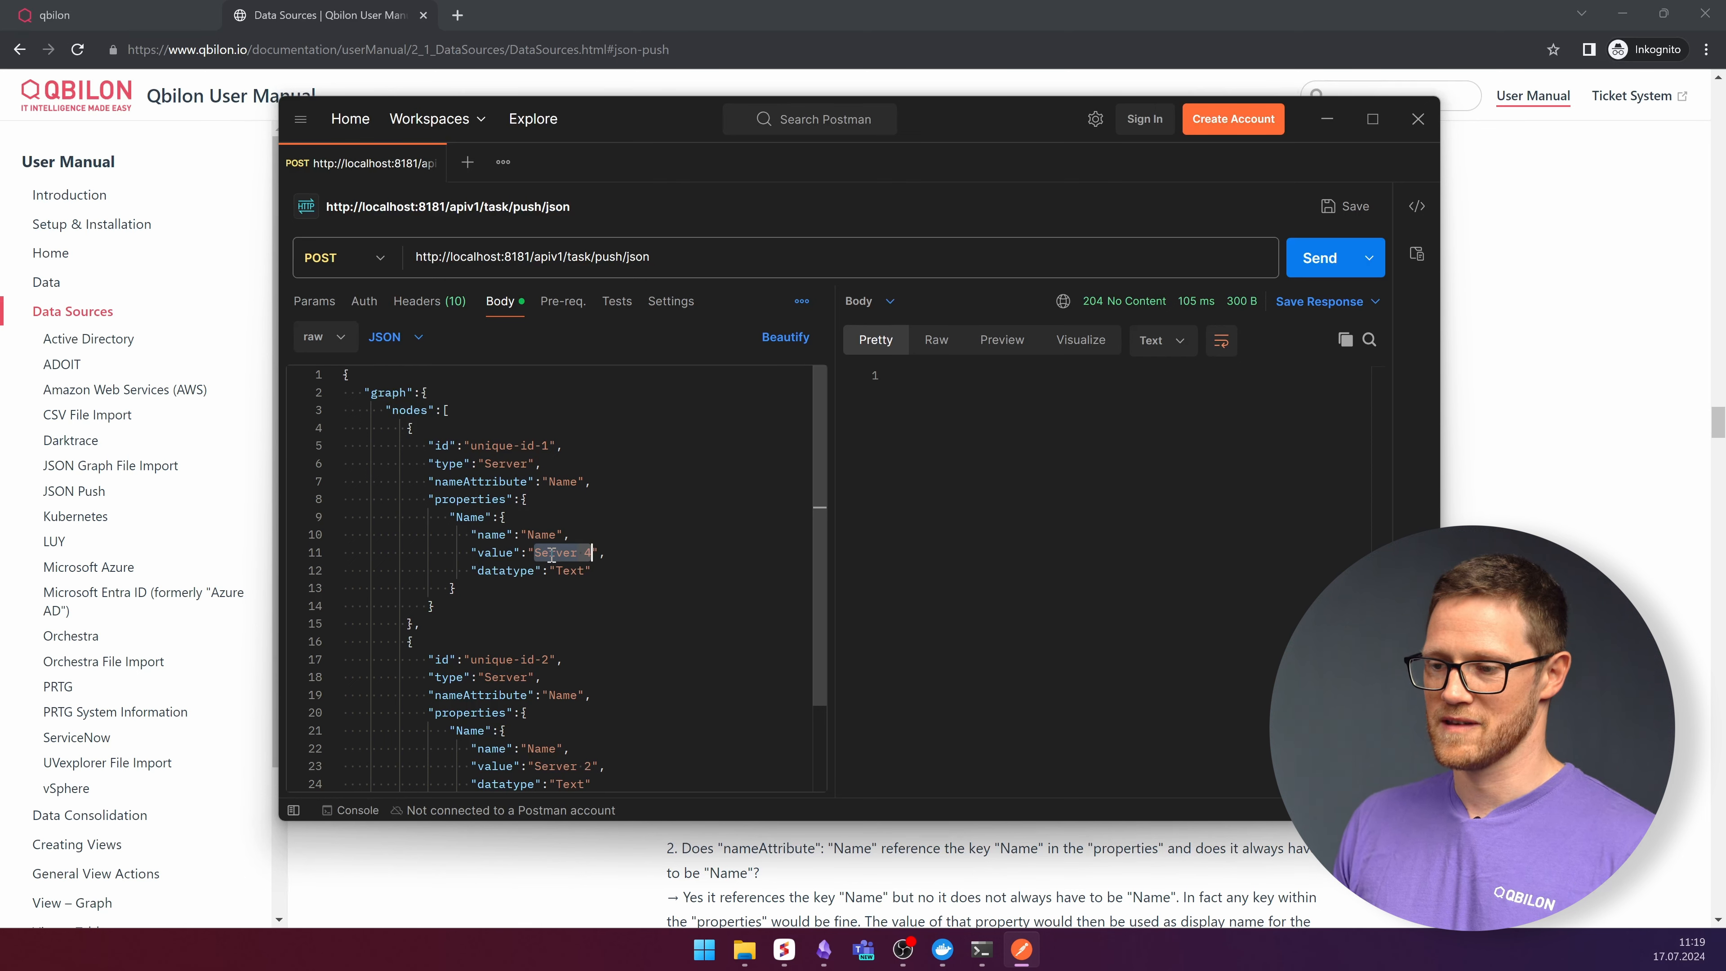
double_click(571, 570)
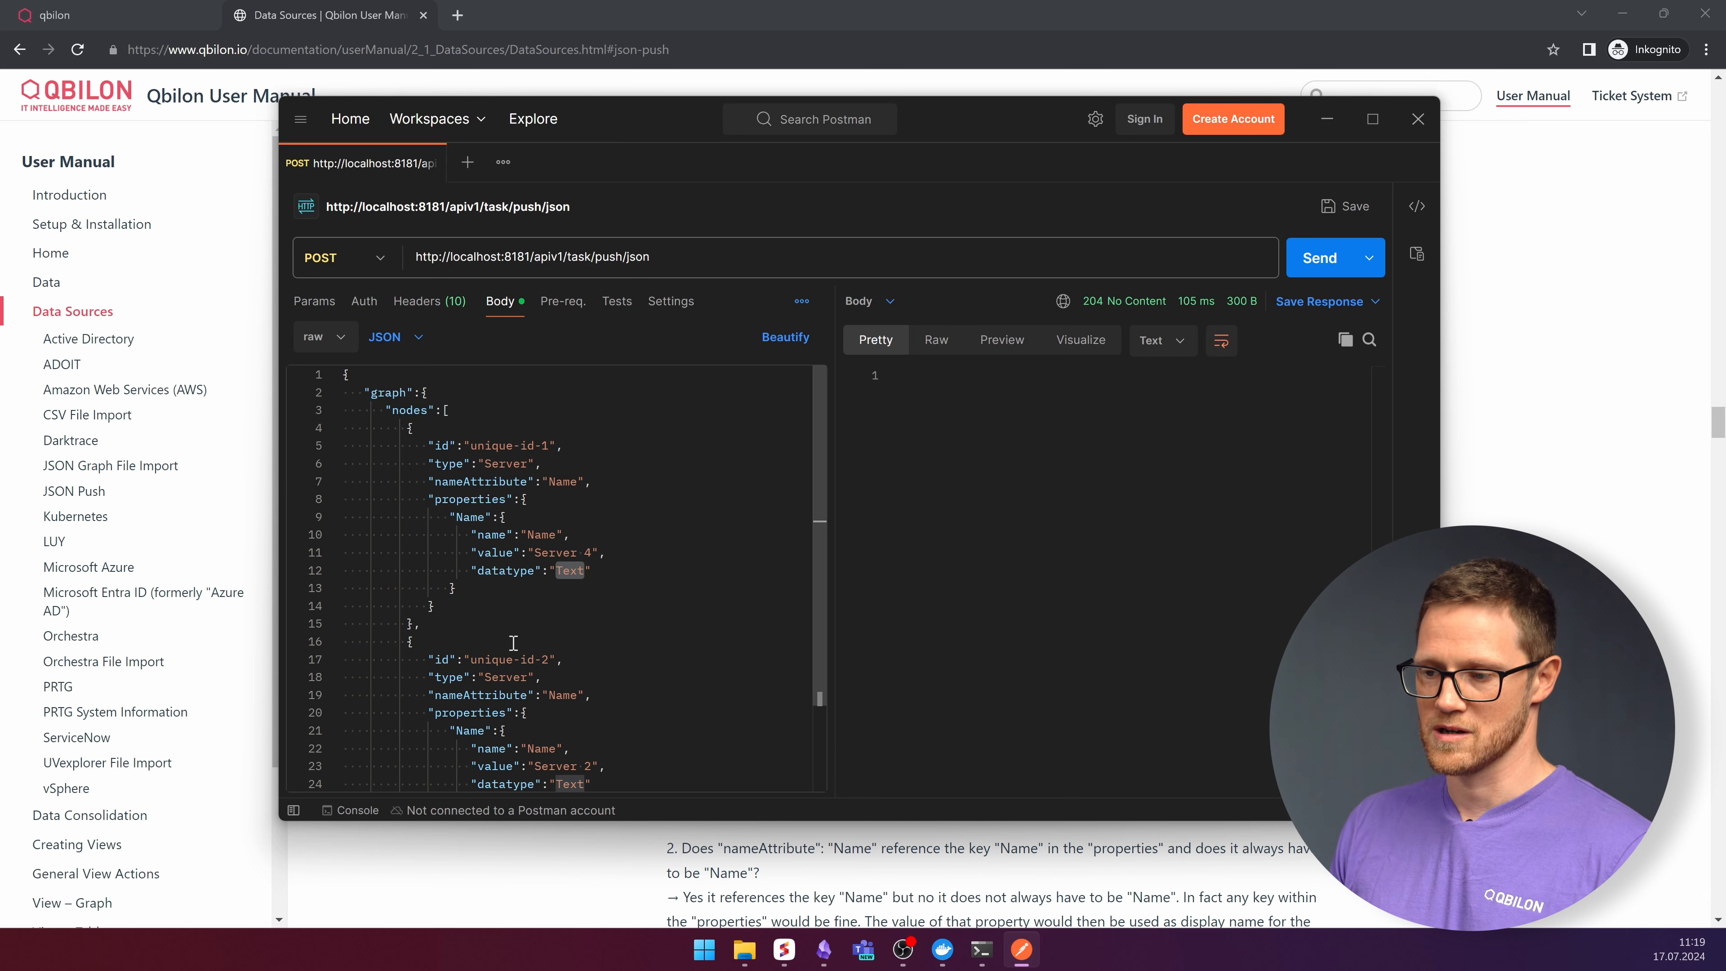
scroll(594, 560, down, 2)
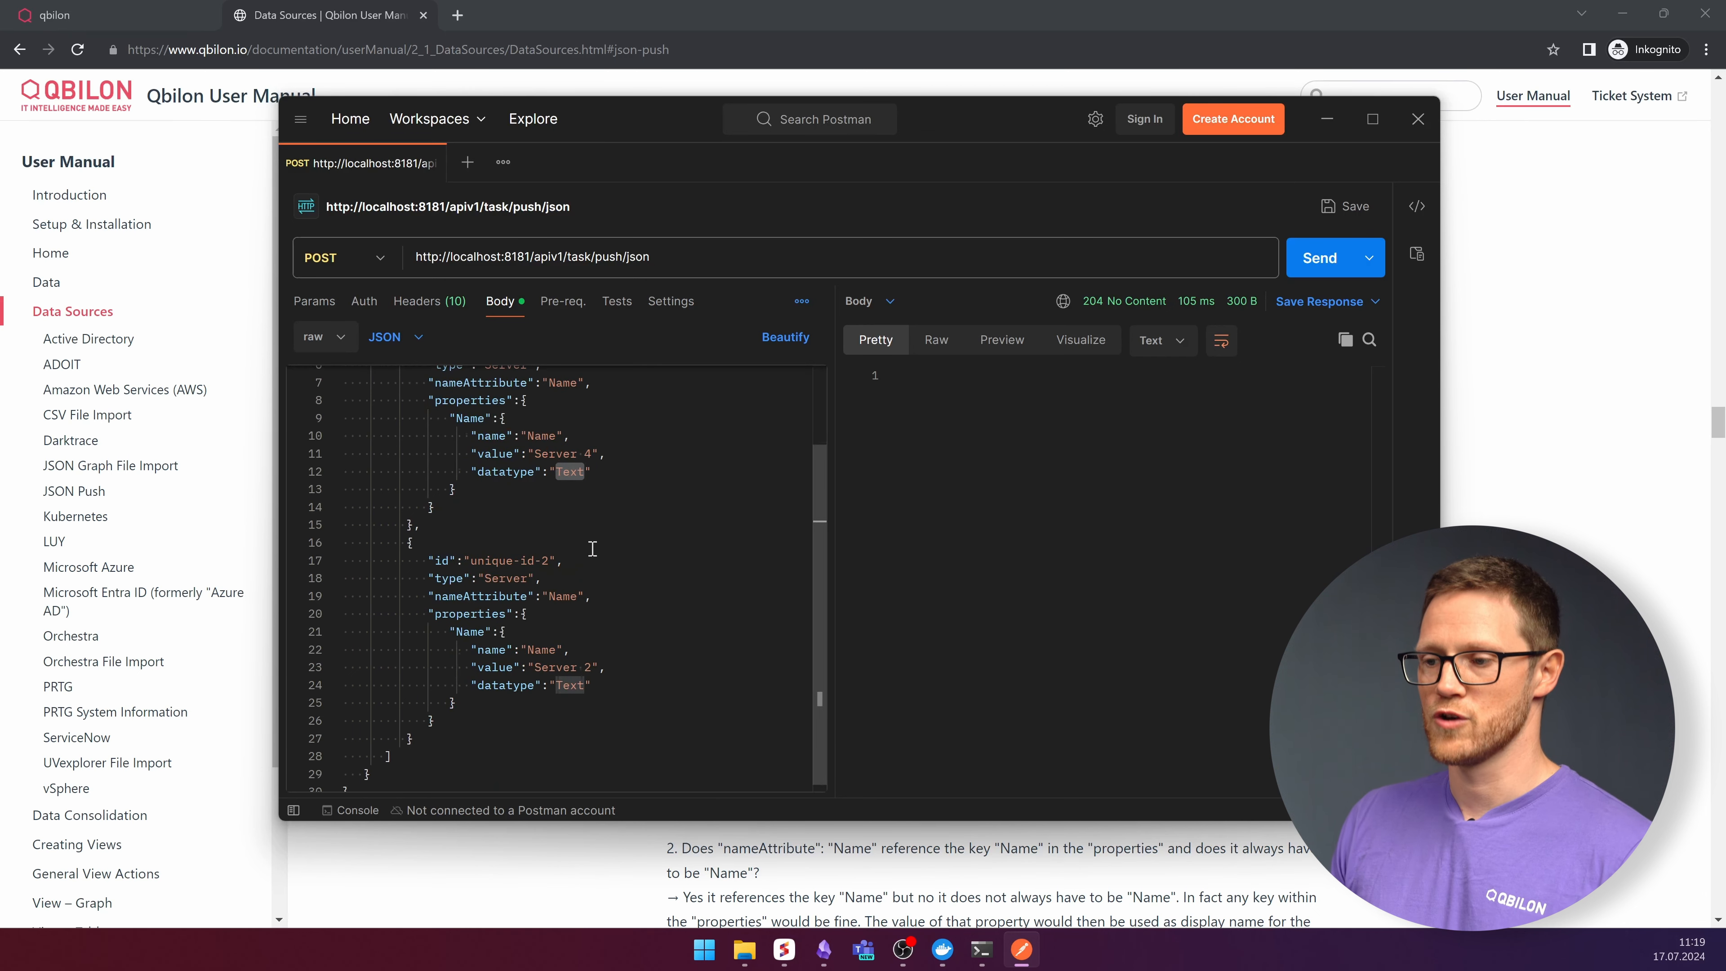
scroll(476, 490, up, 2)
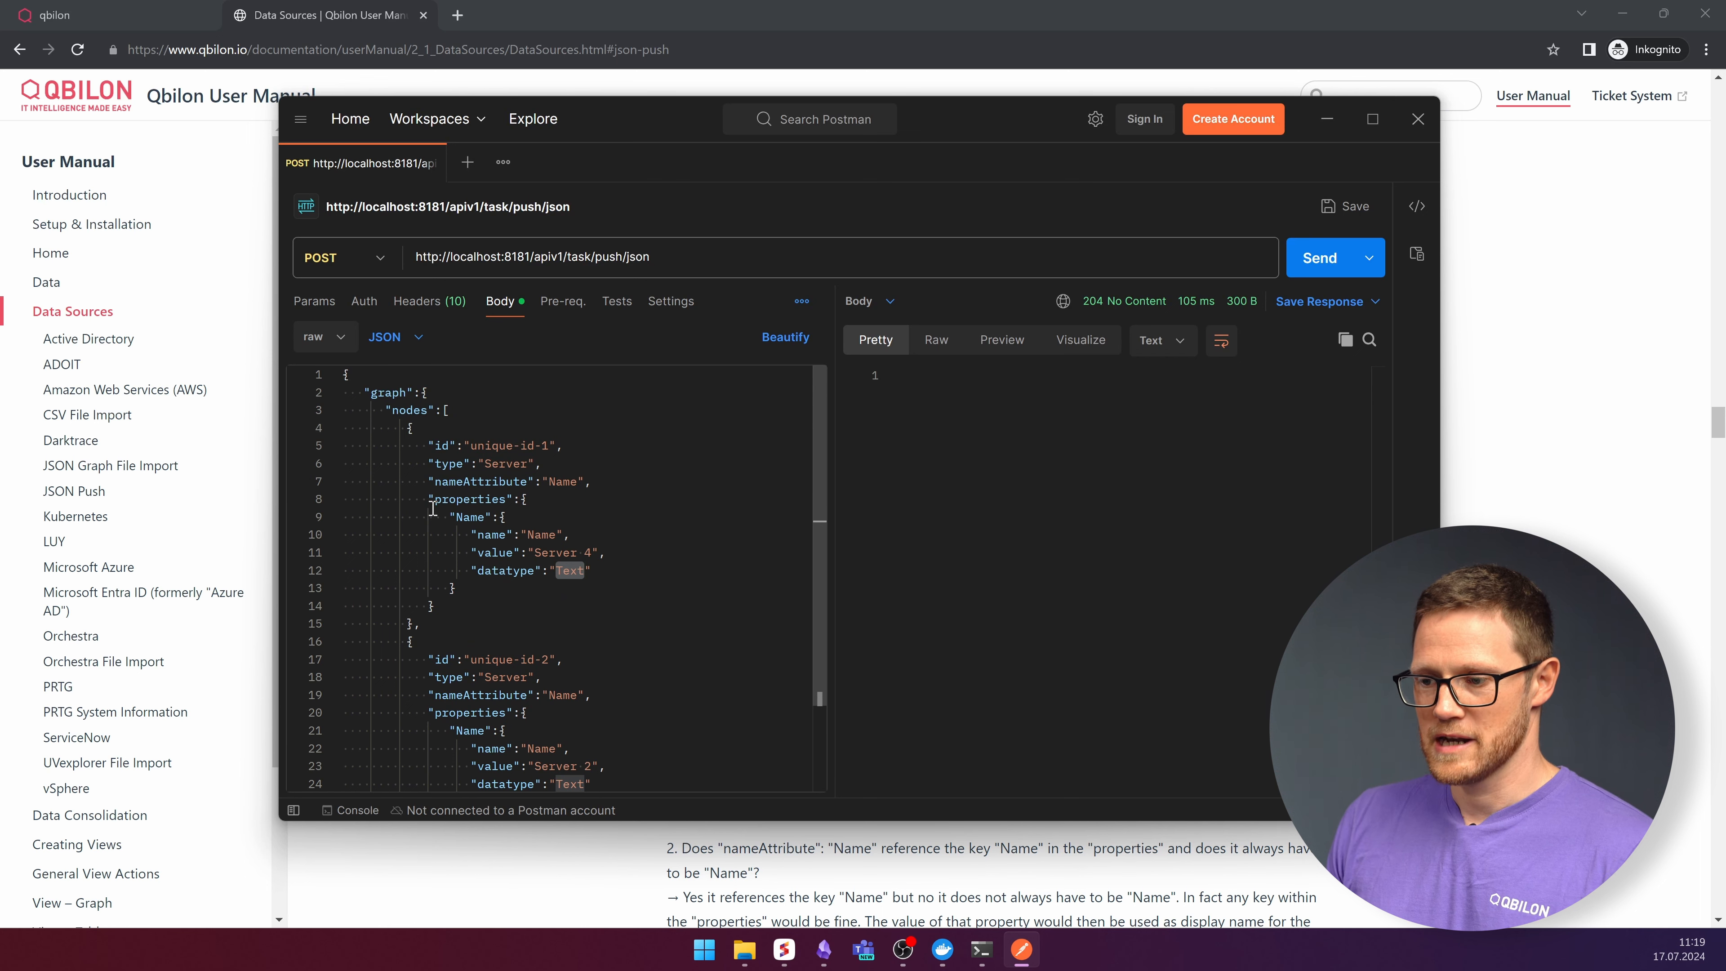
- Send the POST request with the JSON body to the push endpoint
click(1332, 261)
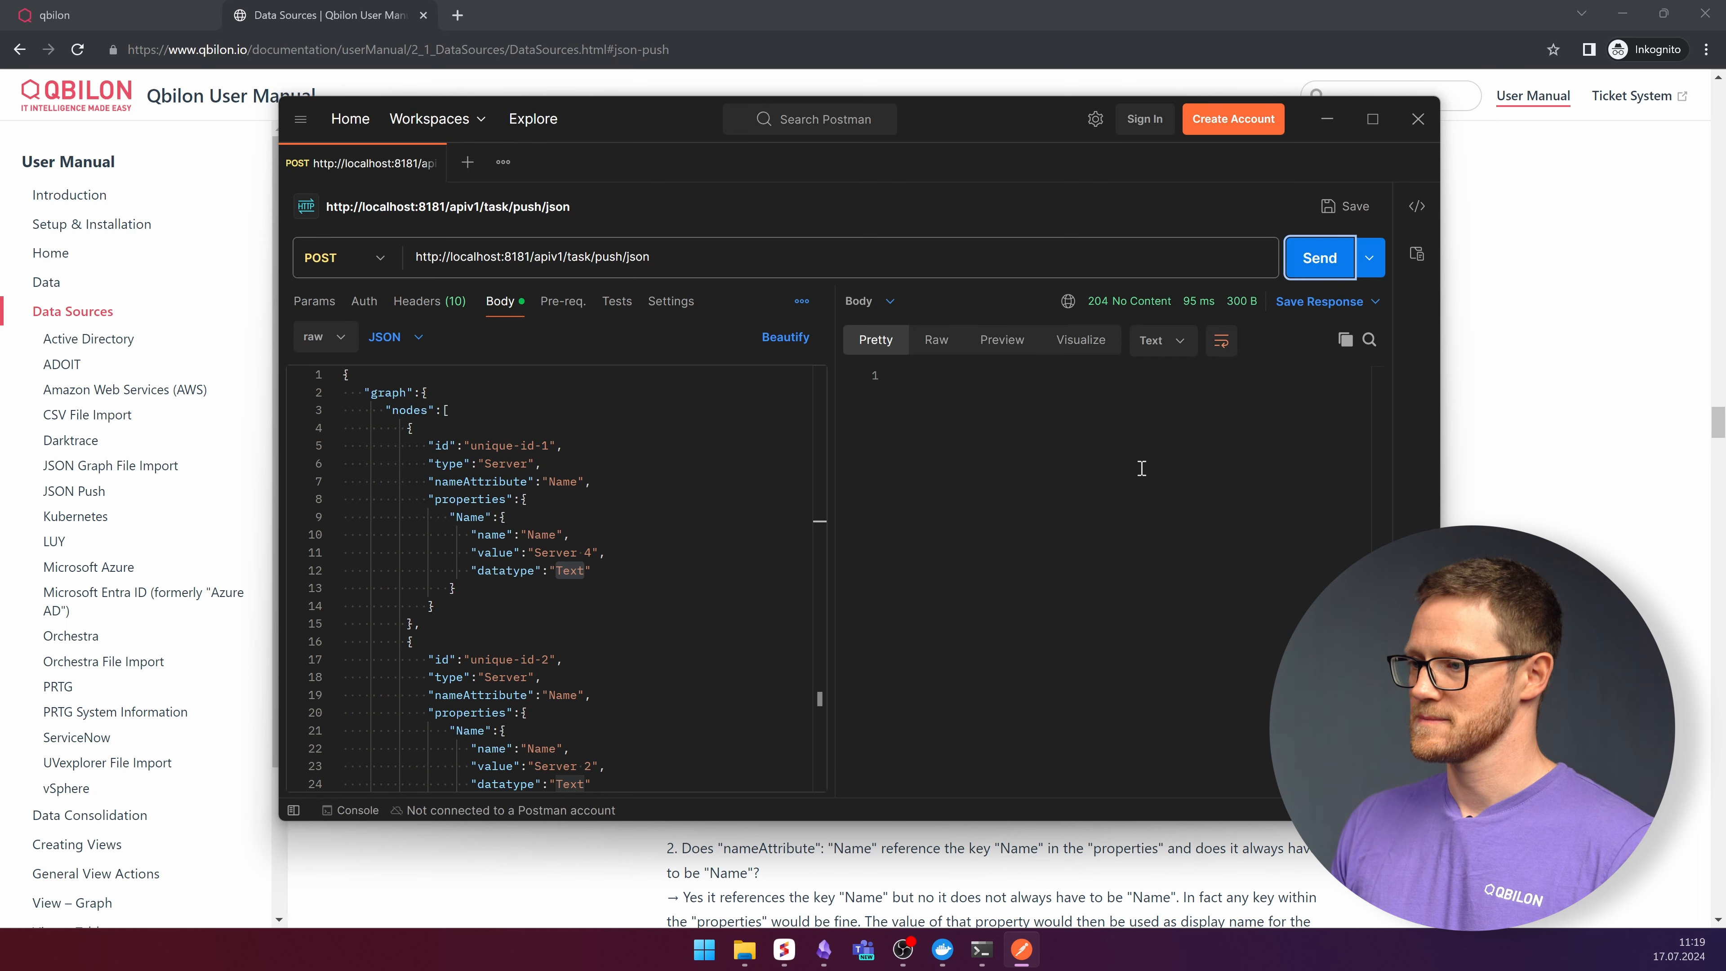
mouse_move(1114, 311)
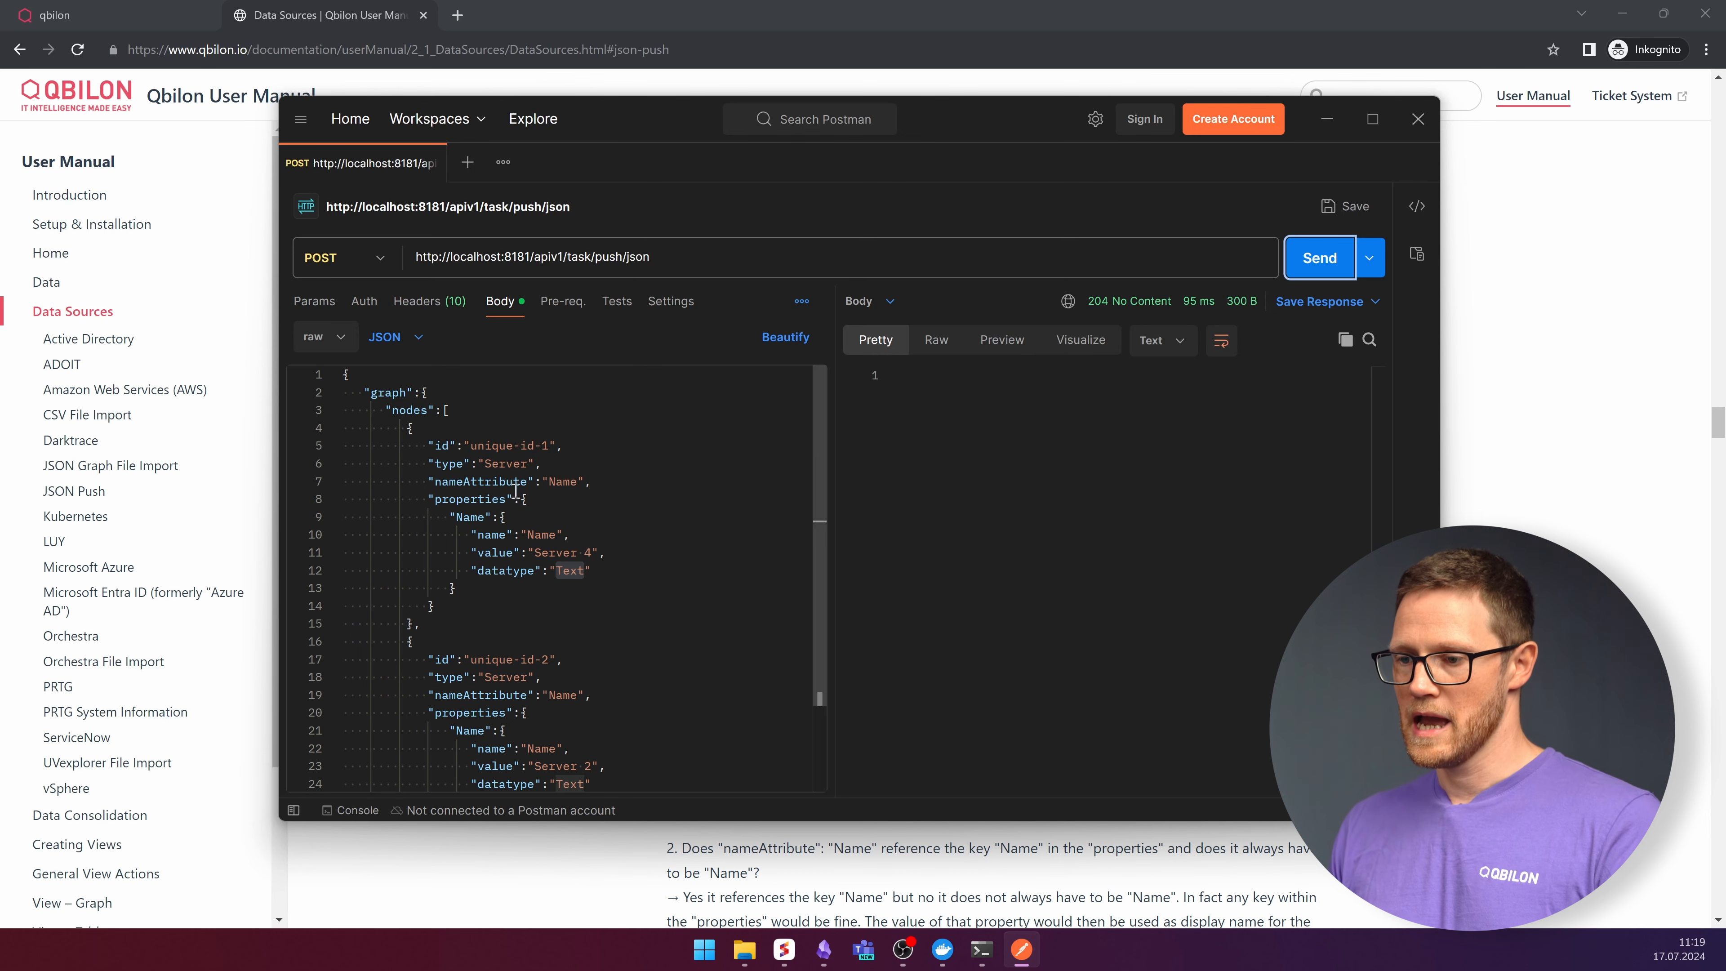
- Switch to the Qbilon tab and view the details of the Your third Party System data source
click(95, 15)
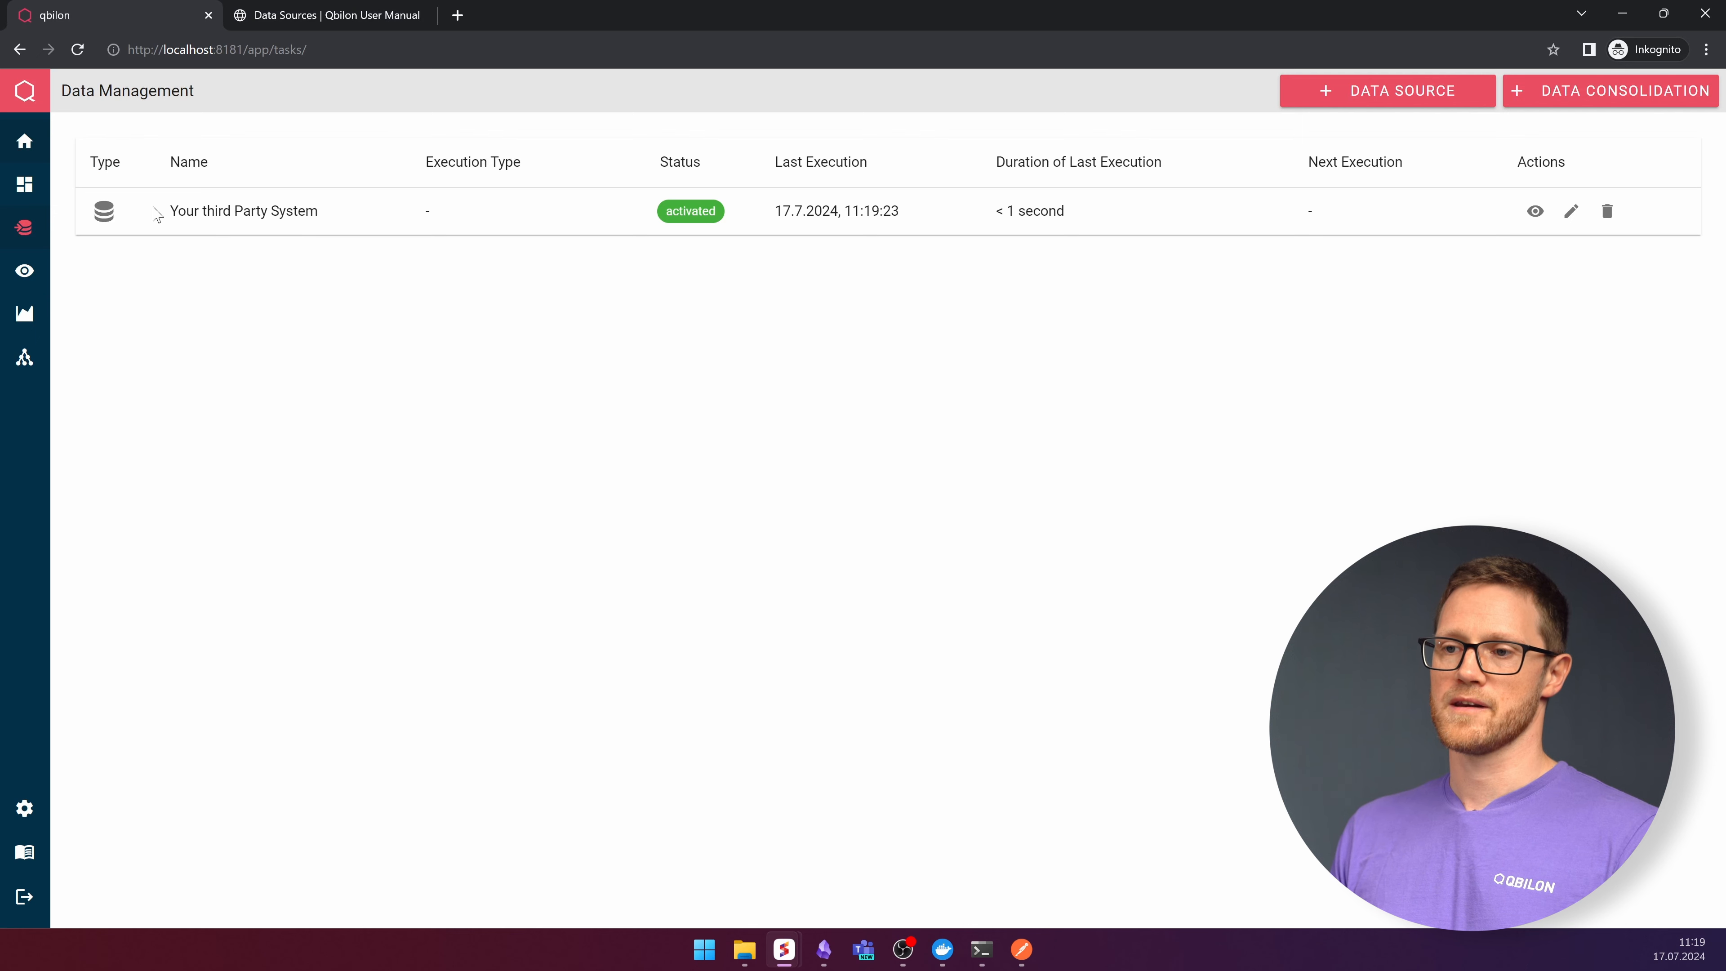
drag(780, 211, 1233, 219)
click(1531, 210)
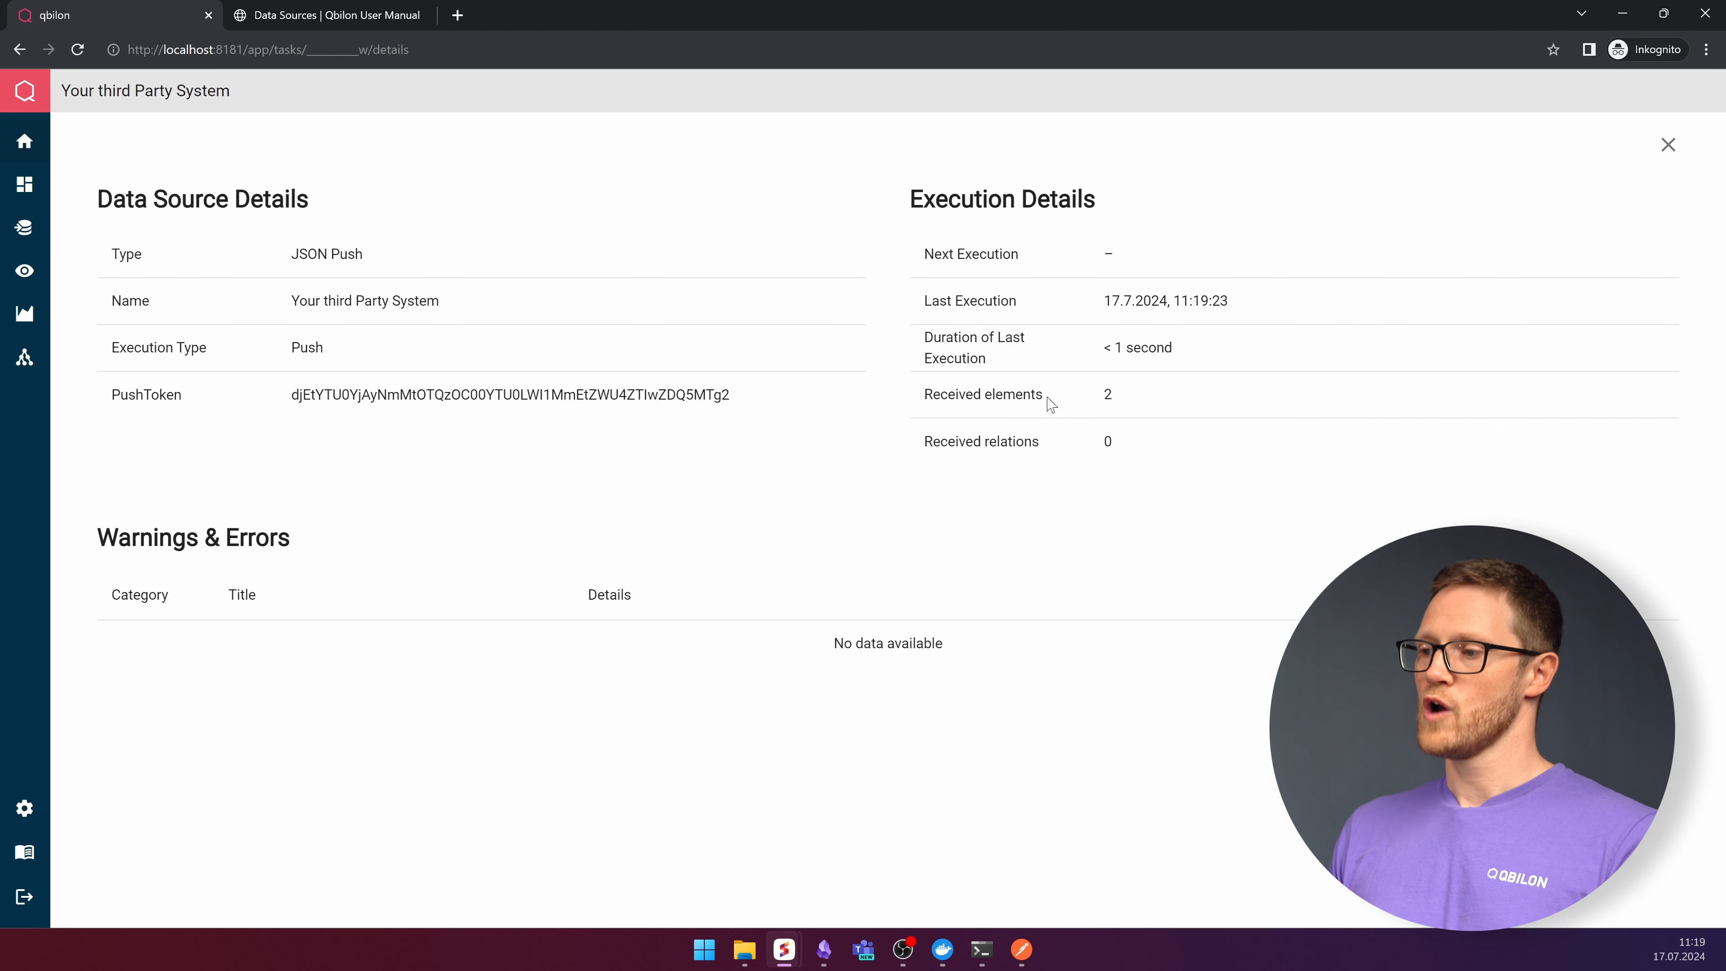
double_click(1107, 395)
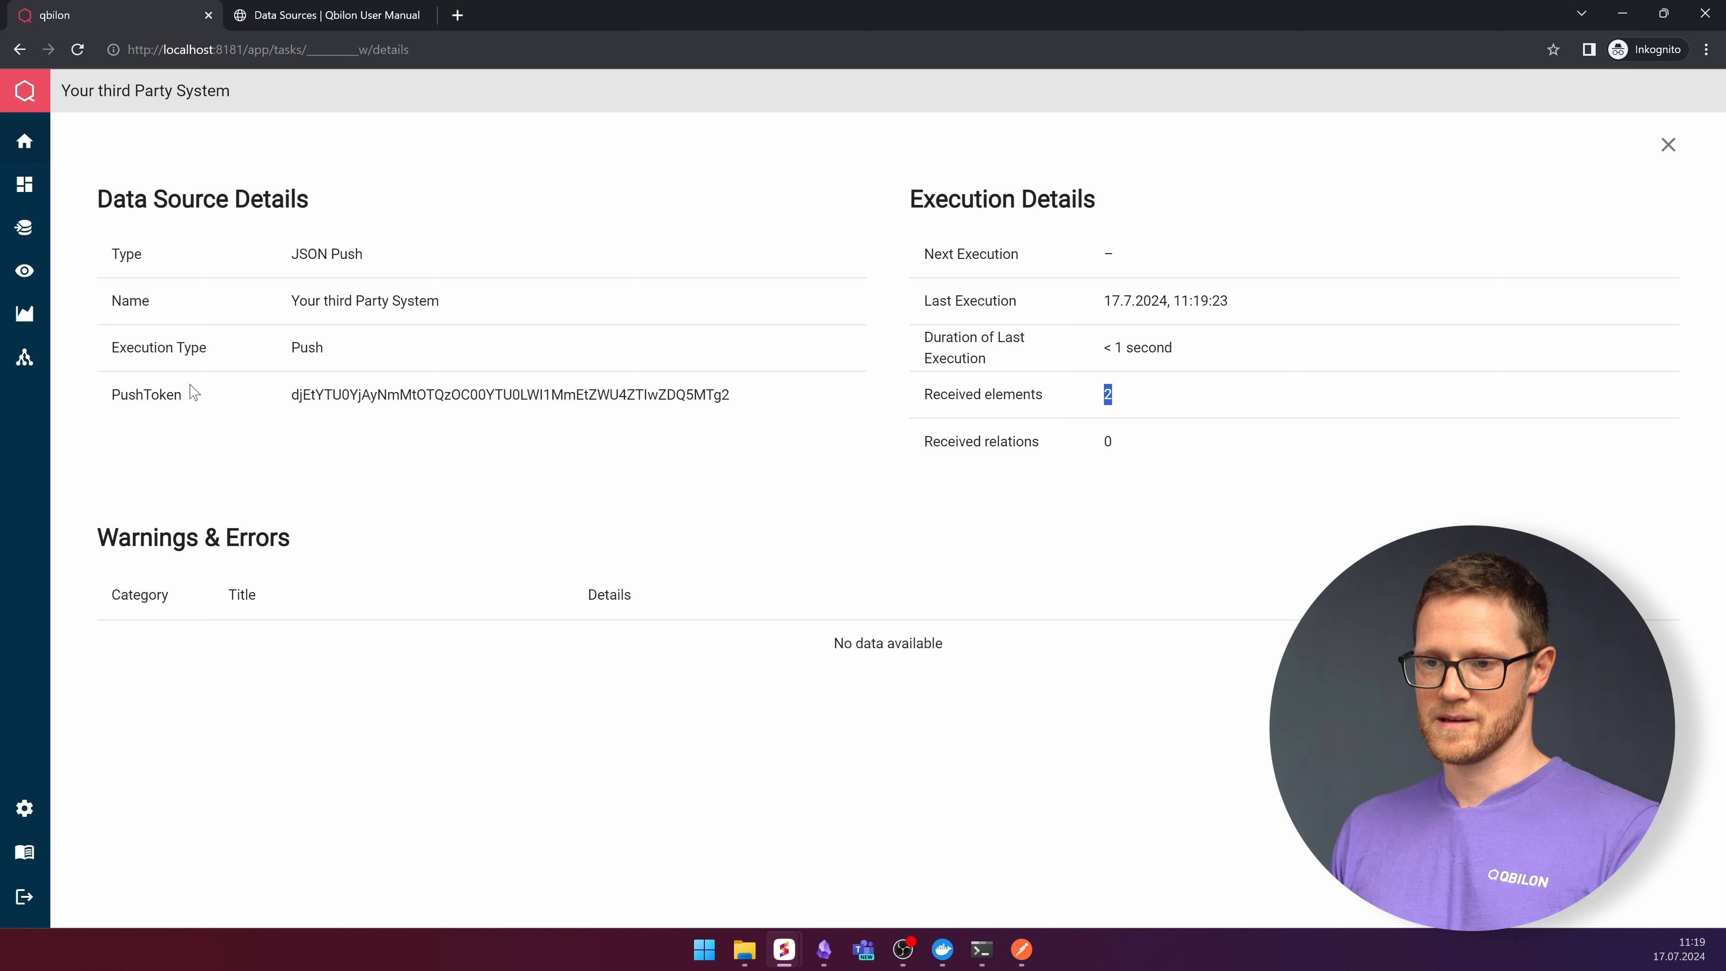
- Open the metamodel and inspect the Server element type's details
click(24, 361)
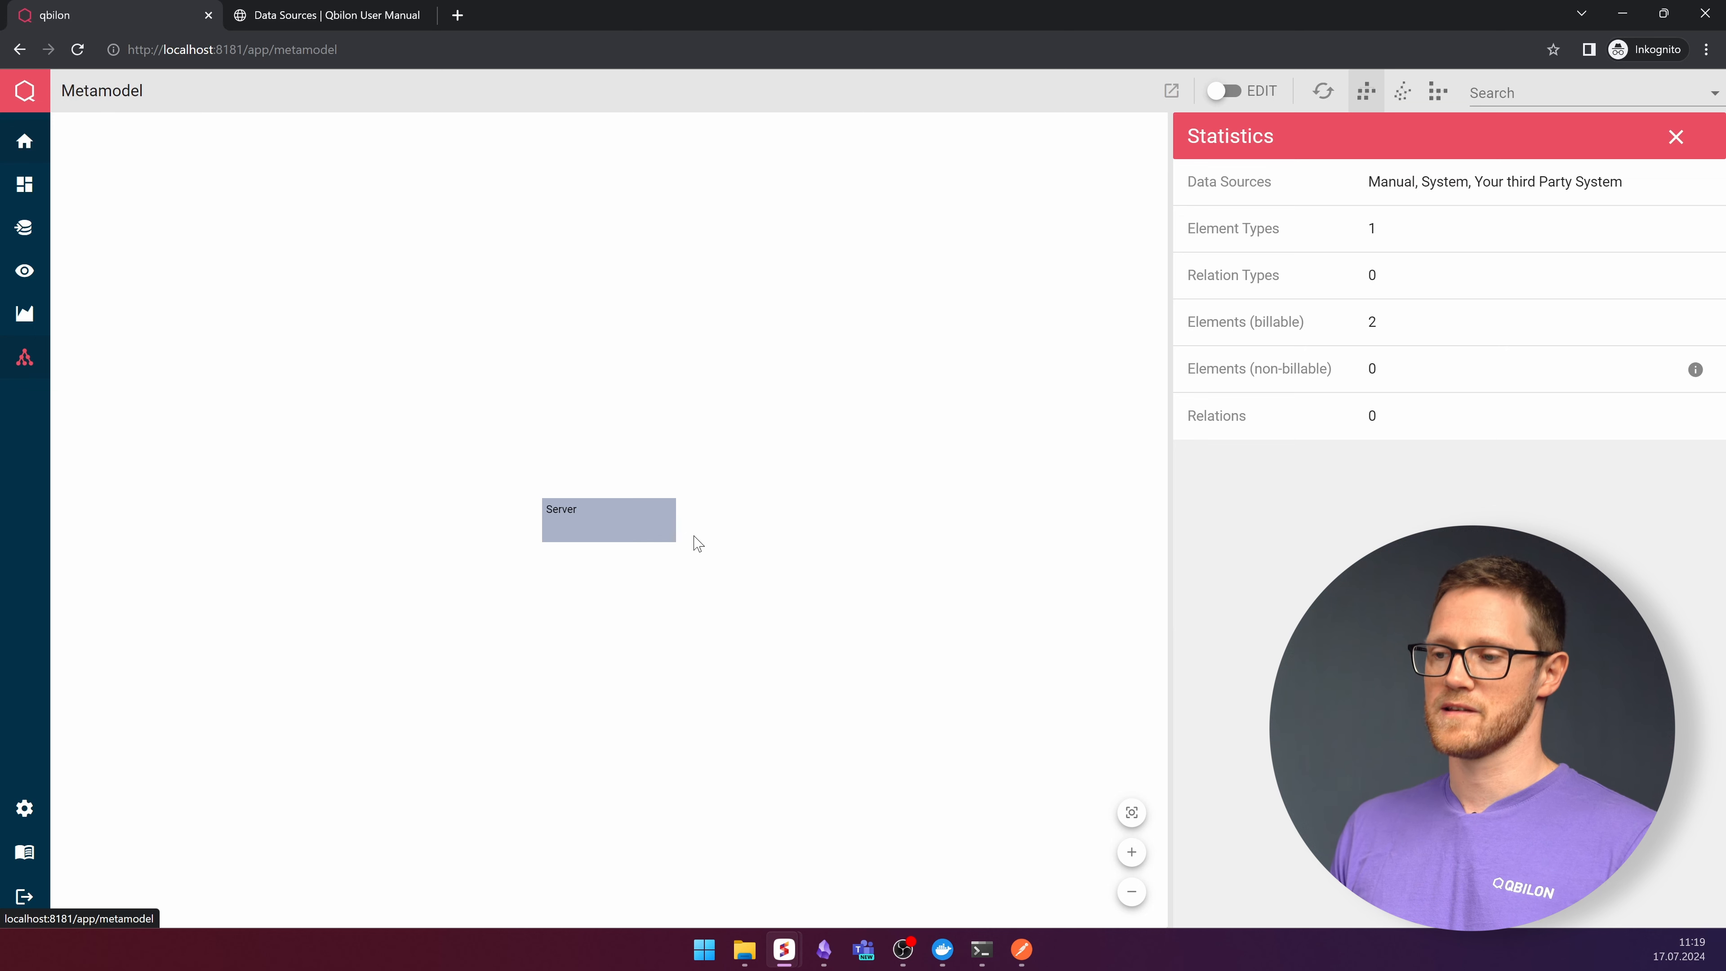
click(585, 525)
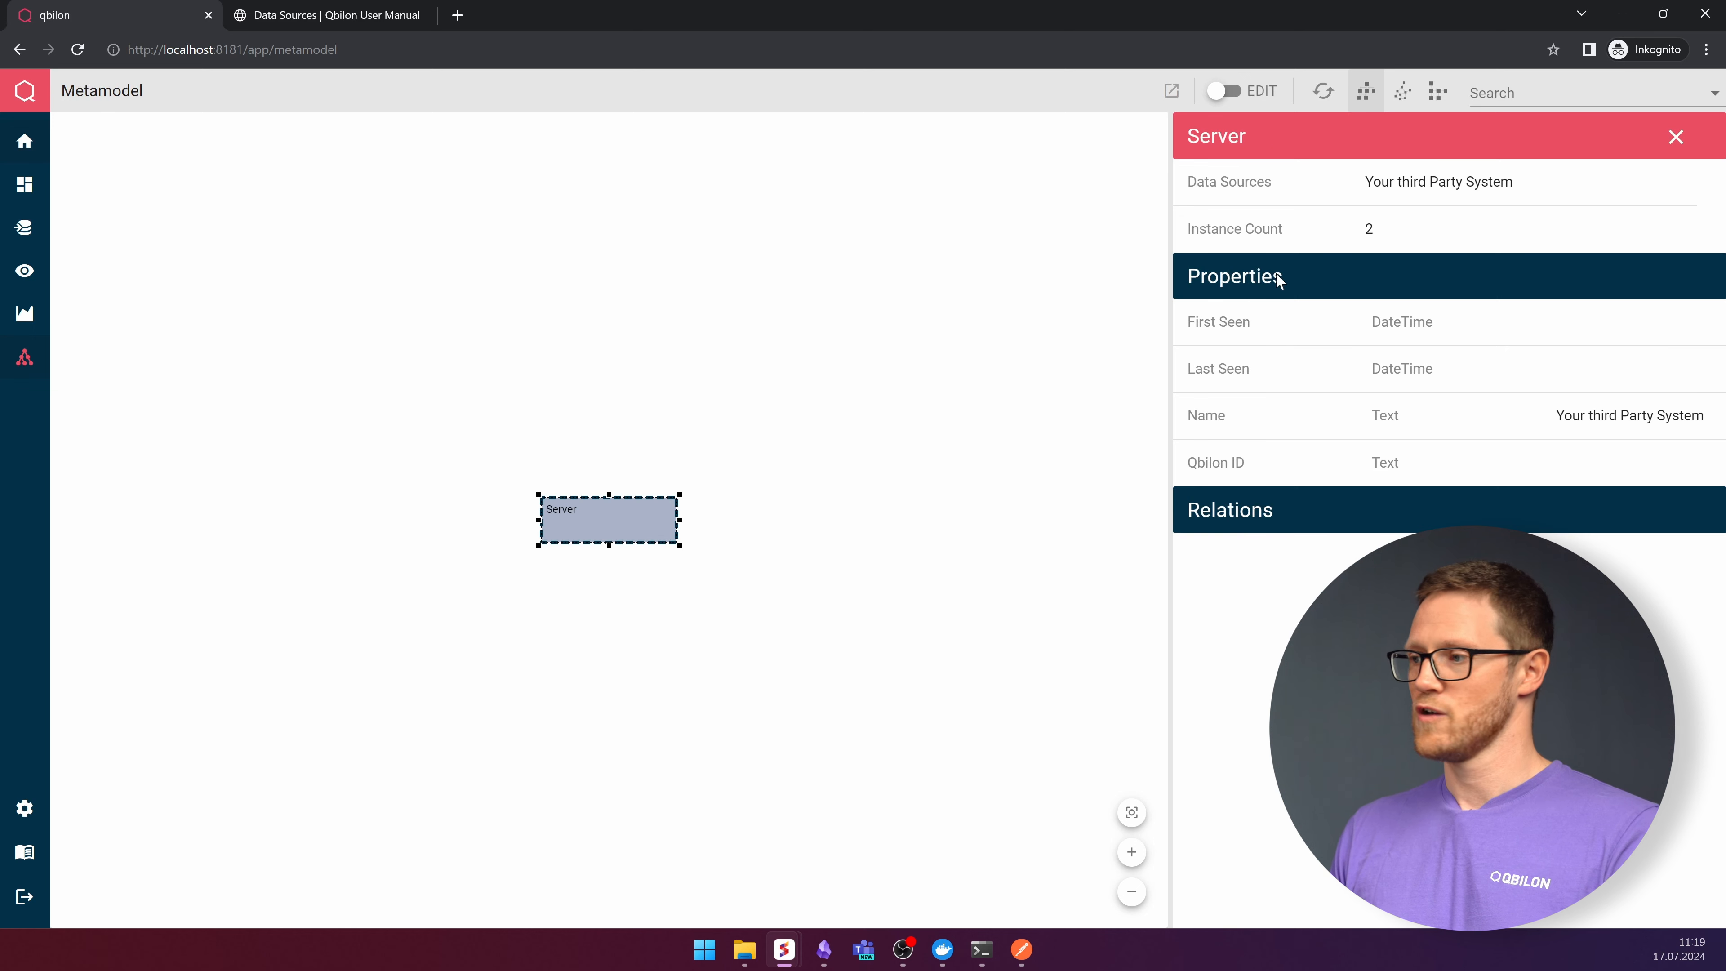
double_click(1362, 232)
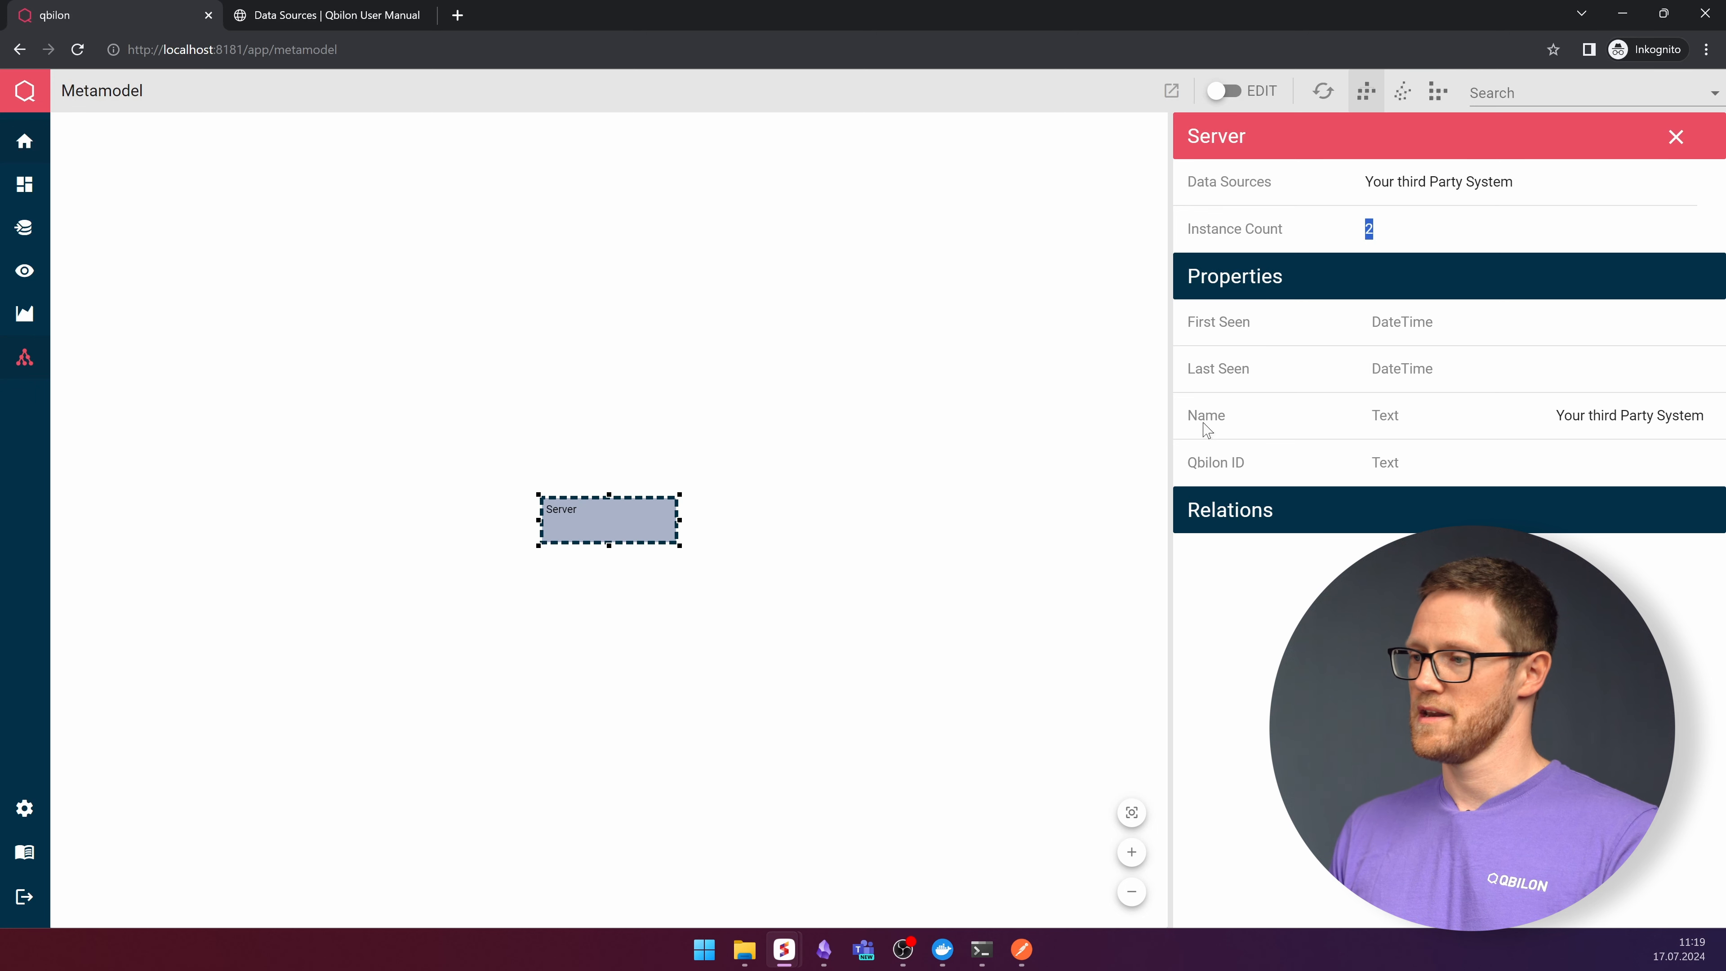
- Start a new graph view, add the Server element type, and continue to the summary
mouse_move(5, 158)
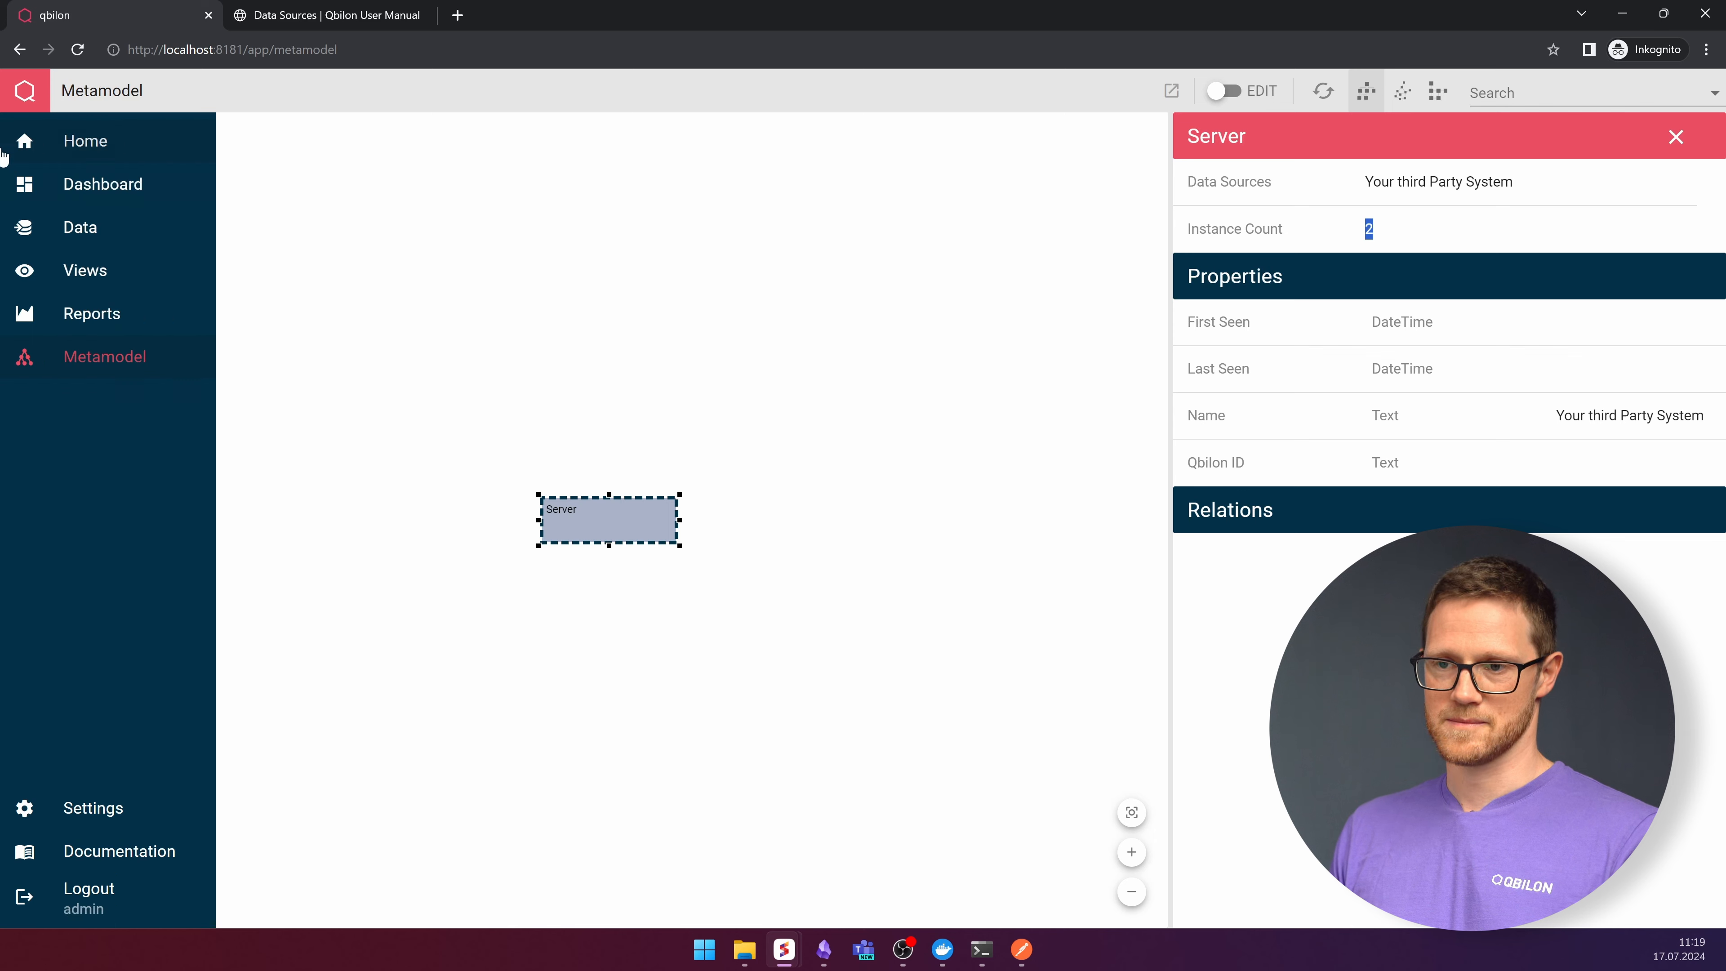
click(80, 270)
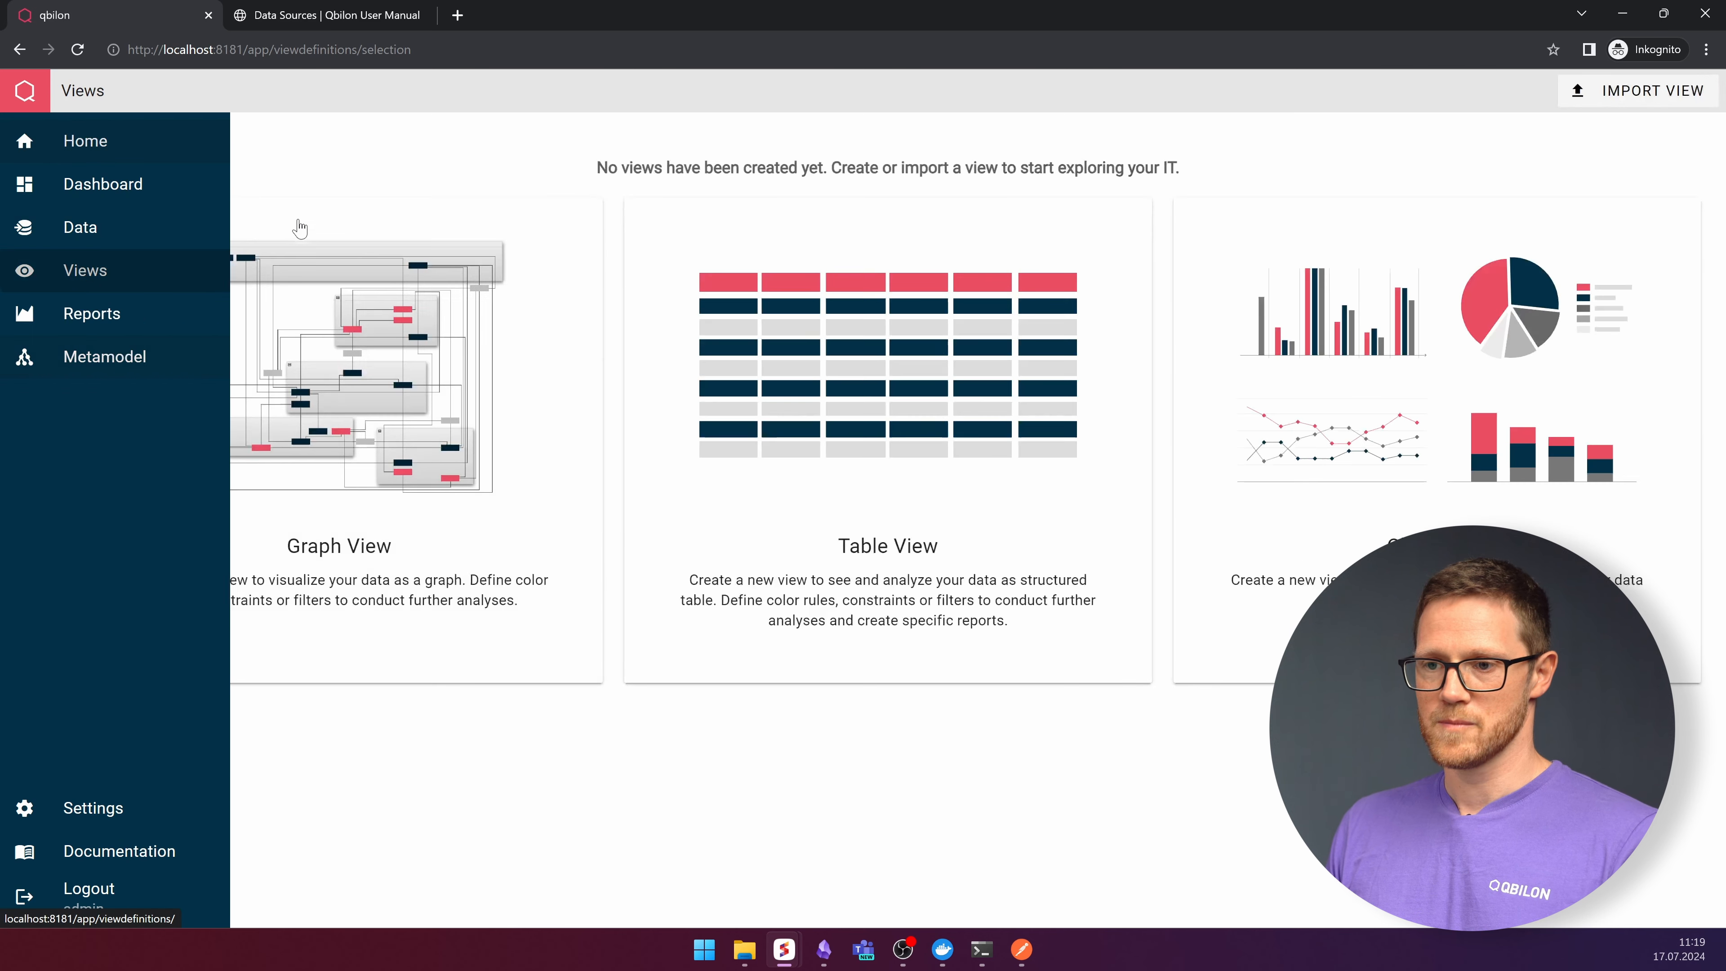
click(377, 449)
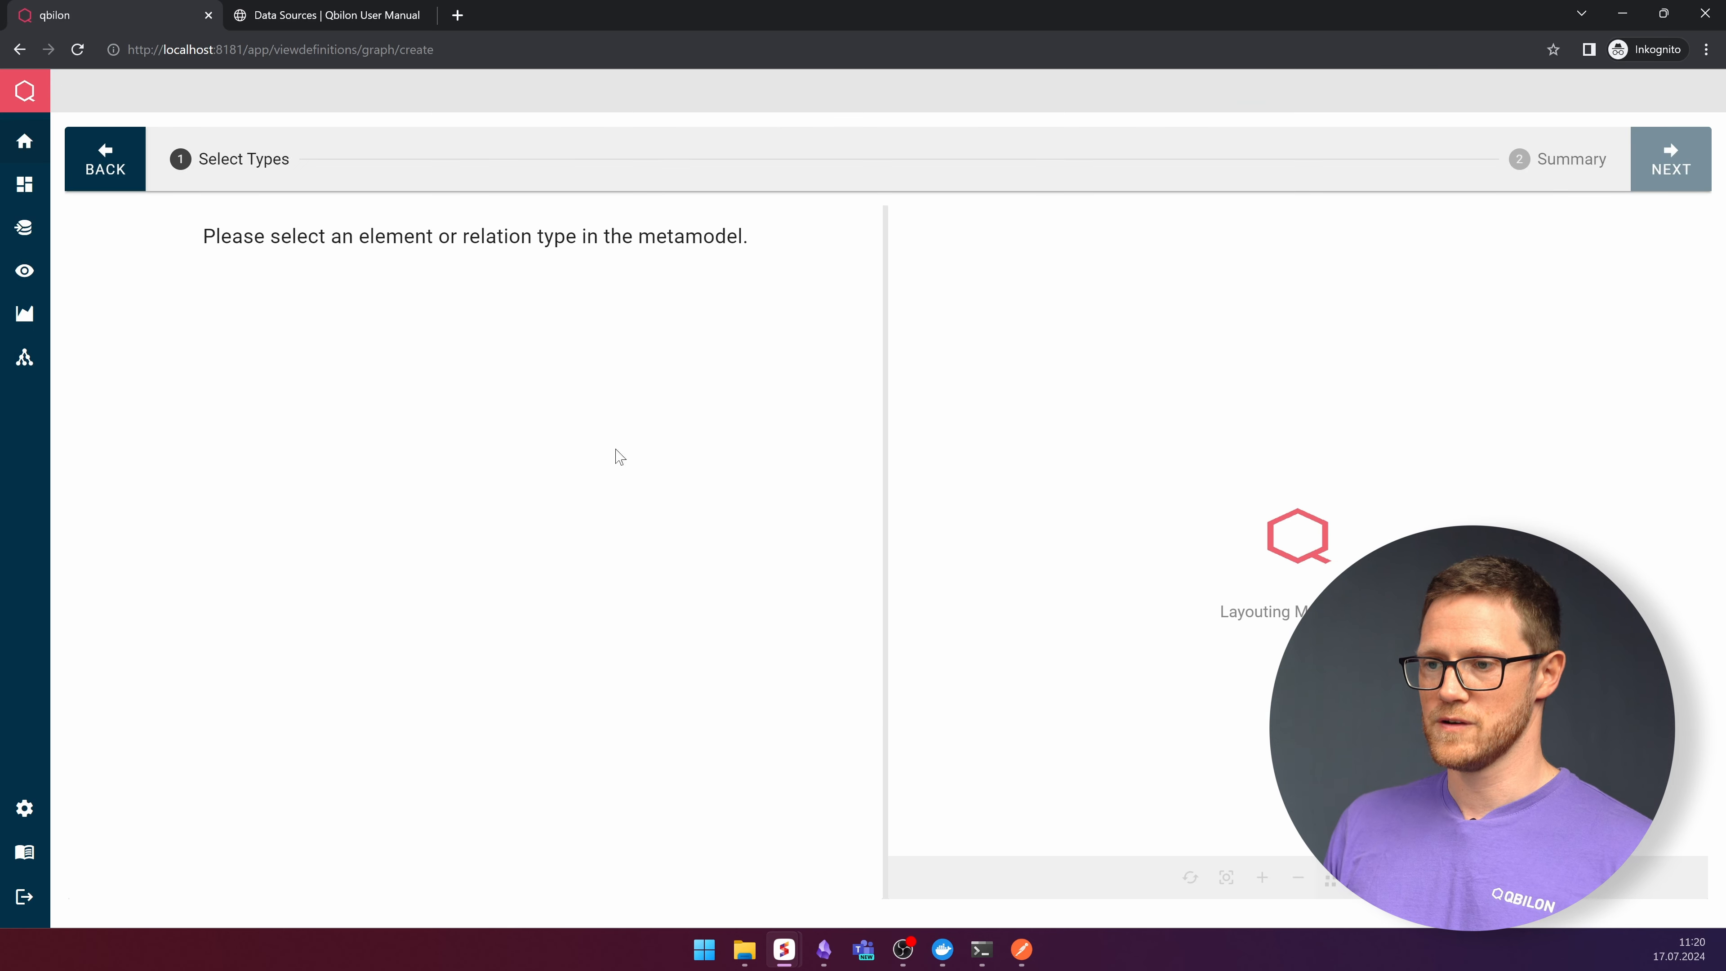
click(1325, 552)
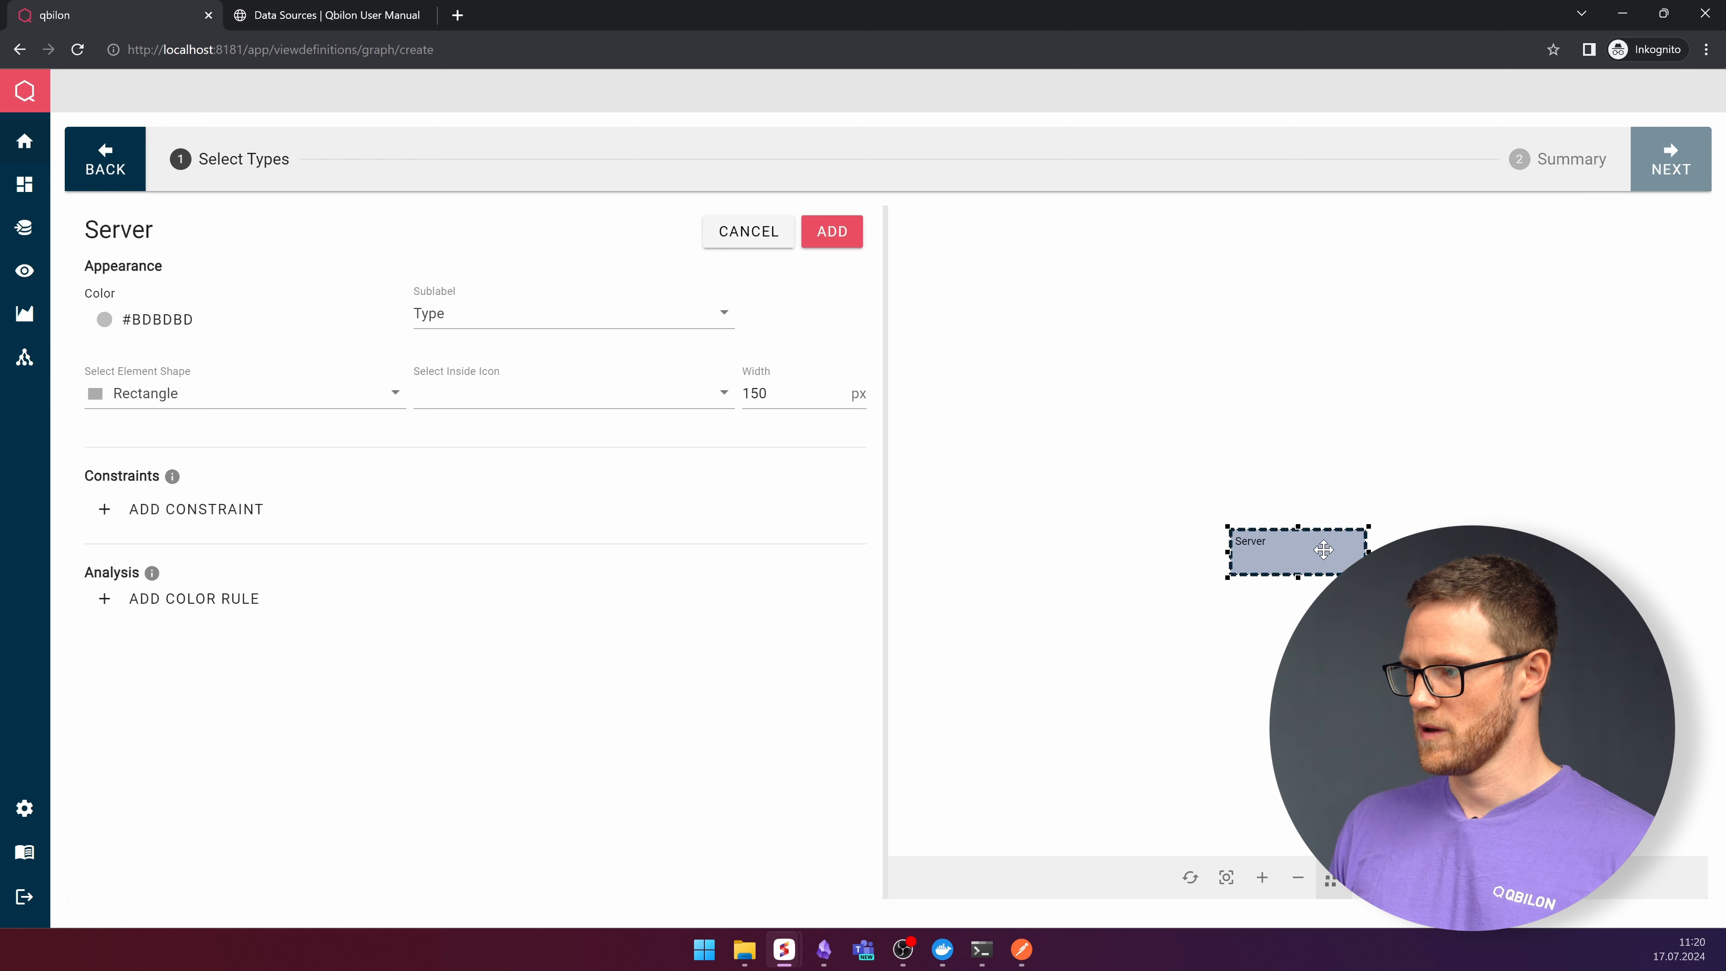
click(857, 242)
click(1668, 162)
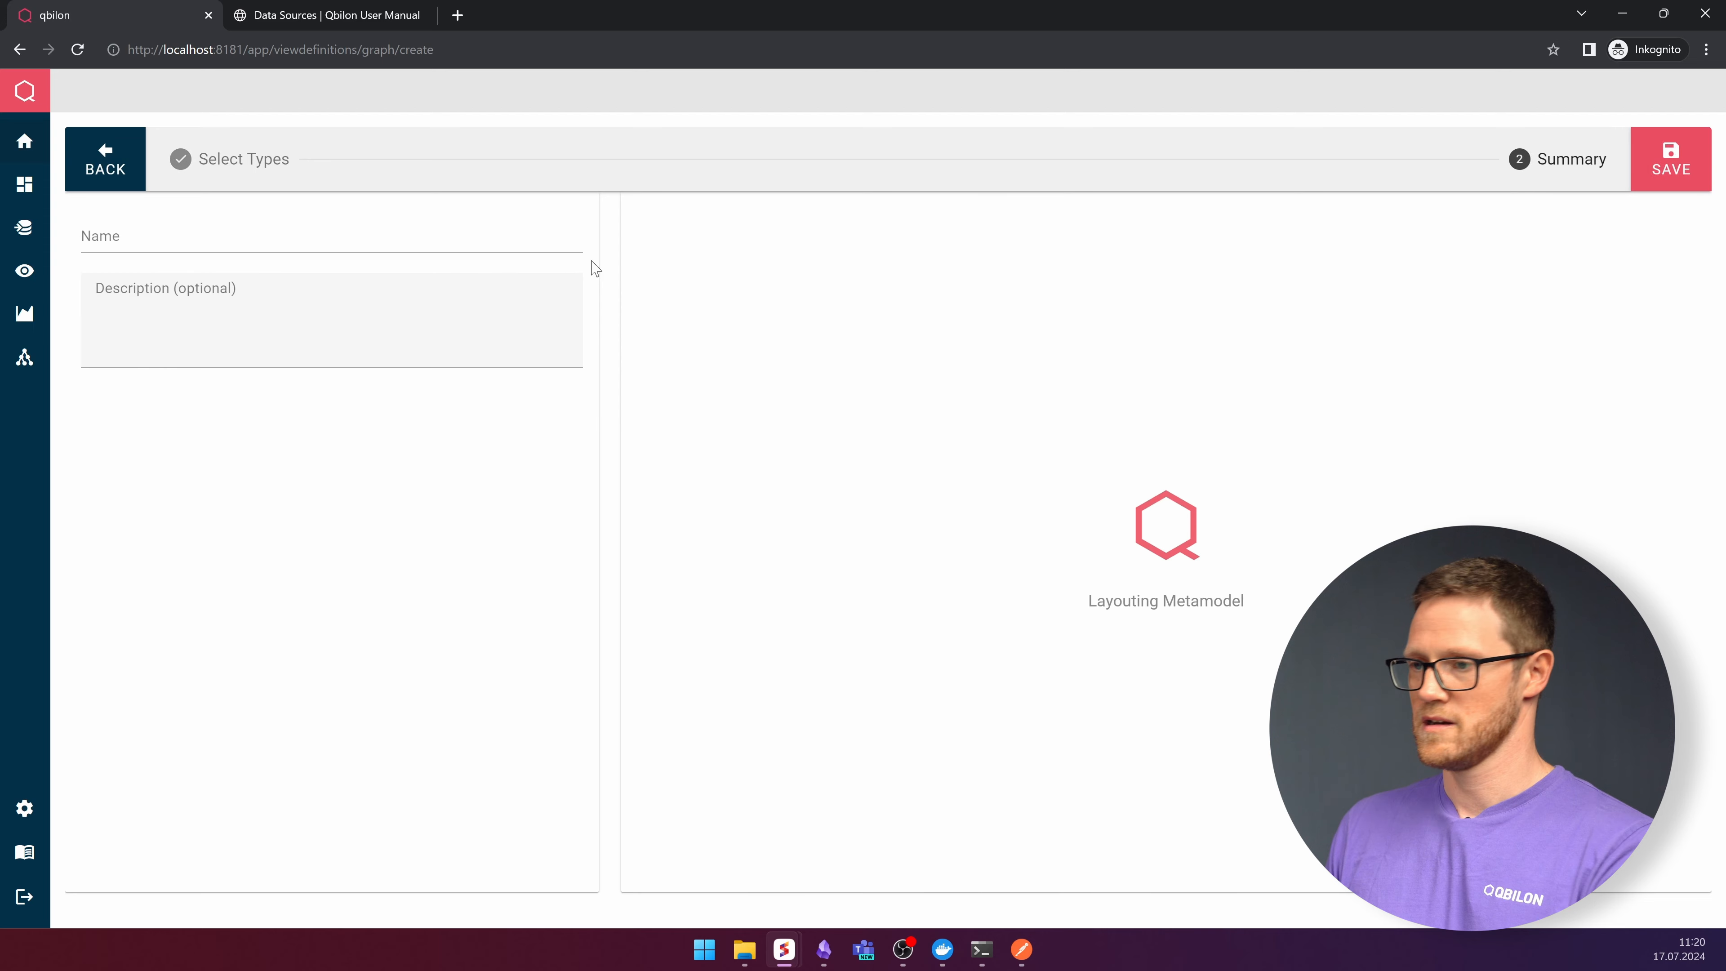
- Name the new graph view asdfsadf and save it
click(473, 244)
text(asdfsadf)
click(1698, 161)
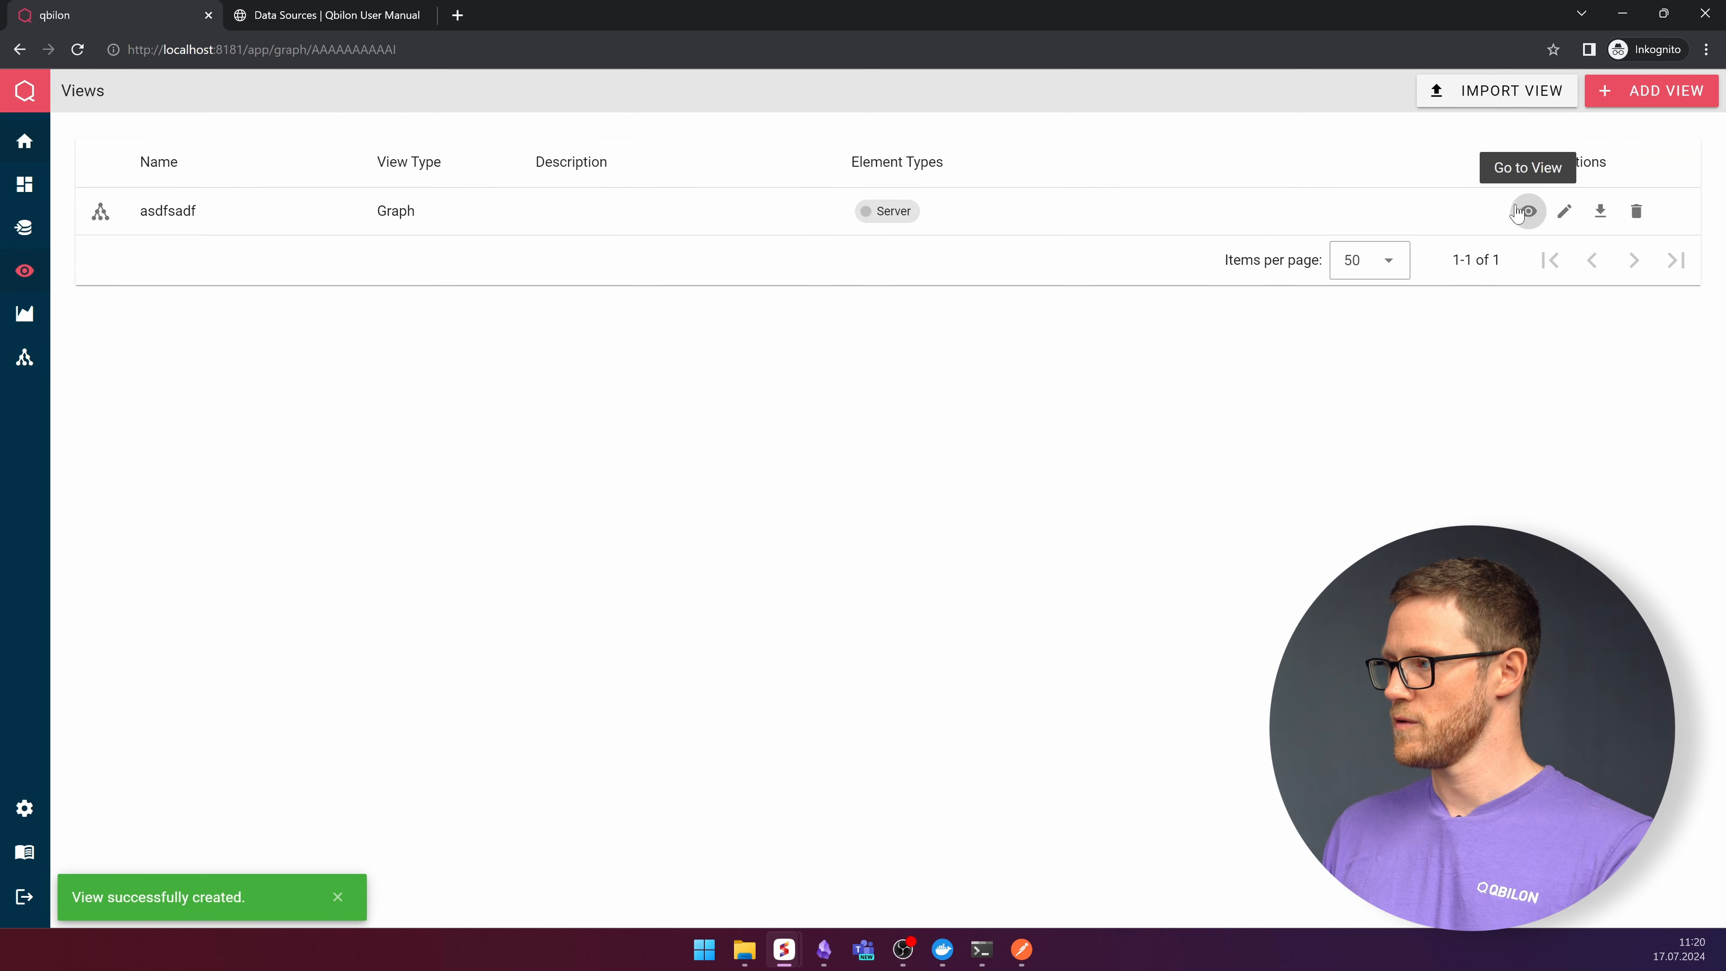
- Open the asdfsadf view and inspect the details of the Server 4 and Server 2 nodes
click(1525, 211)
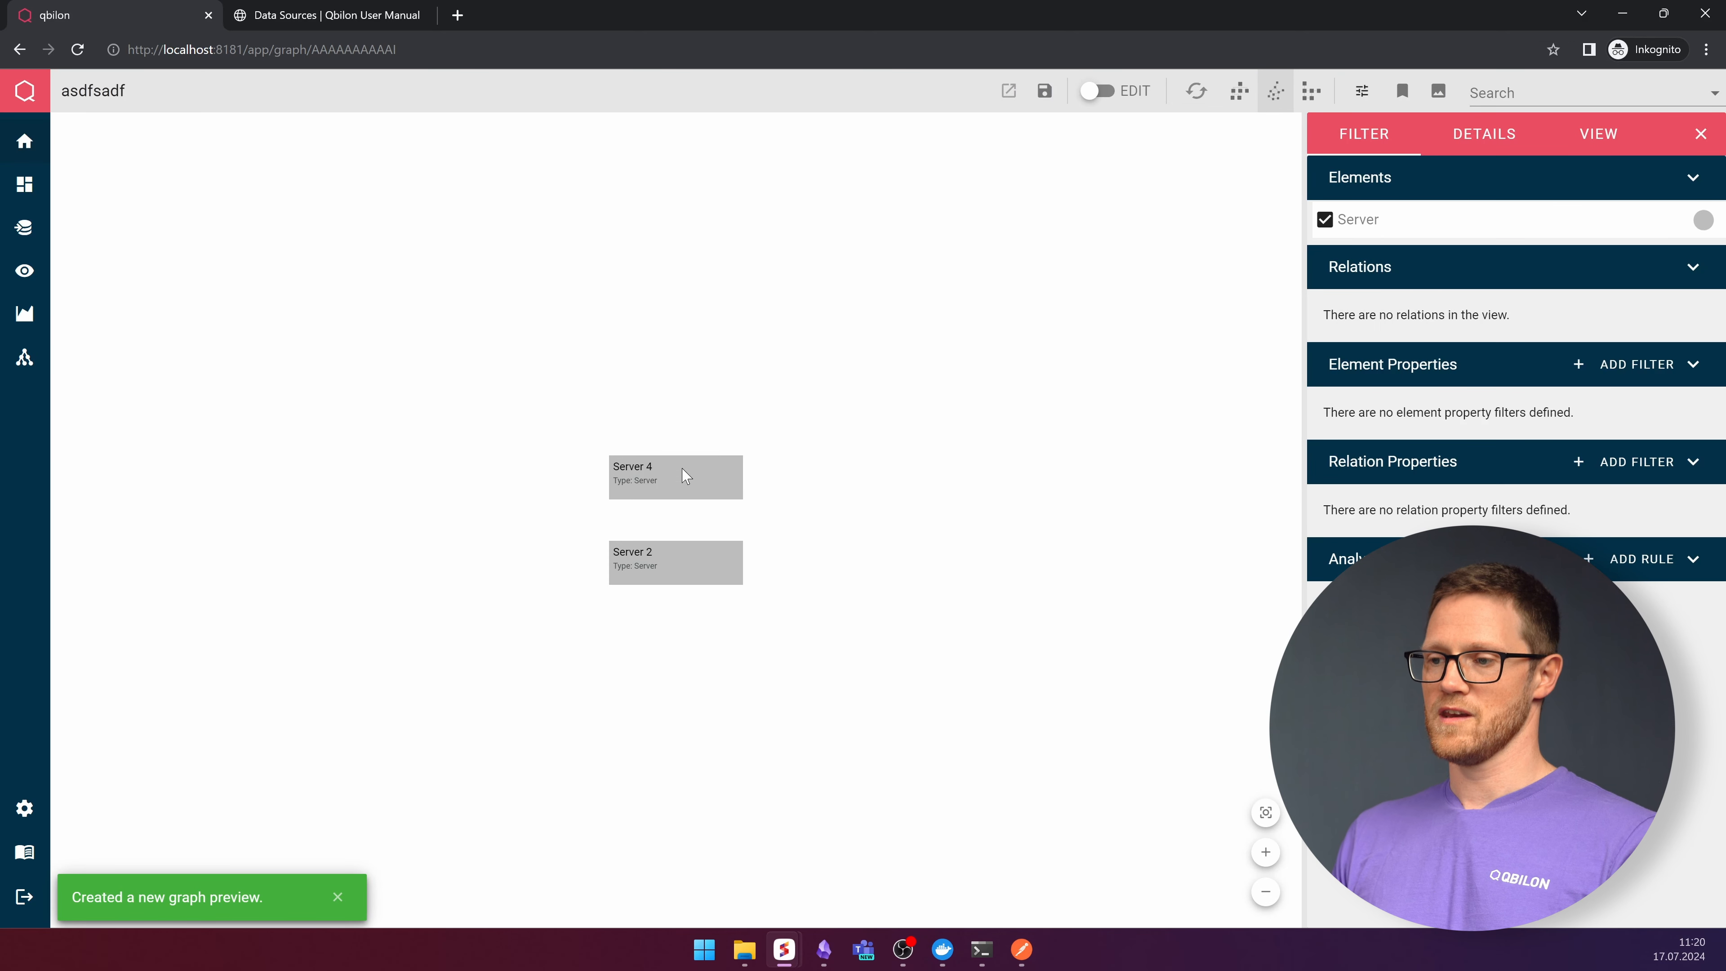
click(642, 495)
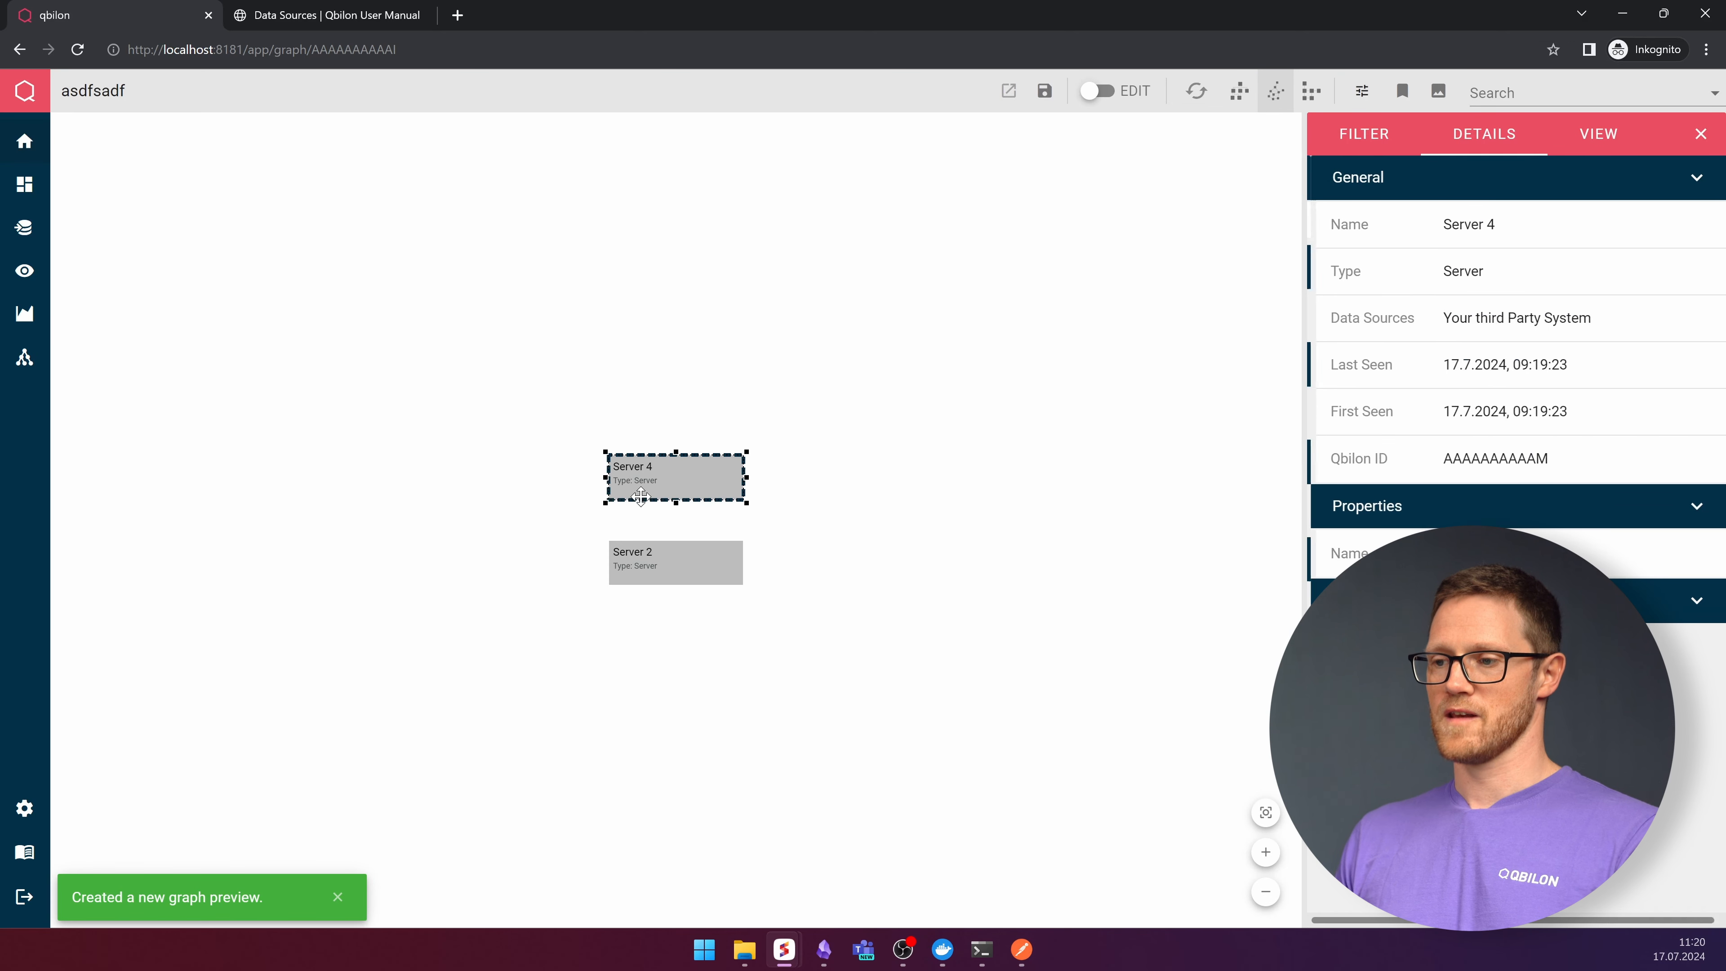
click(682, 569)
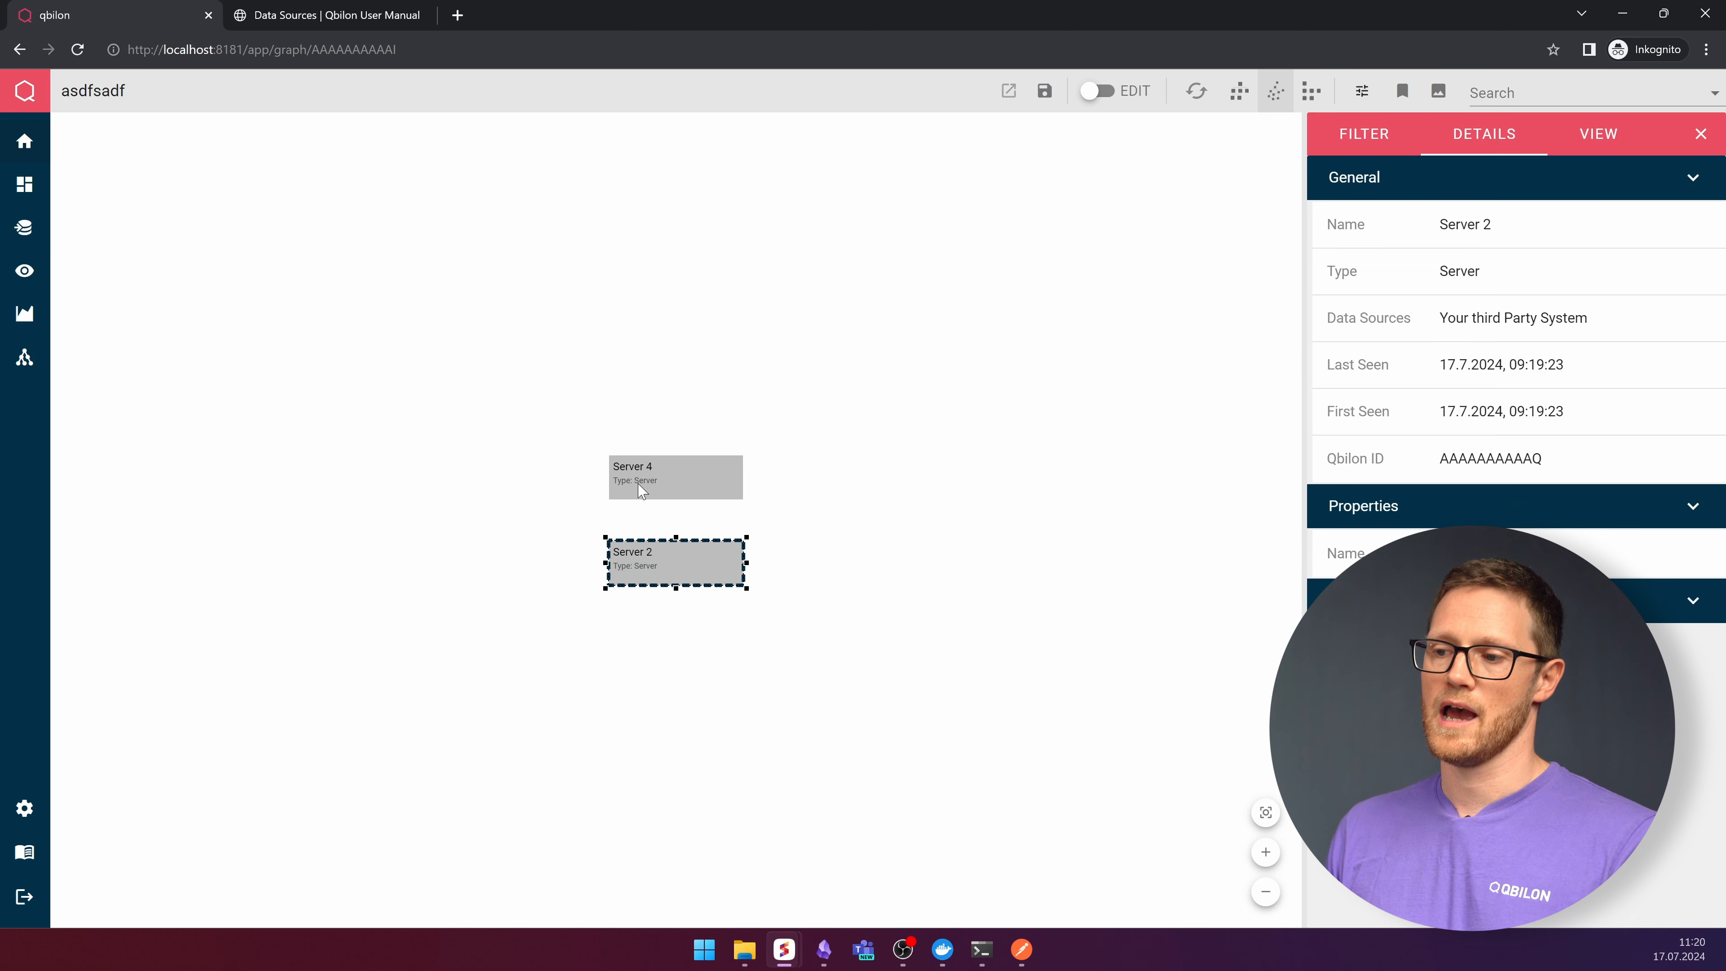
click(649, 487)
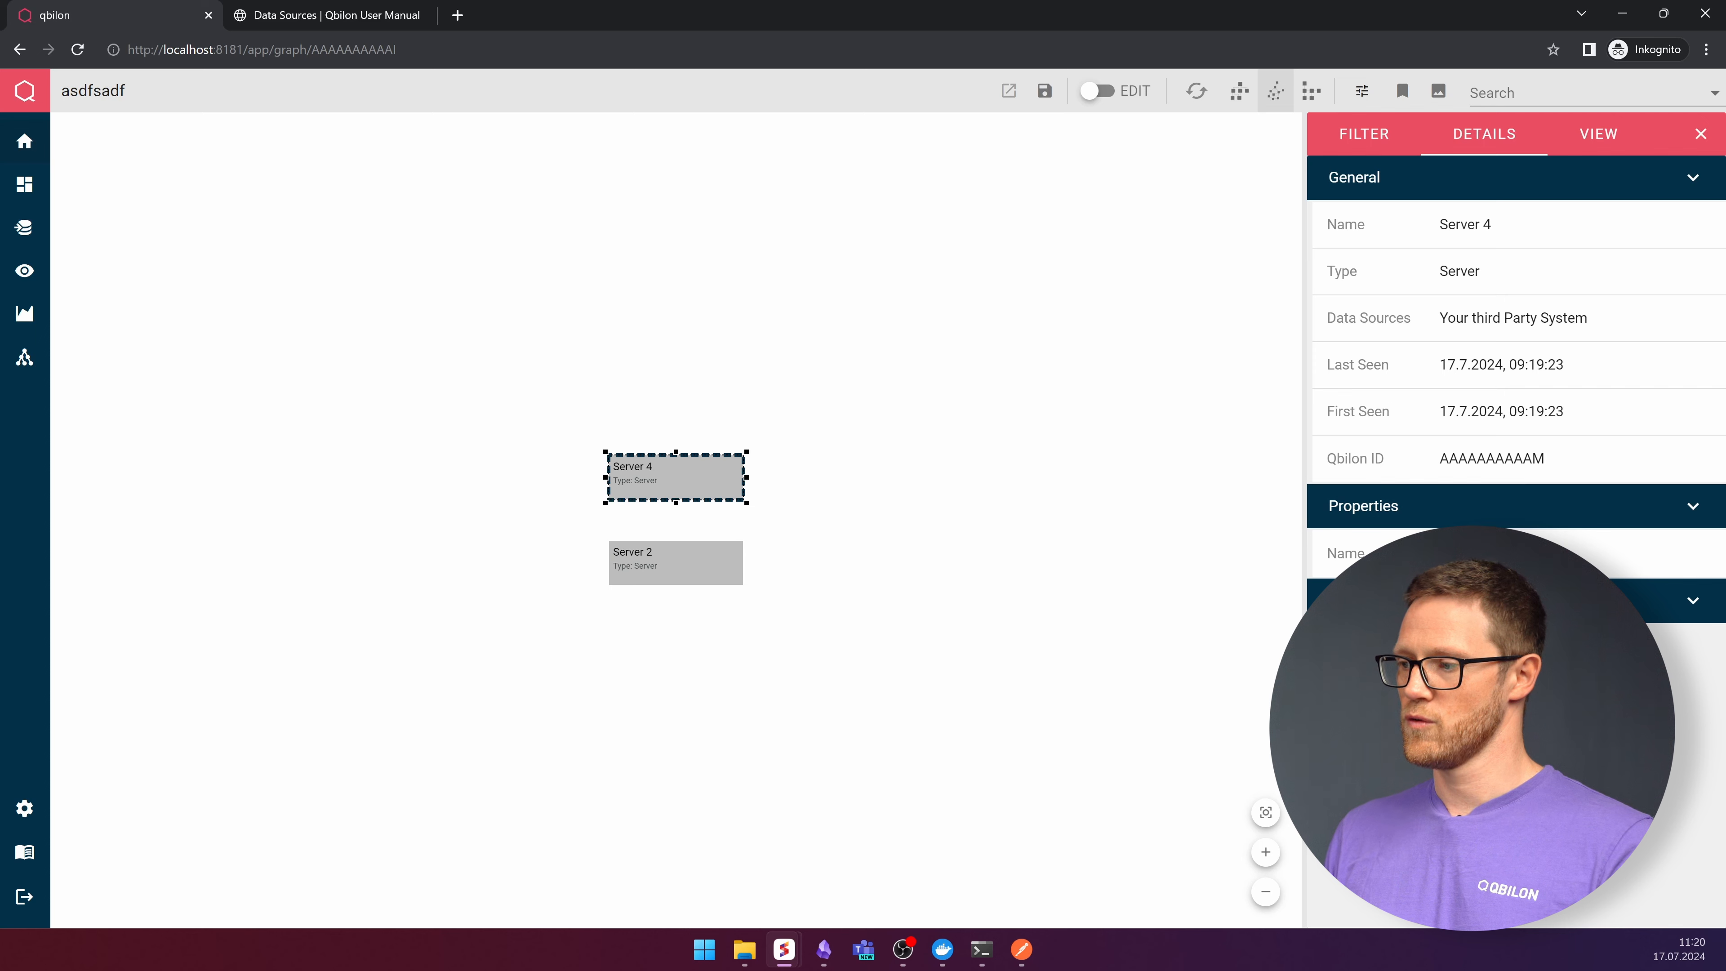
- Switch to Postman and examine the Server 4 and Server 2 name values in the JSON request body
click(1024, 952)
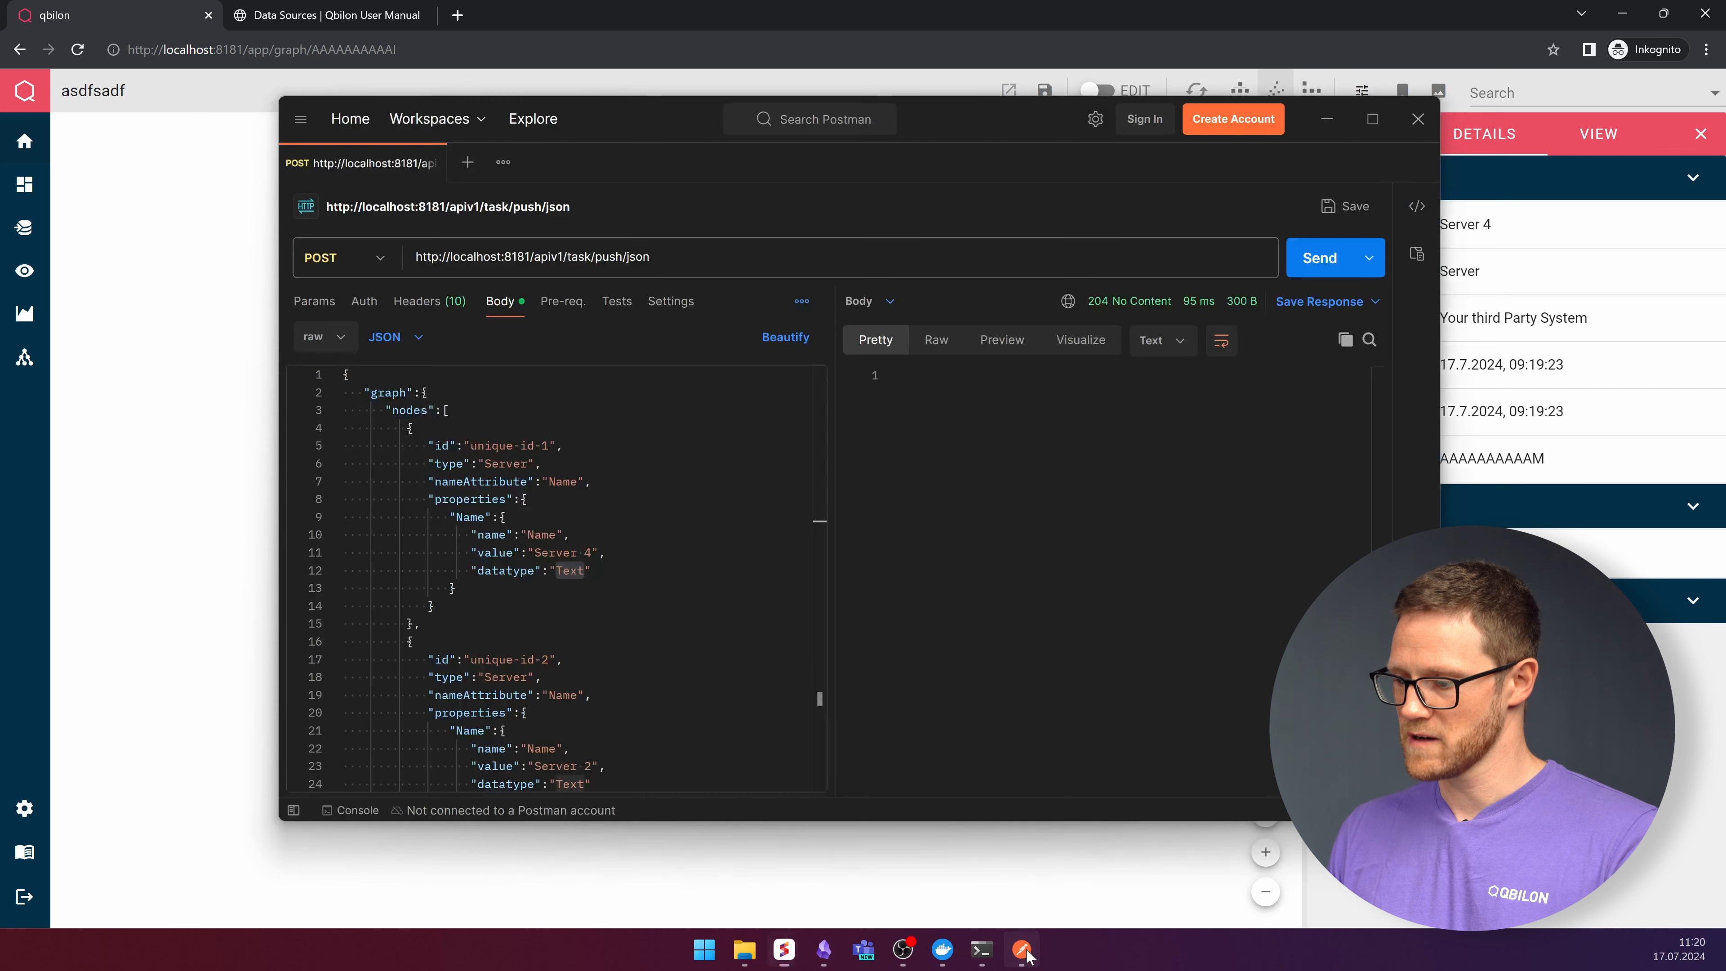
click(525, 553)
drag(524, 554, 592, 554)
scroll(538, 646, down, 2)
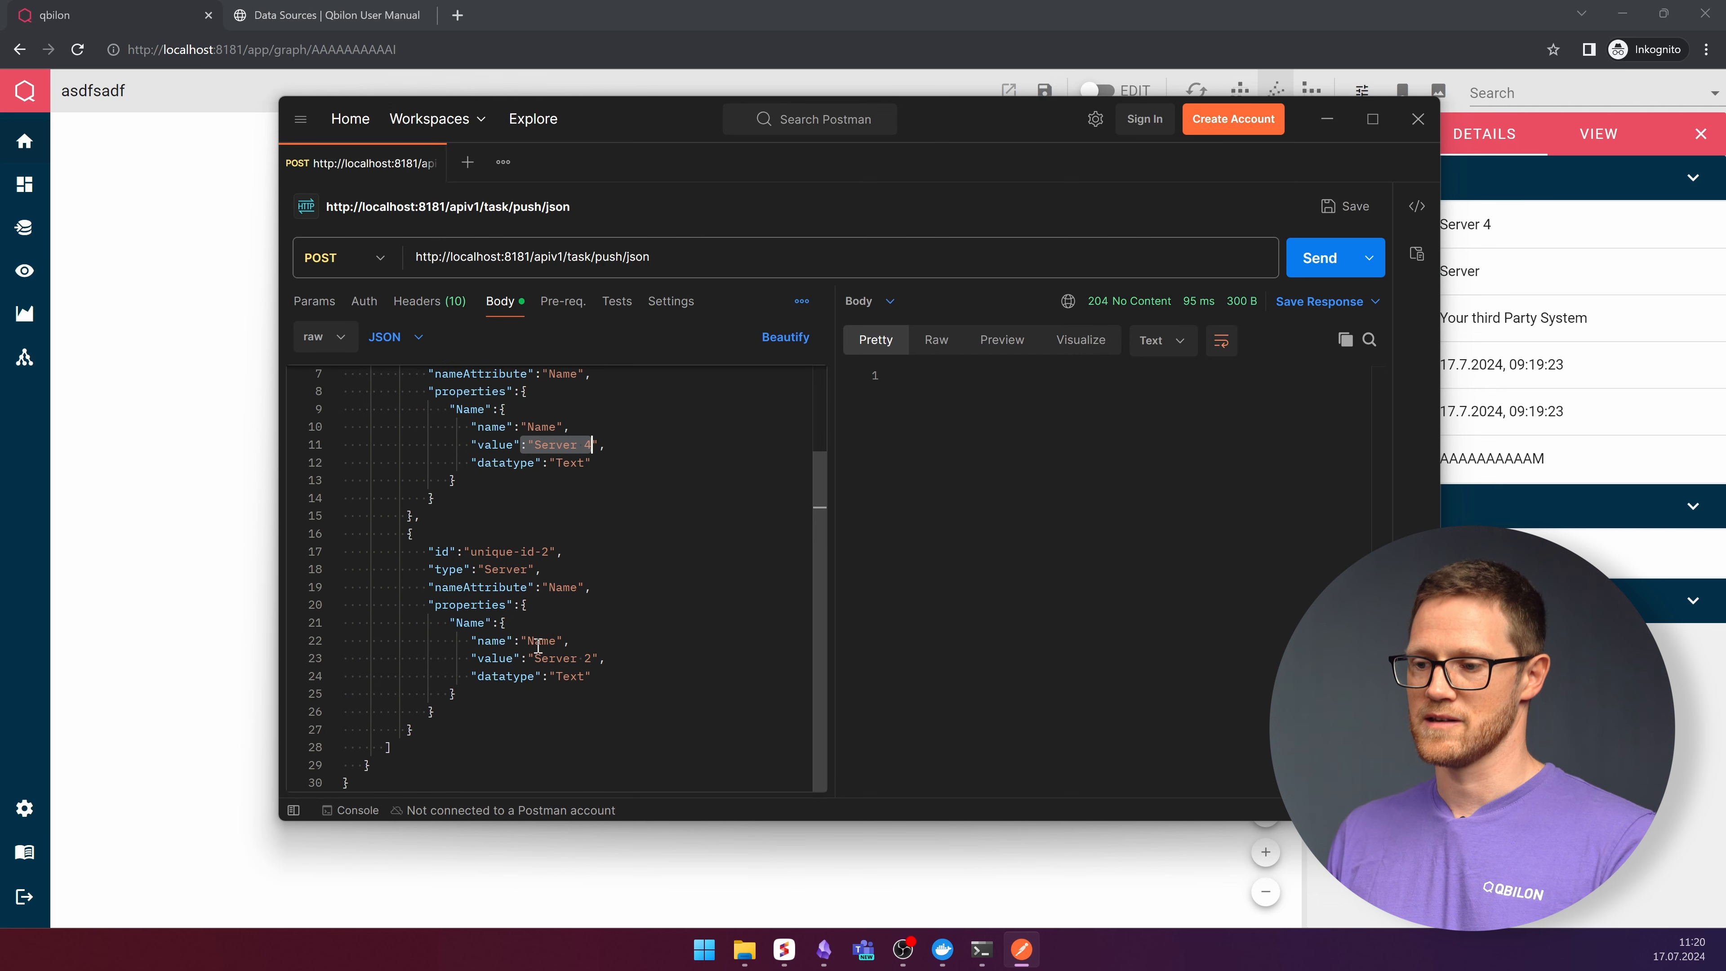
drag(534, 658, 629, 666)
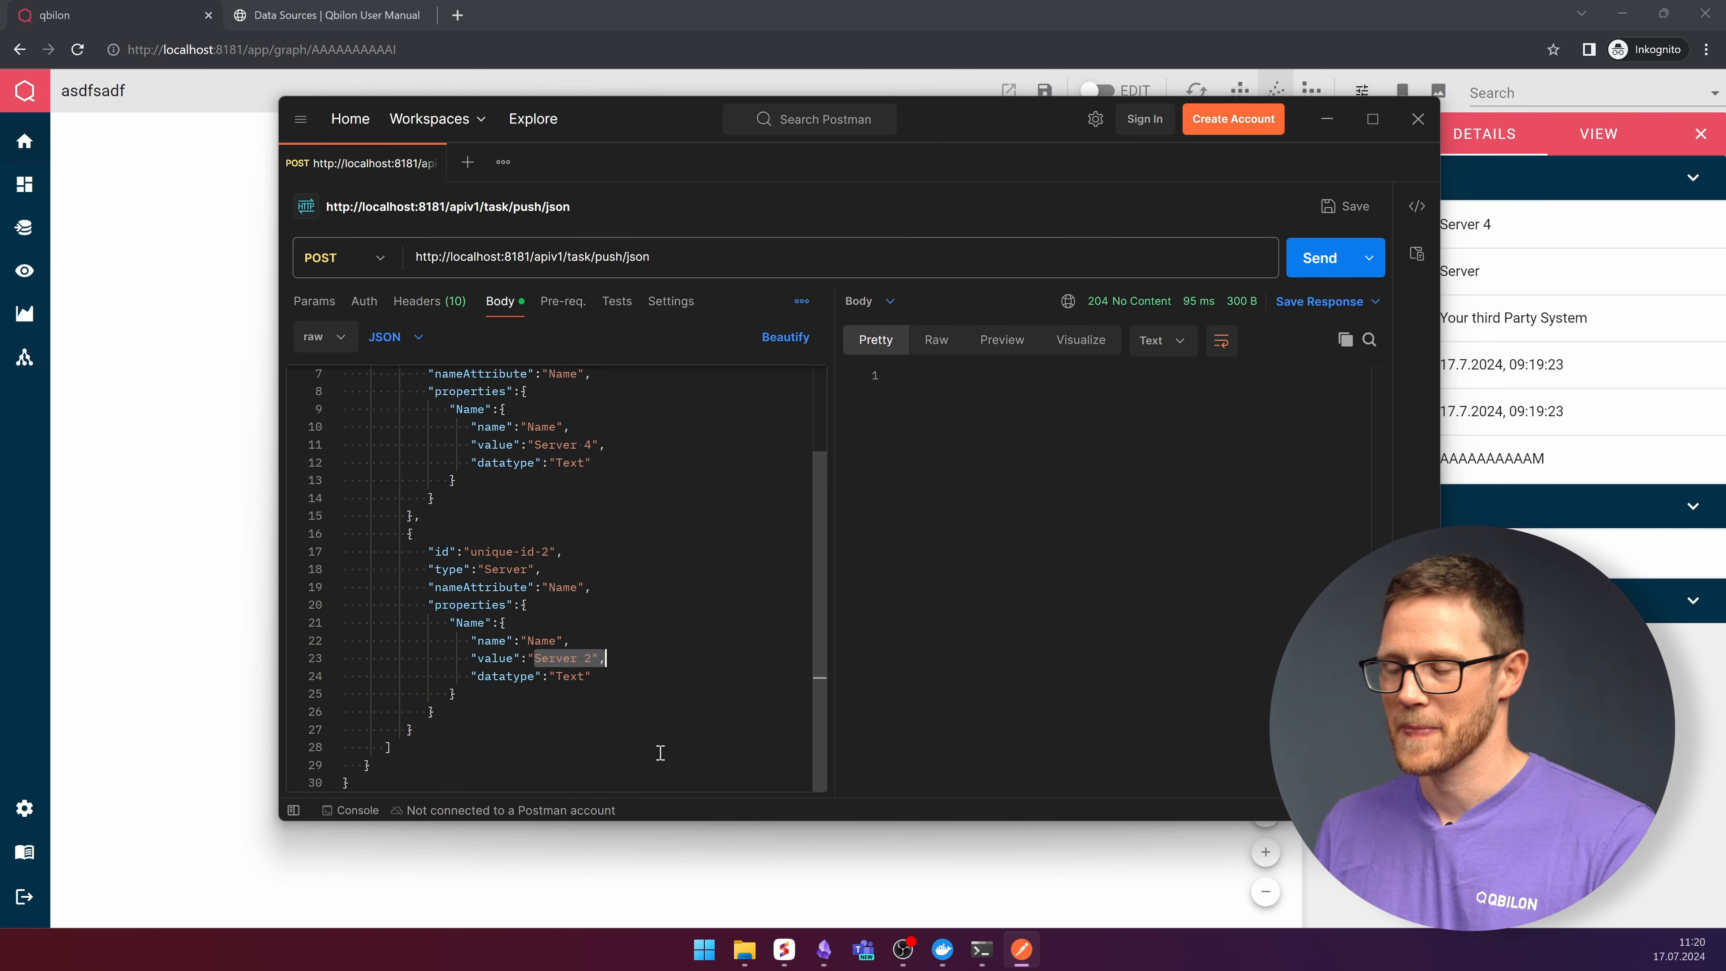
click(1328, 119)
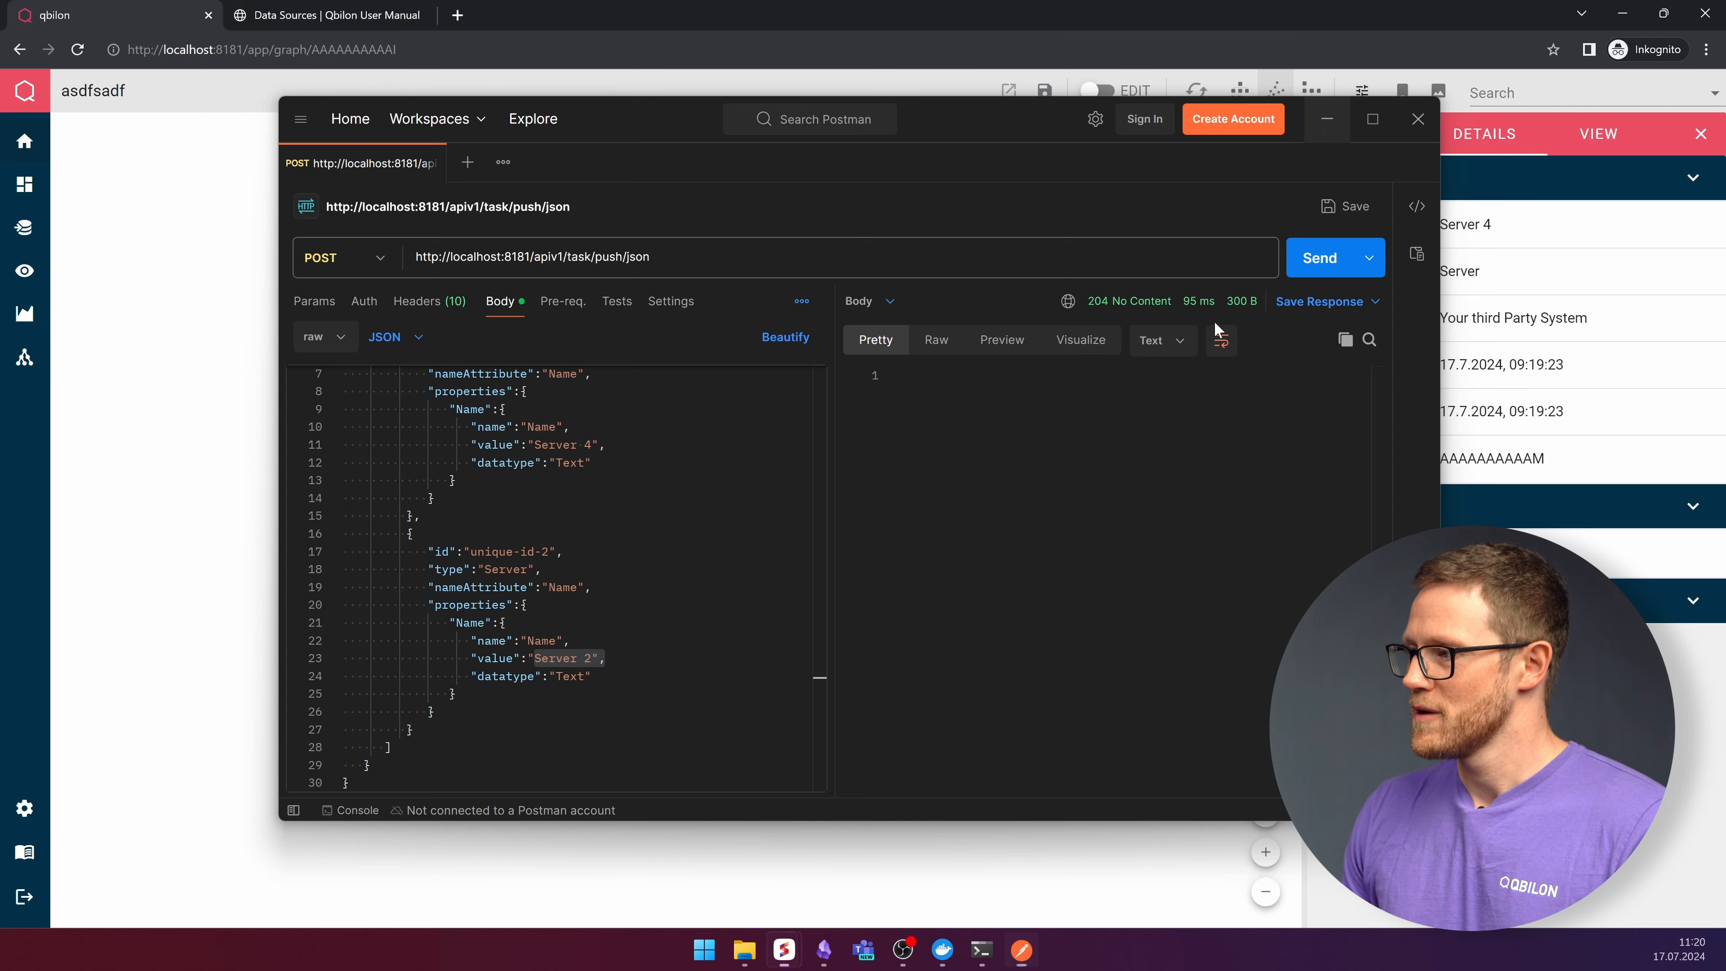